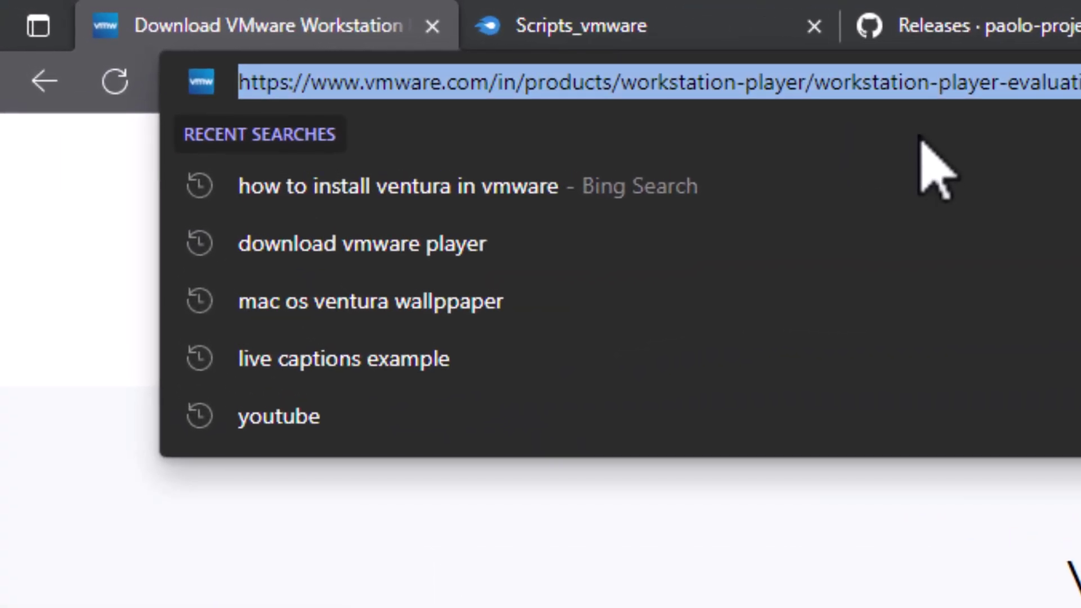
Cancel the in-progress VMware Player download in Edge's Downloads list and close the list
{"action": "key", "text": "Escape"}
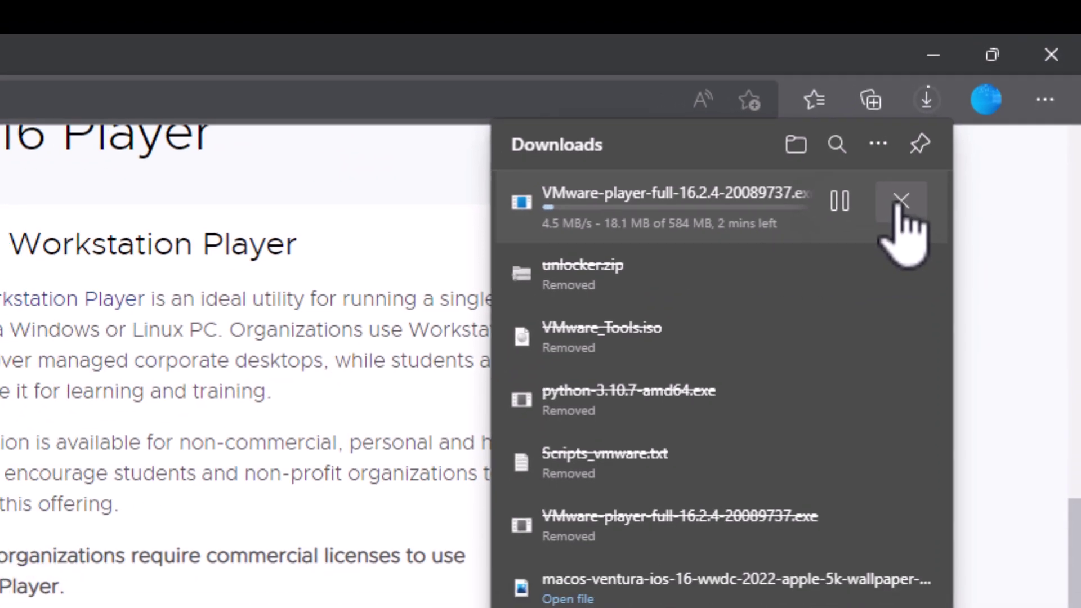
{"action": "left_click", "coordinate": [902, 202]}
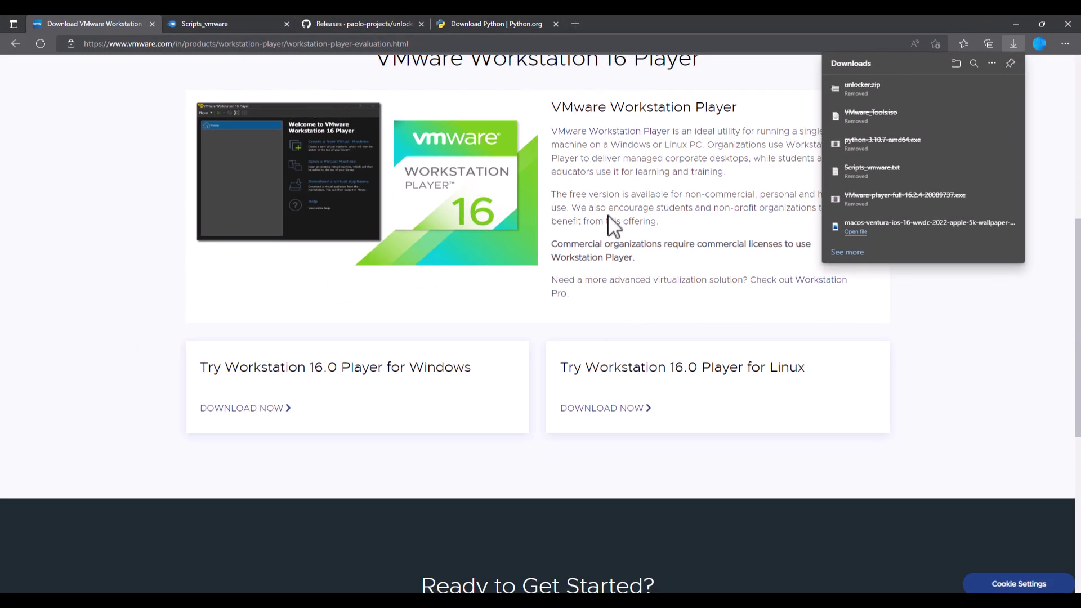
{"action": "left_click", "coordinate": [672, 195]}
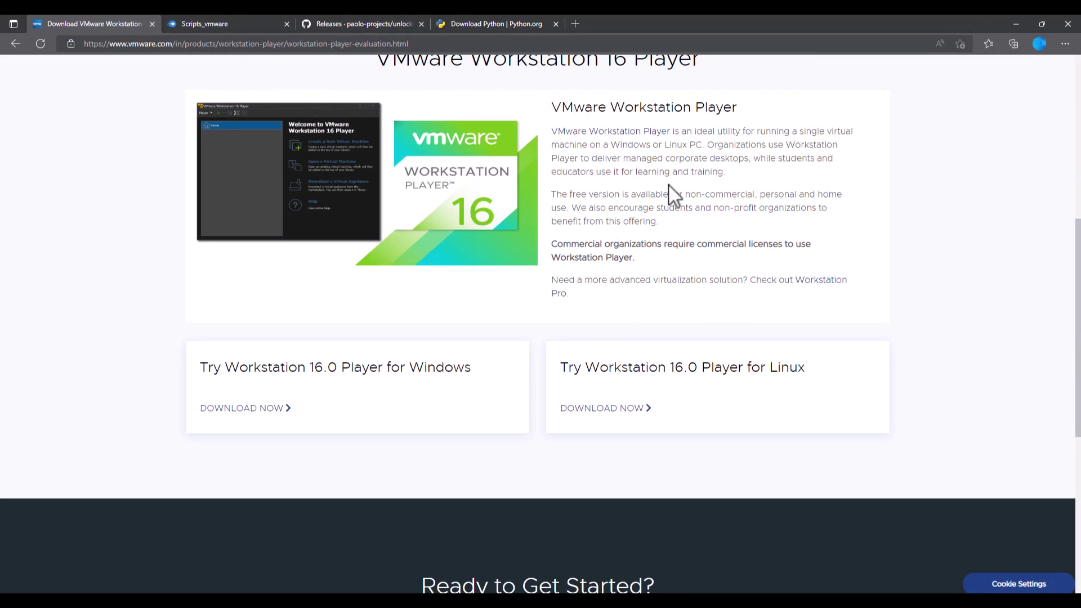
{"action": "scroll", "coordinate": [649, 229], "scroll_direction": "up", "scroll_amount": 7}
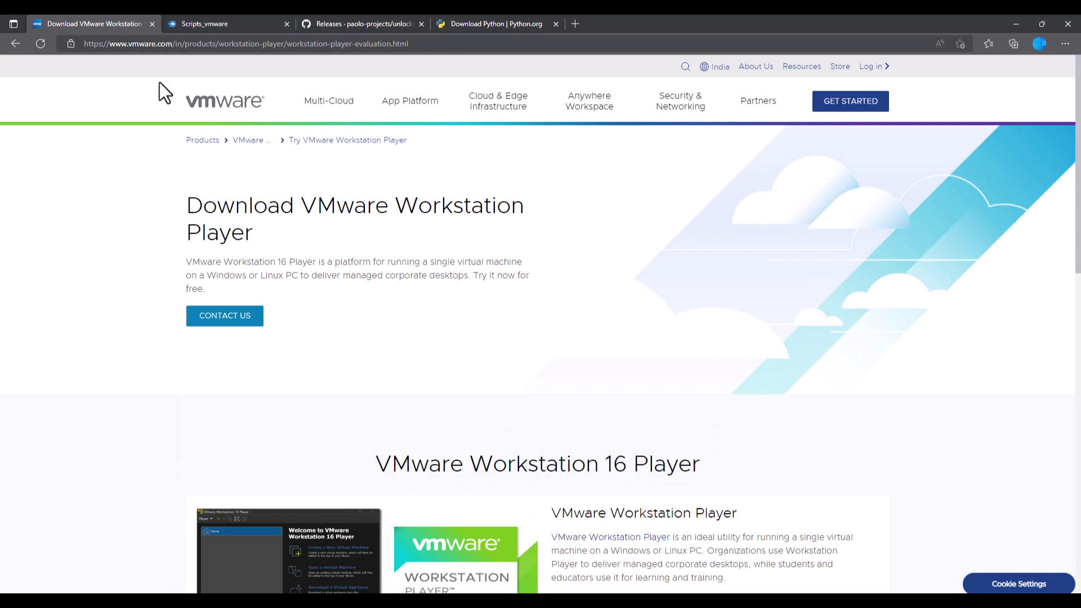
Download Scripts_vmware.txt (786B) from MediaFire, open it in Notepad, then minimize Notepad
{"action": "left_click", "coordinate": [181, 27]}
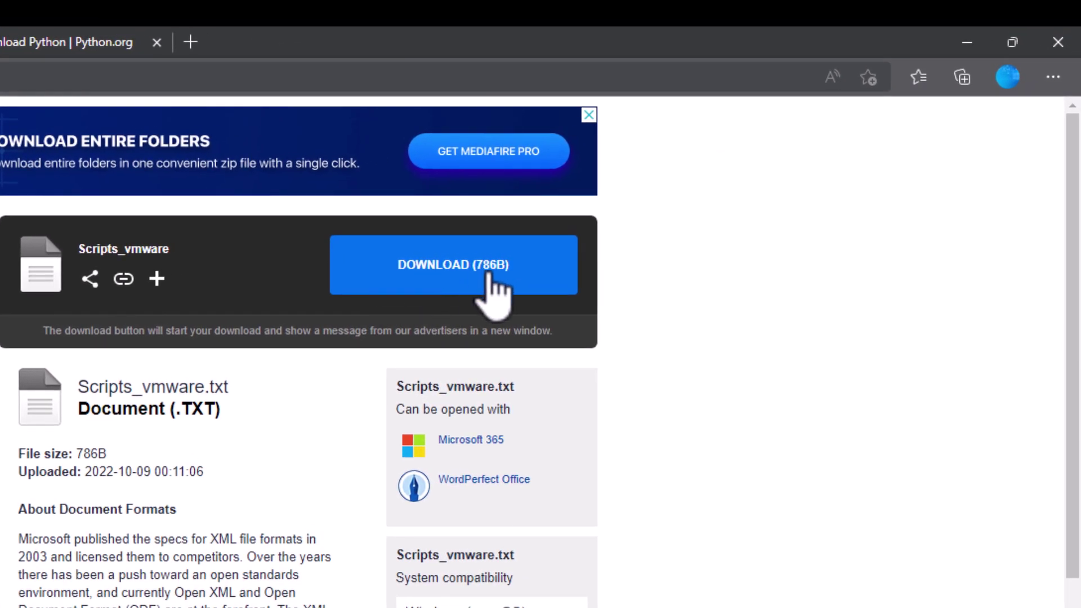
{"action": "left_click", "coordinate": [489, 276]}
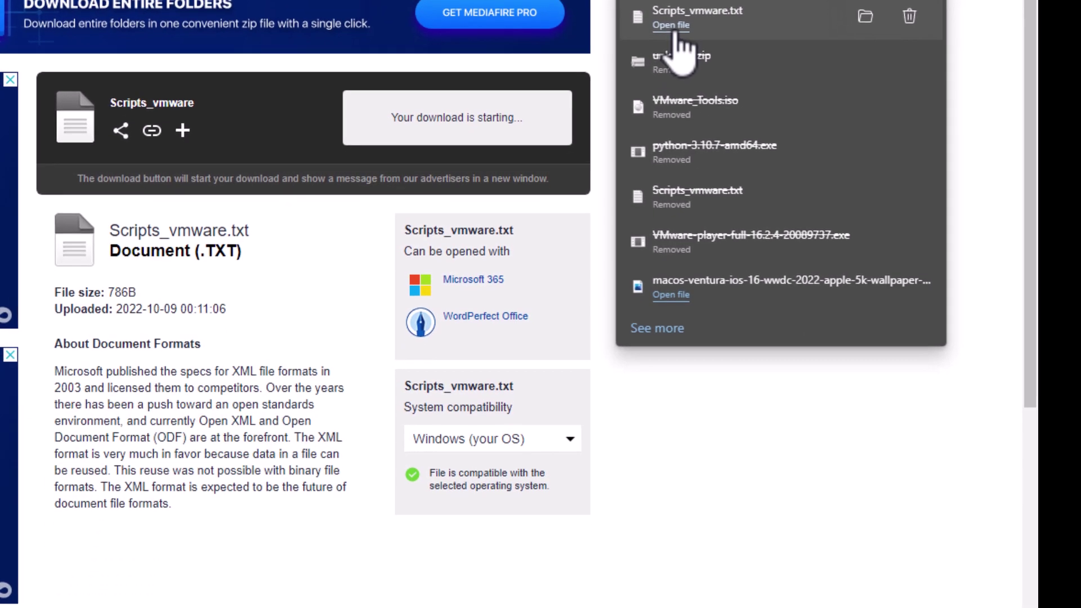
{"action": "left_click", "coordinate": [676, 51]}
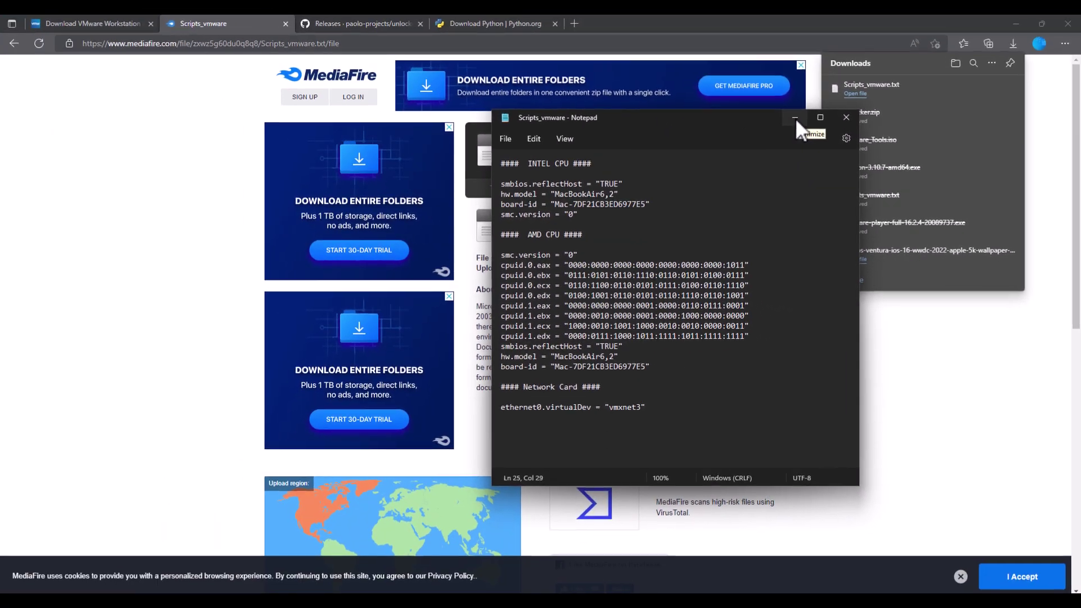
{"action": "left_click", "coordinate": [573, 62]}
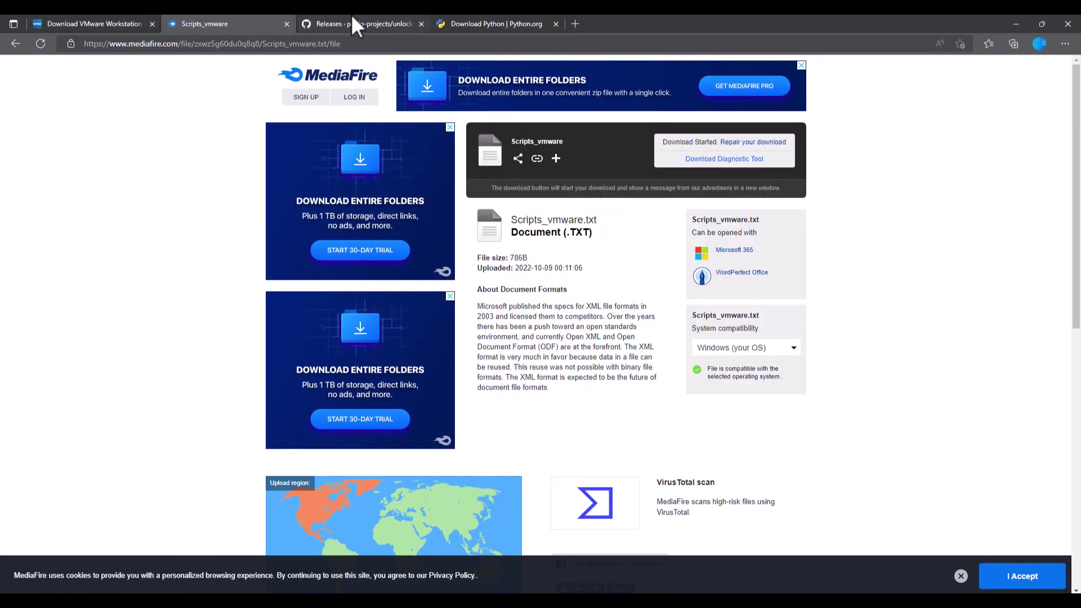
Open the GitHub Unlocker 3.0.4 release page, review its assets, and check recent downloads
{"action": "left_click", "coordinate": [353, 22]}
{"action": "left_click", "coordinate": [396, 264]}
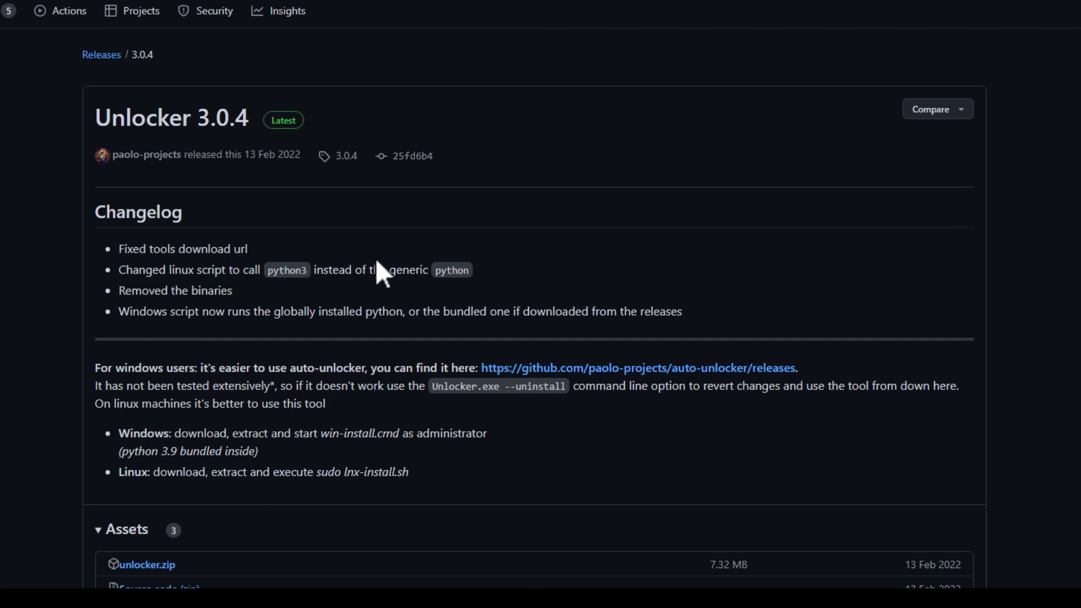
{"action": "scroll", "coordinate": [376, 258], "scroll_direction": "down", "scroll_amount": 3}
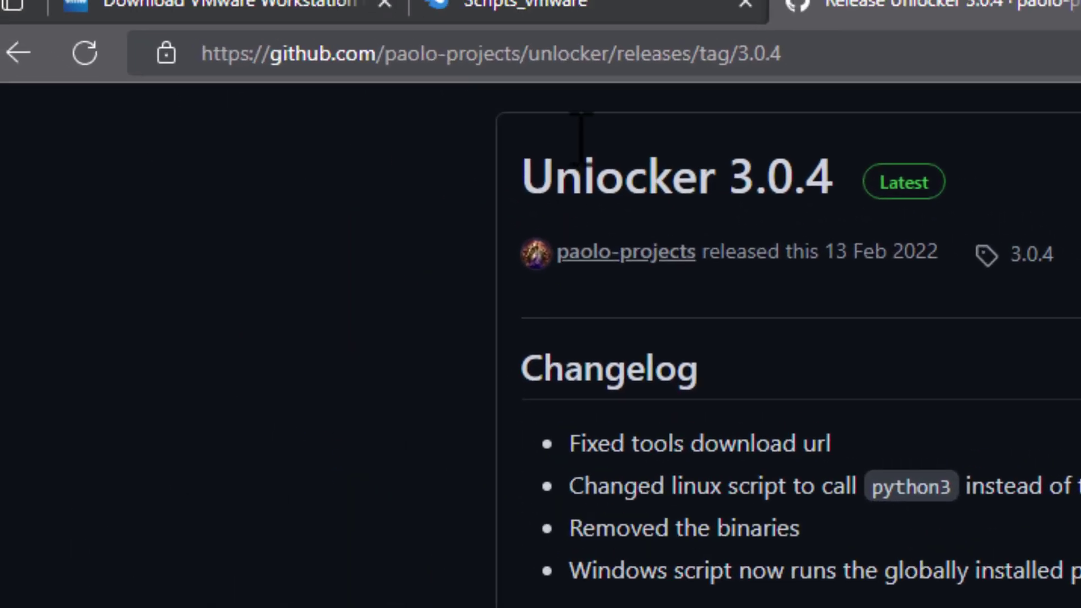
{"action": "left_click", "coordinate": [656, 55]}
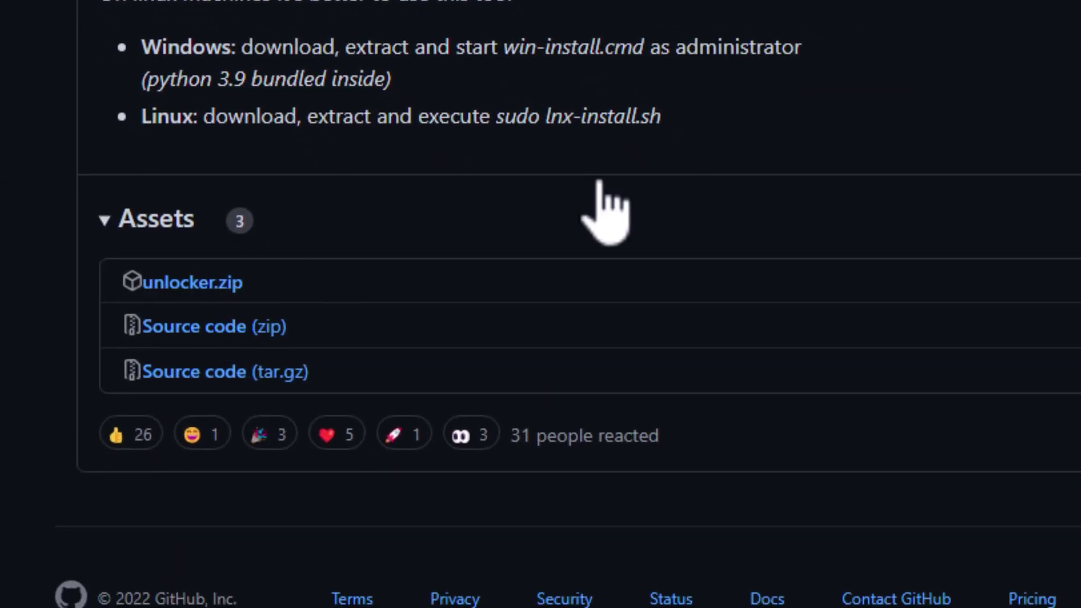
{"action": "key", "text": "ctrl+j"}
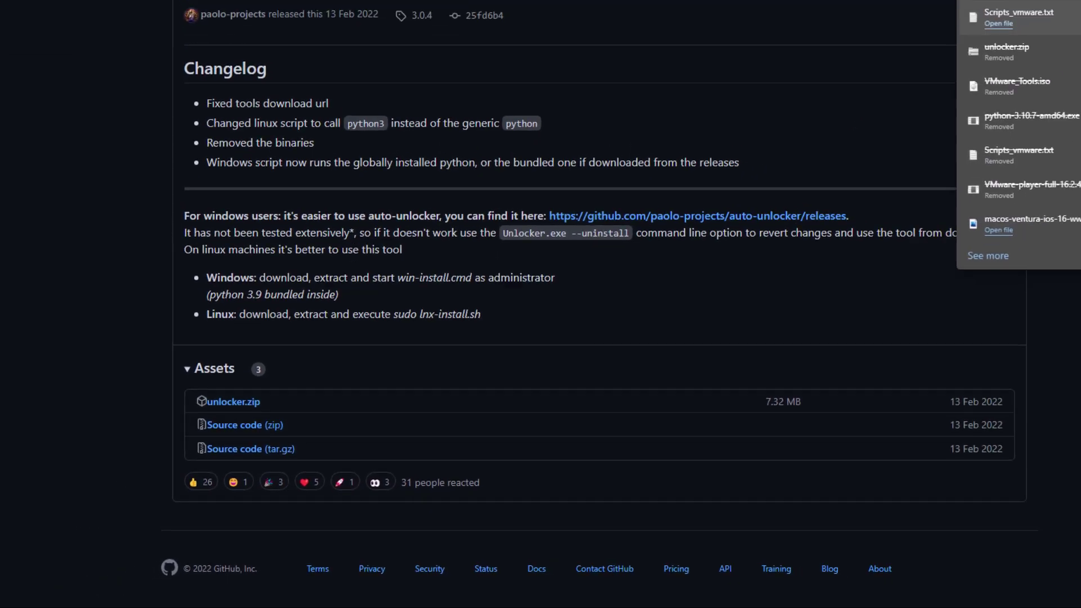
Download the Python 3.10.7 installer from Python.org, then go back to the VMware Player page
{"action": "left_click", "coordinate": [473, 22]}
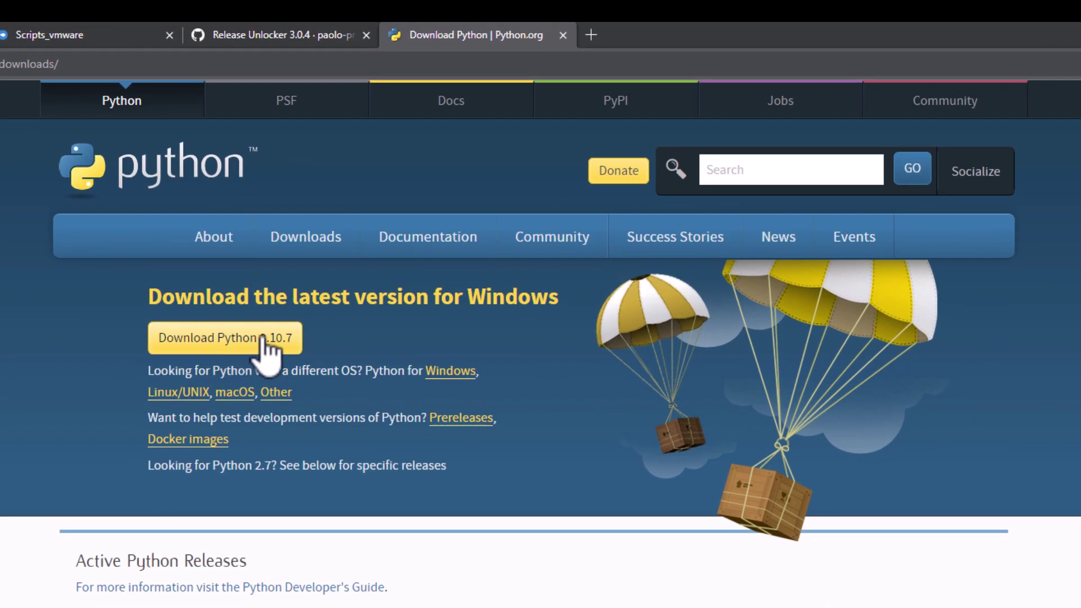
{"action": "left_click", "coordinate": [263, 338]}
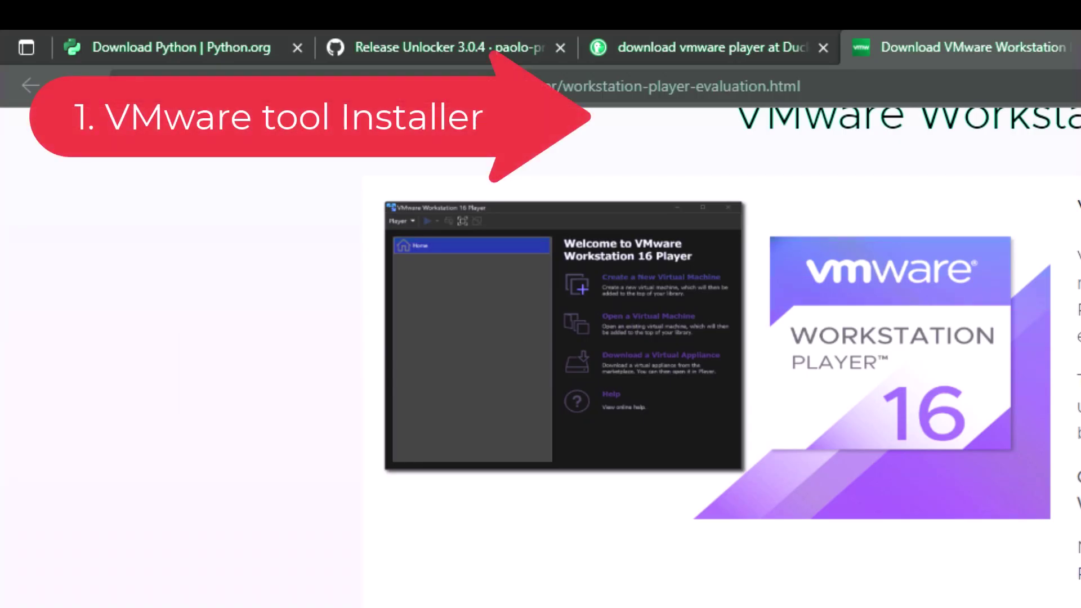
{"action": "left_click", "coordinate": [248, 47]}
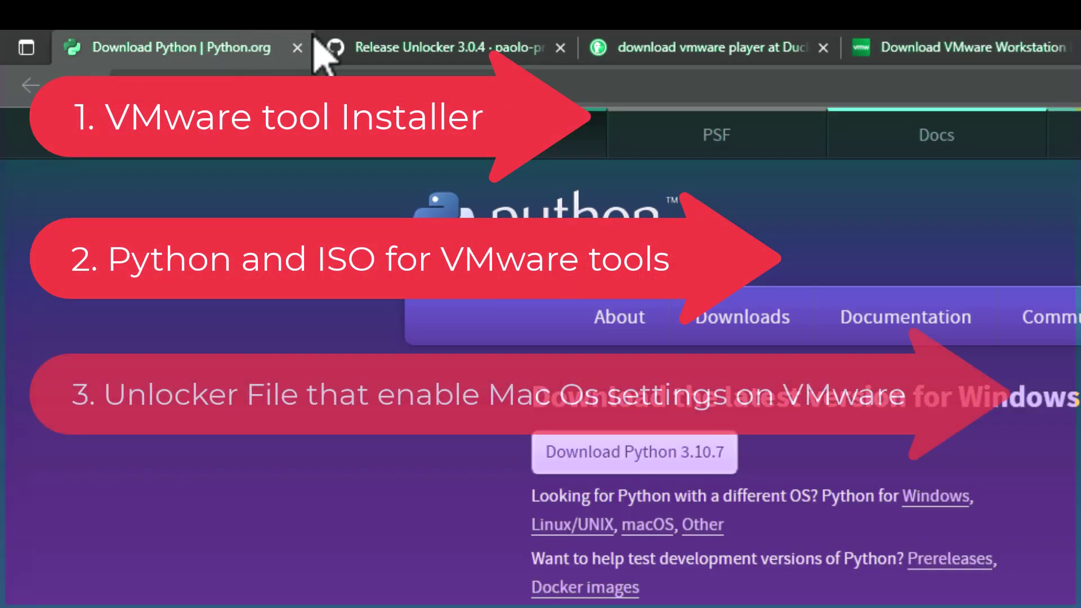
{"action": "left_click", "coordinate": [445, 48]}
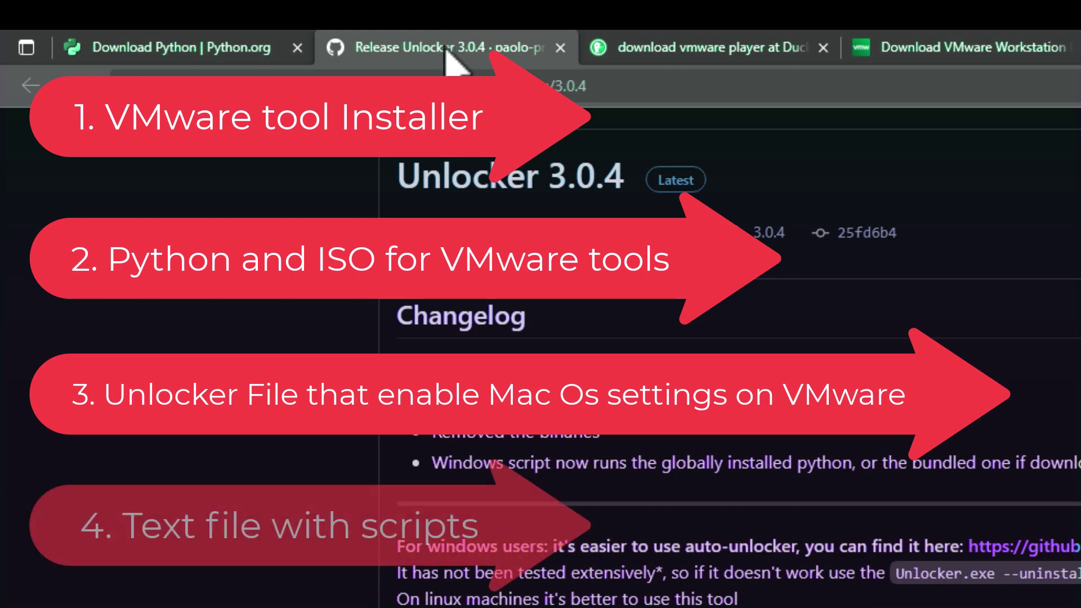
{"action": "left_click", "coordinate": [701, 48]}
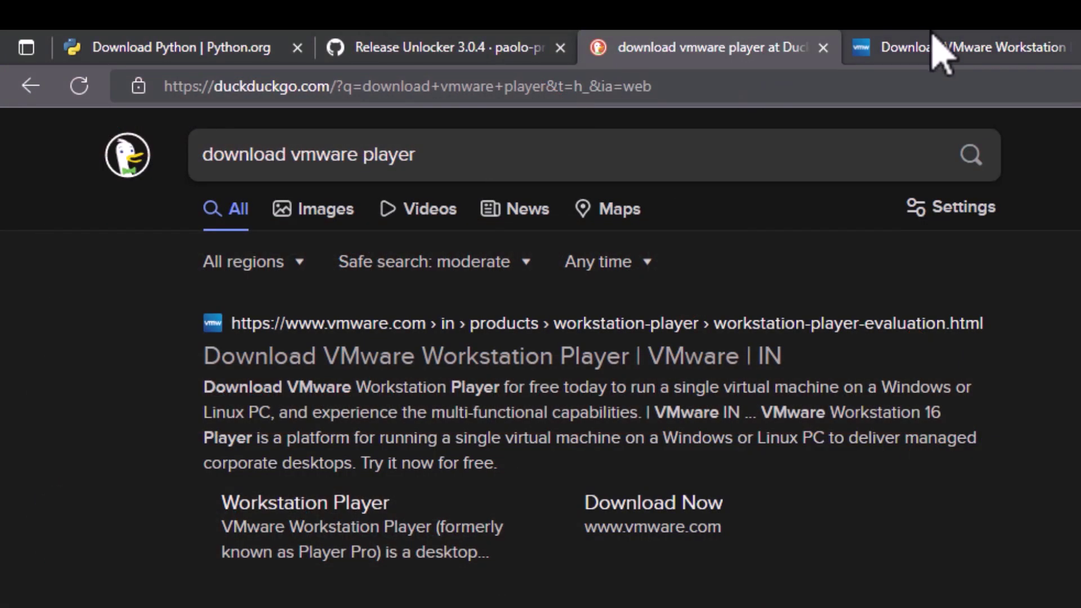
{"action": "left_click", "coordinate": [937, 49]}
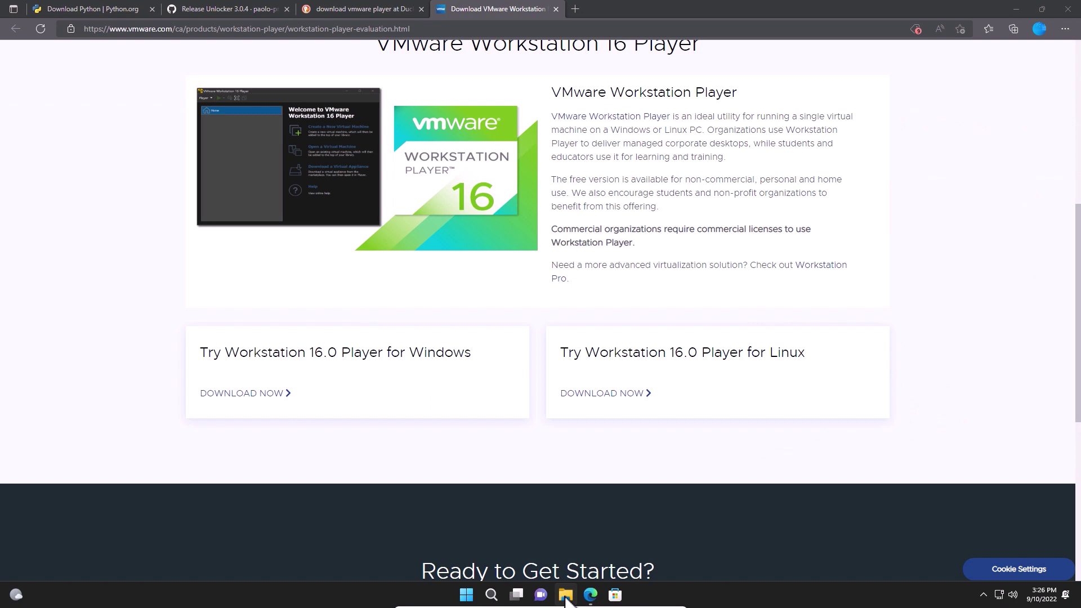
Run the VMware-player installer from Downloads > Files Ventura Mac OS as administrator
{"action": "left_click", "coordinate": [566, 594]}
{"action": "left_click", "coordinate": [278, 239]}
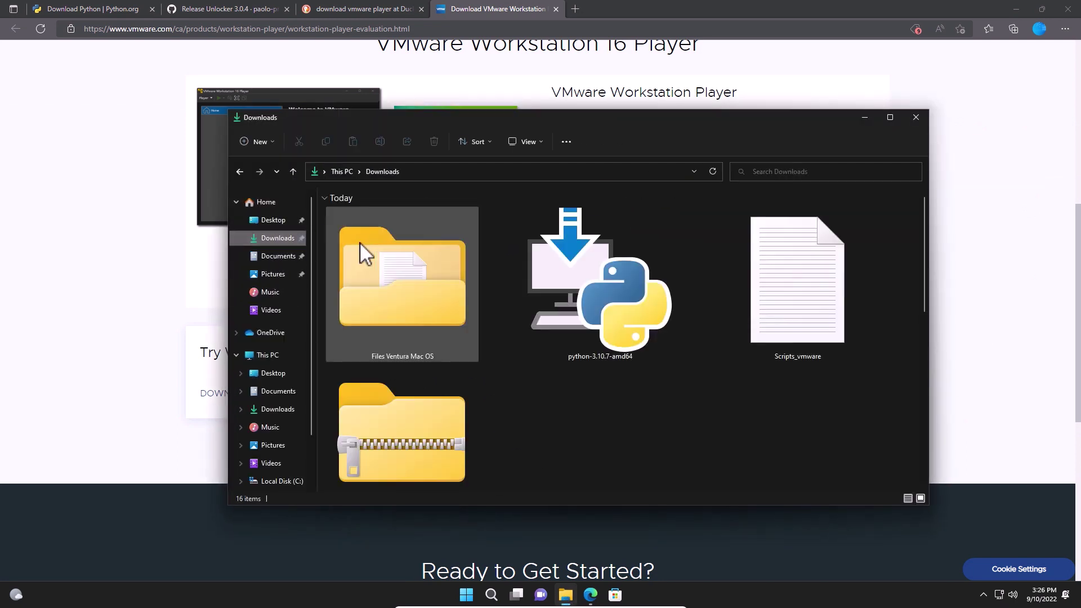
{"action": "double_click", "coordinate": [396, 240]}
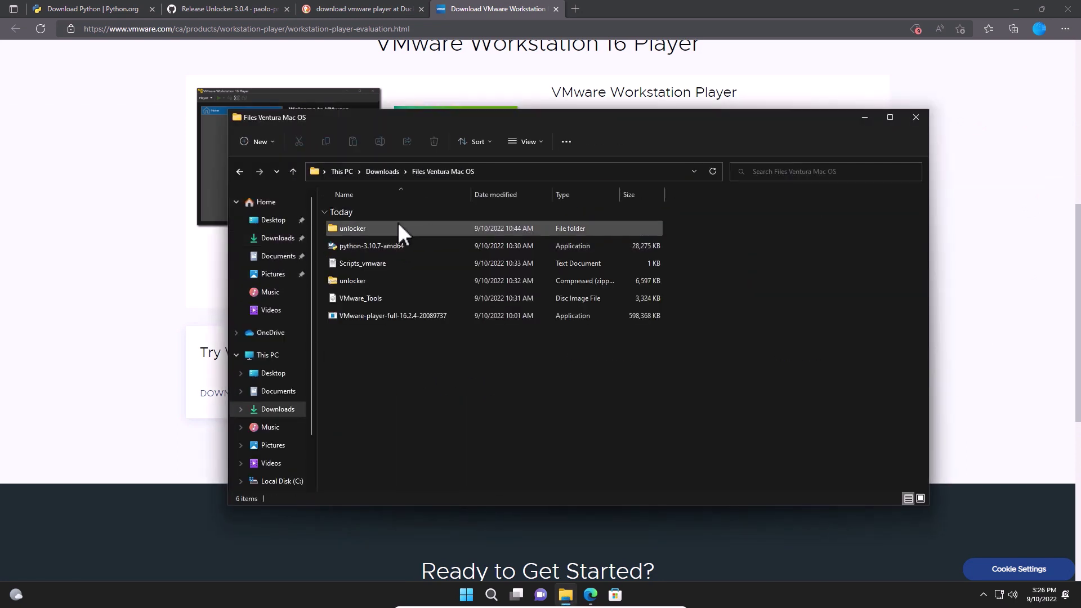
{"action": "right_click", "coordinate": [366, 315]}
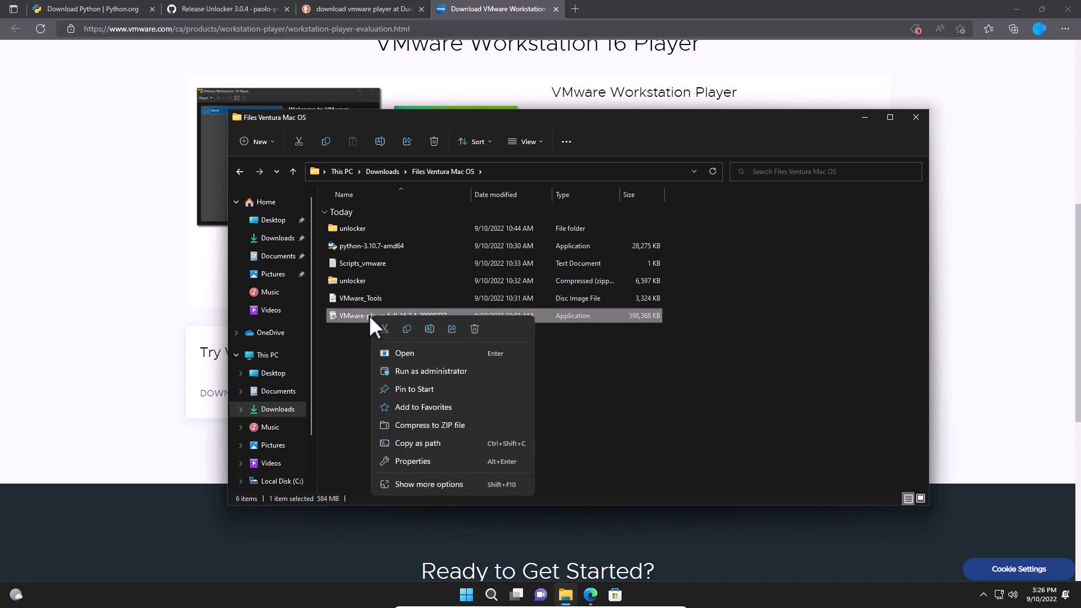
{"action": "left_click", "coordinate": [424, 367]}
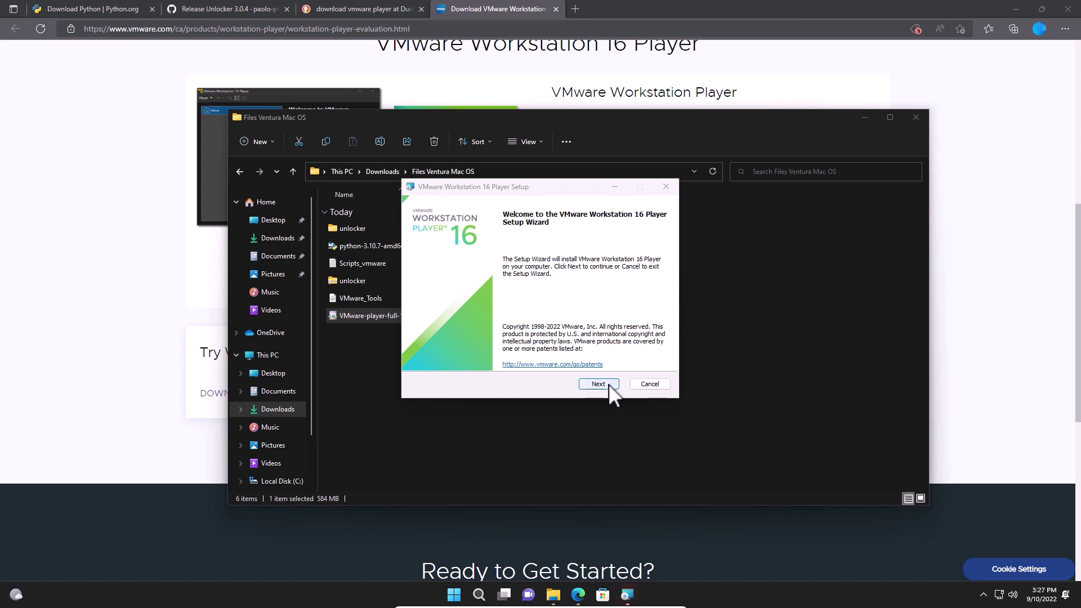
Install VMware Workstation 16 Player with the default location, experience settings and shortcuts
{"action": "left_click", "coordinate": [610, 384]}
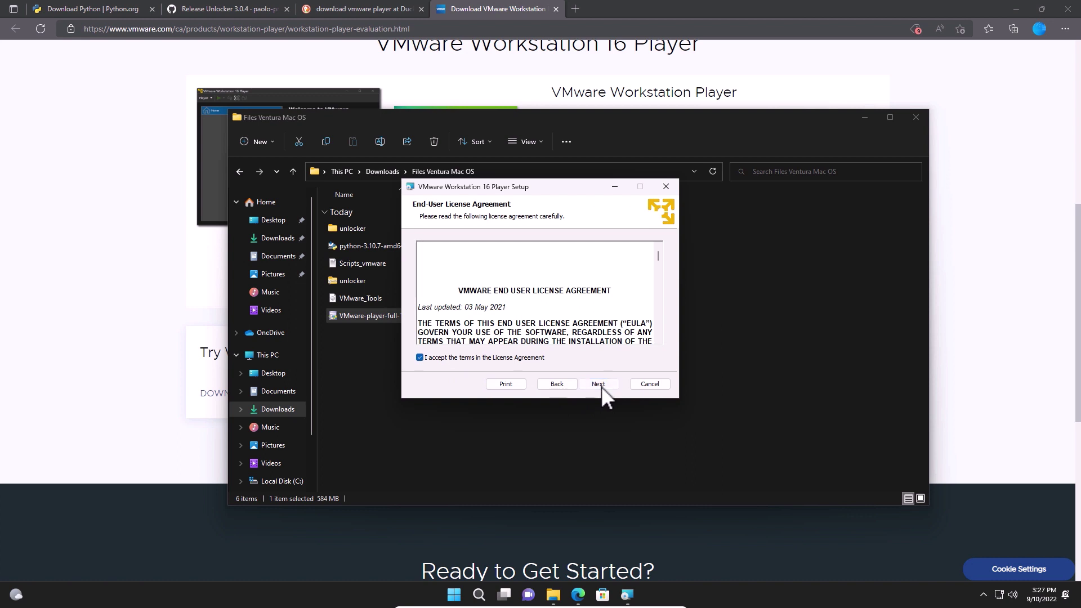
{"action": "left_click", "coordinate": [600, 385]}
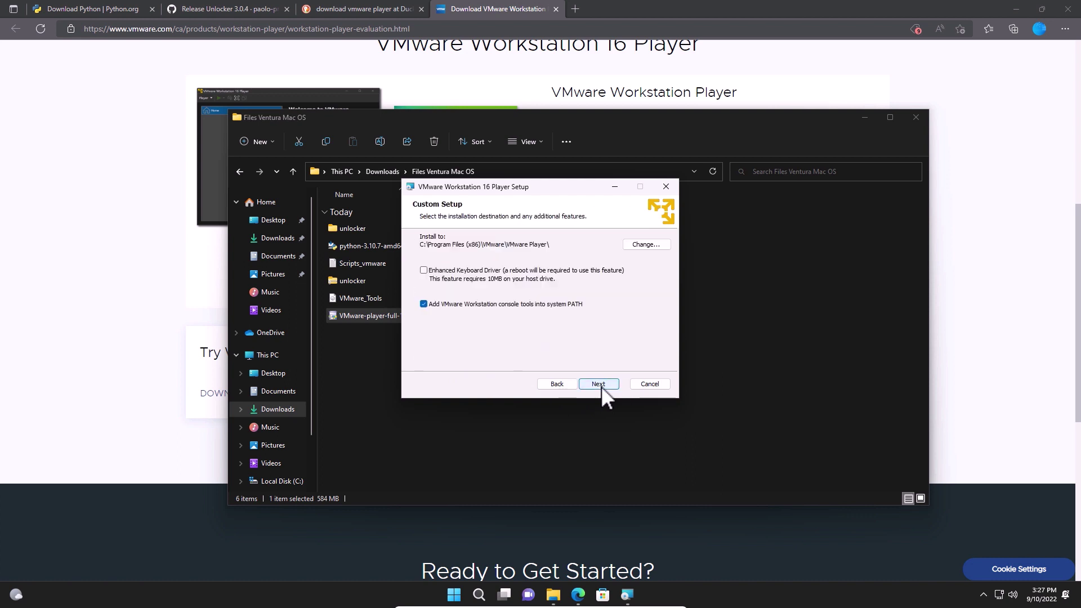
{"action": "left_click", "coordinate": [599, 385]}
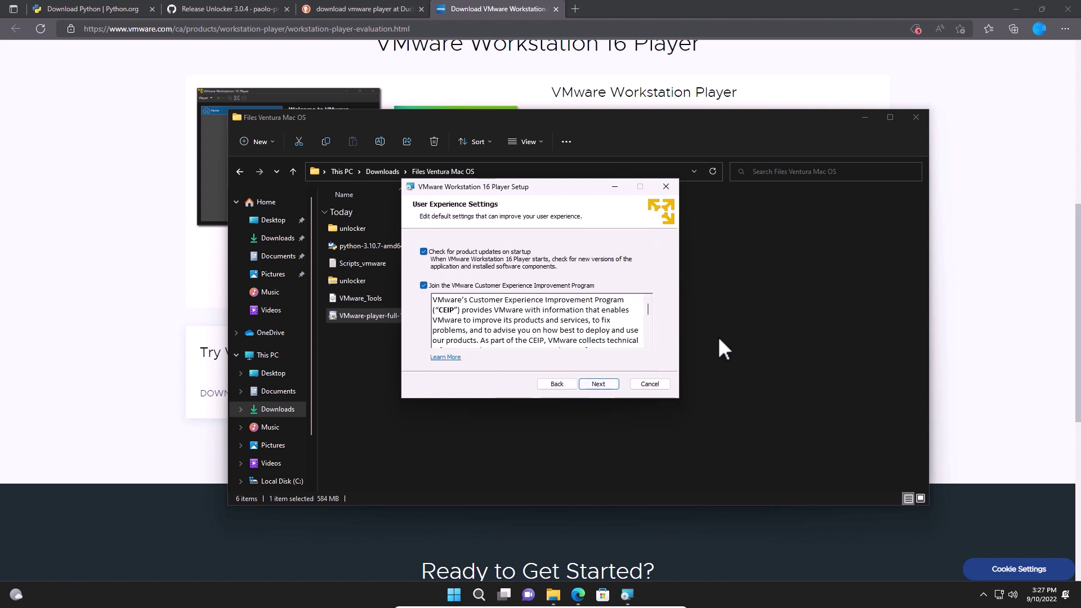
{"action": "left_click", "coordinate": [609, 383]}
{"action": "left_click", "coordinate": [609, 383]}
{"action": "left_click", "coordinate": [609, 383]}
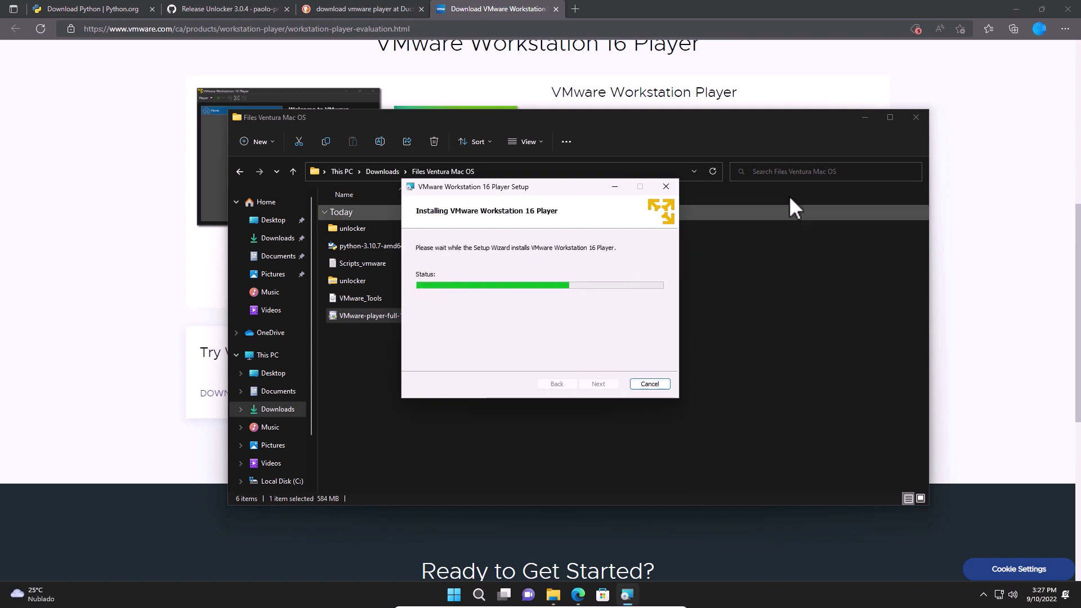
{"action": "left_click", "coordinate": [1017, 9]}
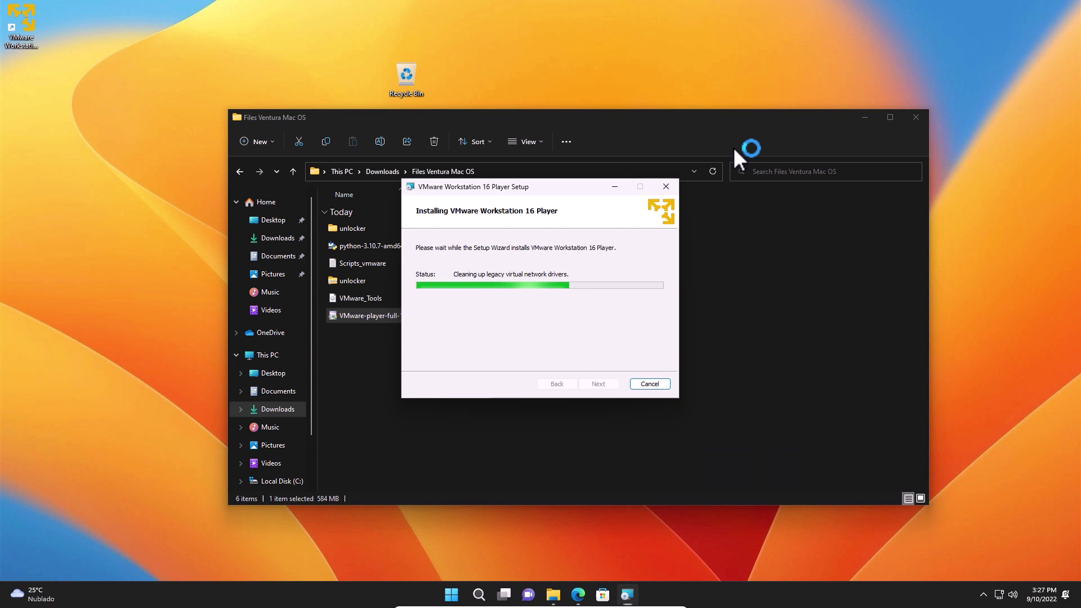
{"action": "left_click", "coordinate": [866, 123]}
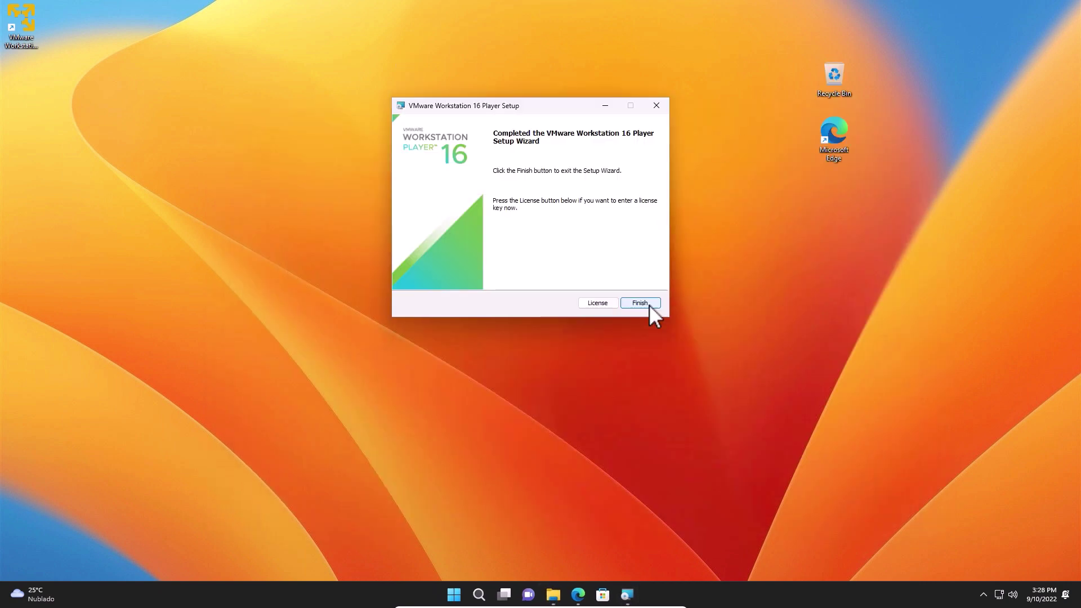
Close the finished setup, open VMware Player, and cancel the New Virtual Machine Wizard
{"action": "left_click", "coordinate": [640, 303]}
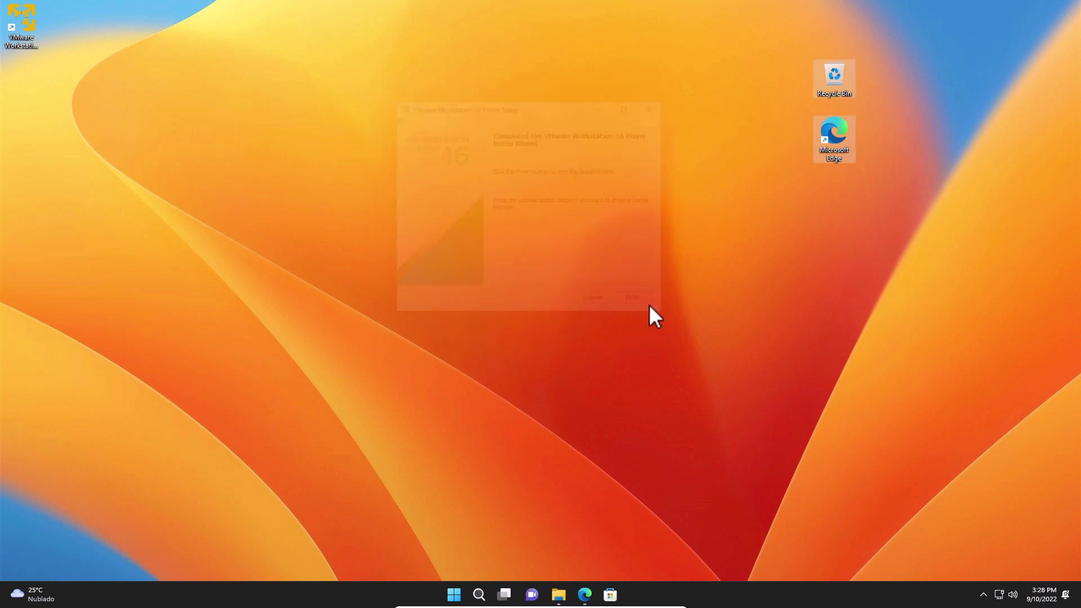
{"action": "left_click", "coordinate": [23, 10]}
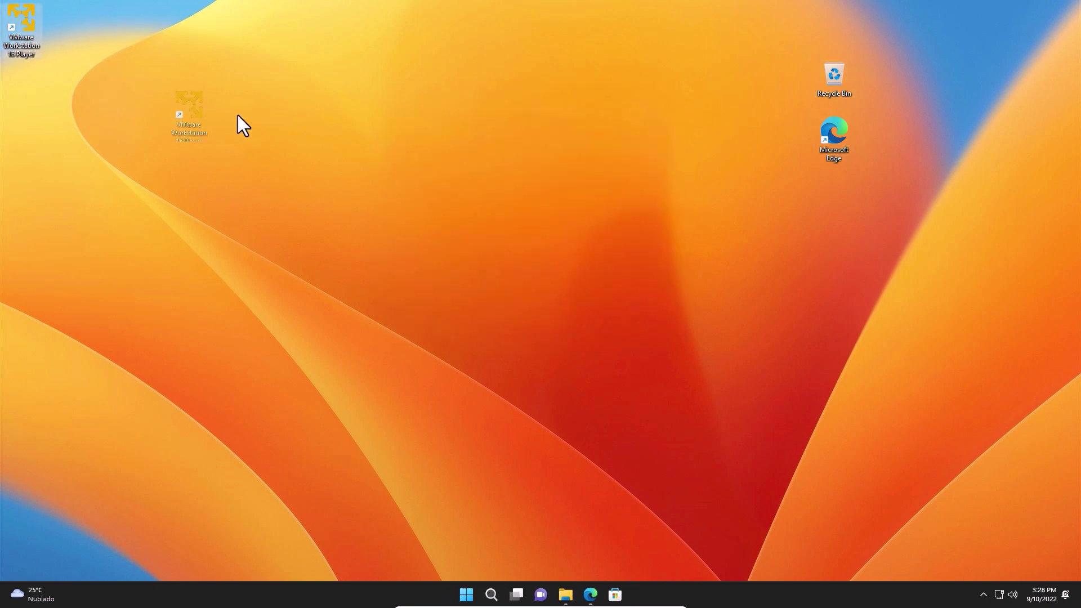
{"action": "left_click_drag", "start_coordinate": [537, 181], "coordinate": [537, 183]}
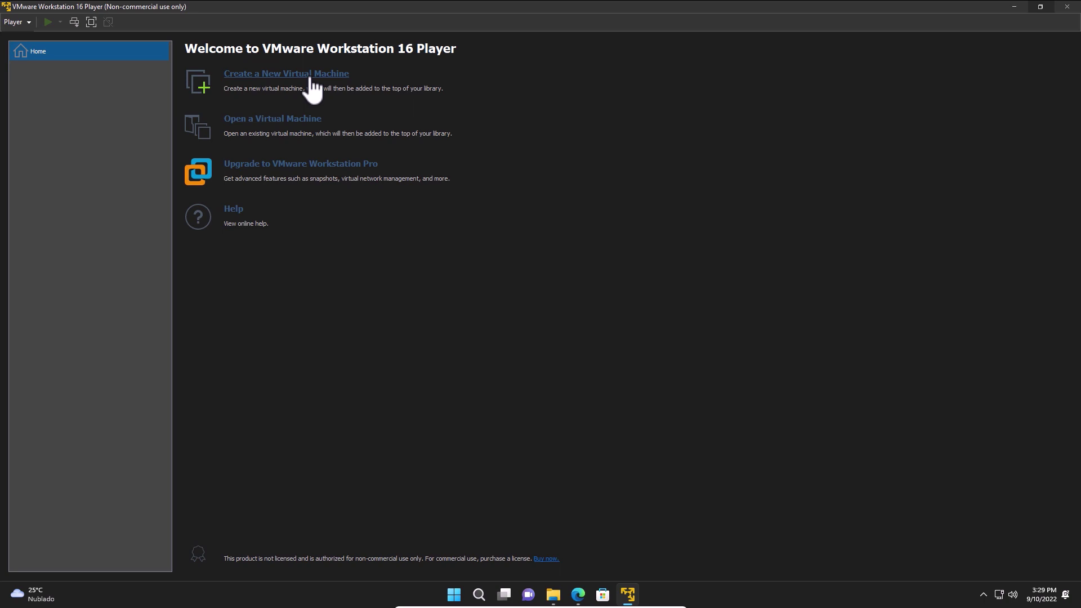
{"action": "left_click", "coordinate": [311, 79]}
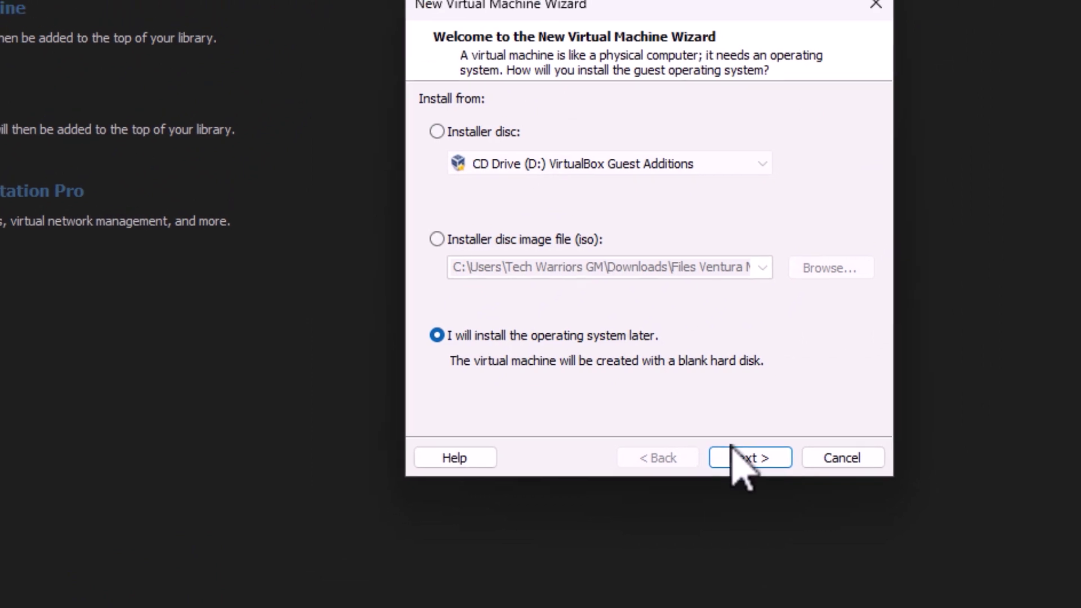
{"action": "left_click", "coordinate": [733, 450]}
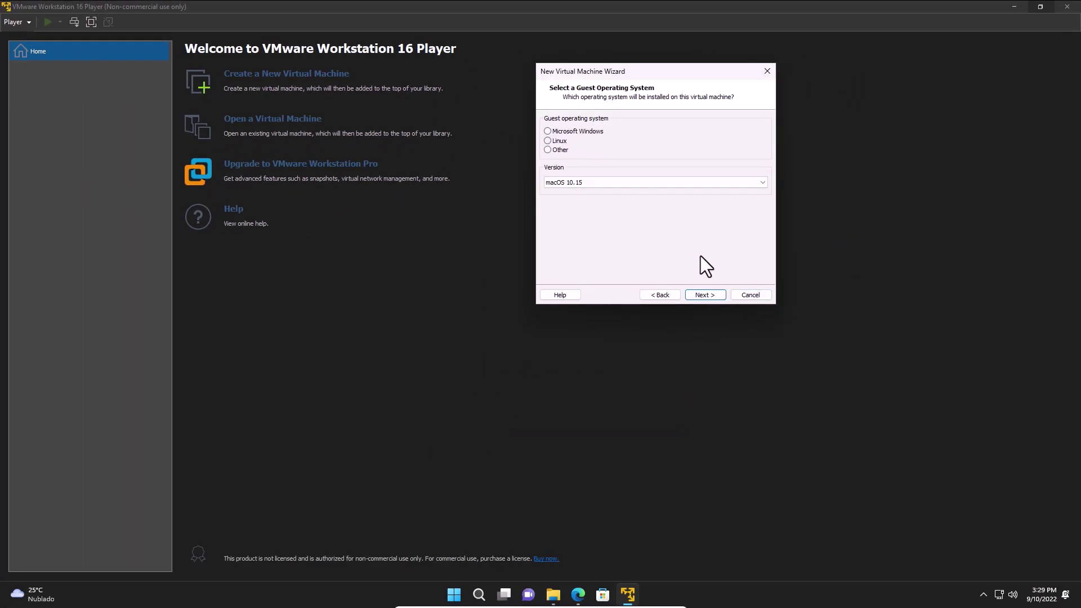
{"action": "left_click", "coordinate": [754, 293]}
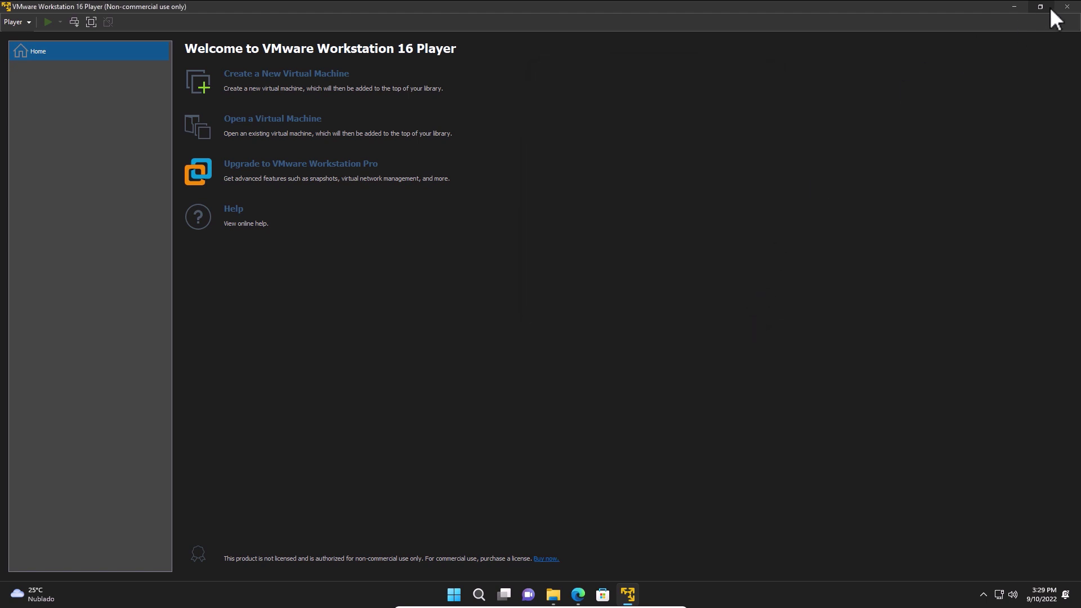
Close VMware Player and run unlocker's win-install as administrator, approving the UAC prompt
{"action": "left_click", "coordinate": [1071, 7]}
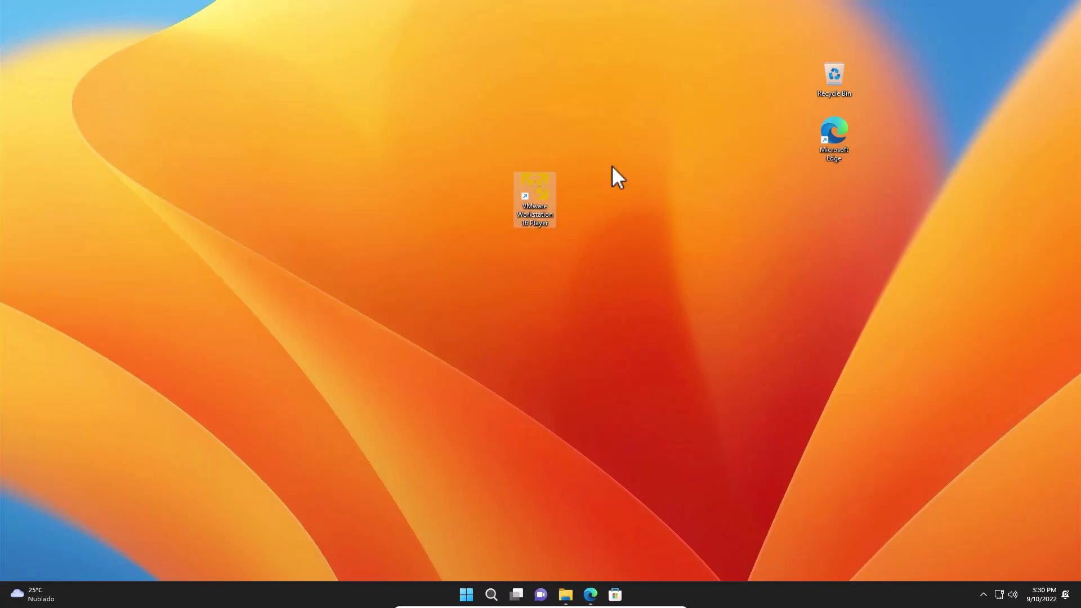
{"action": "left_click", "coordinate": [561, 592]}
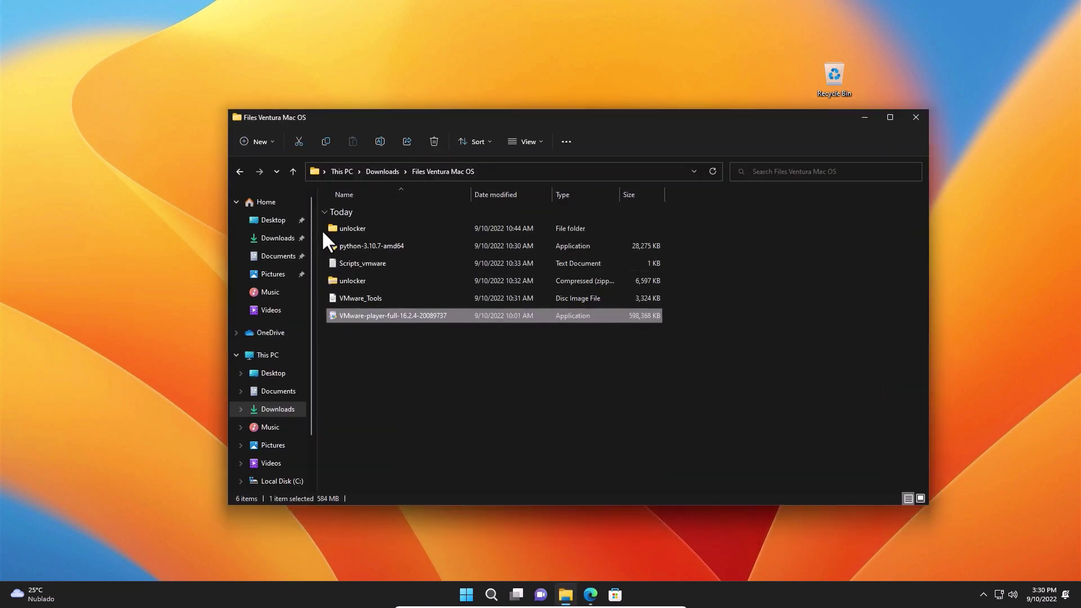
{"action": "left_click", "coordinate": [354, 231]}
{"action": "double_click", "coordinate": [353, 232]}
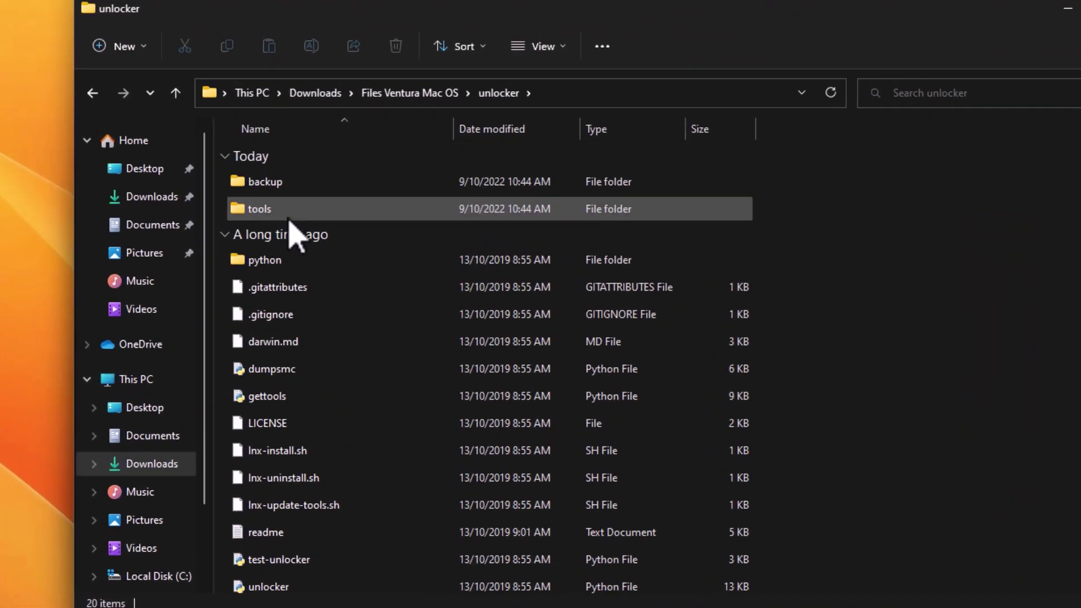
{"action": "scroll", "coordinate": [149, 338], "scroll_direction": "down", "scroll_amount": 3}
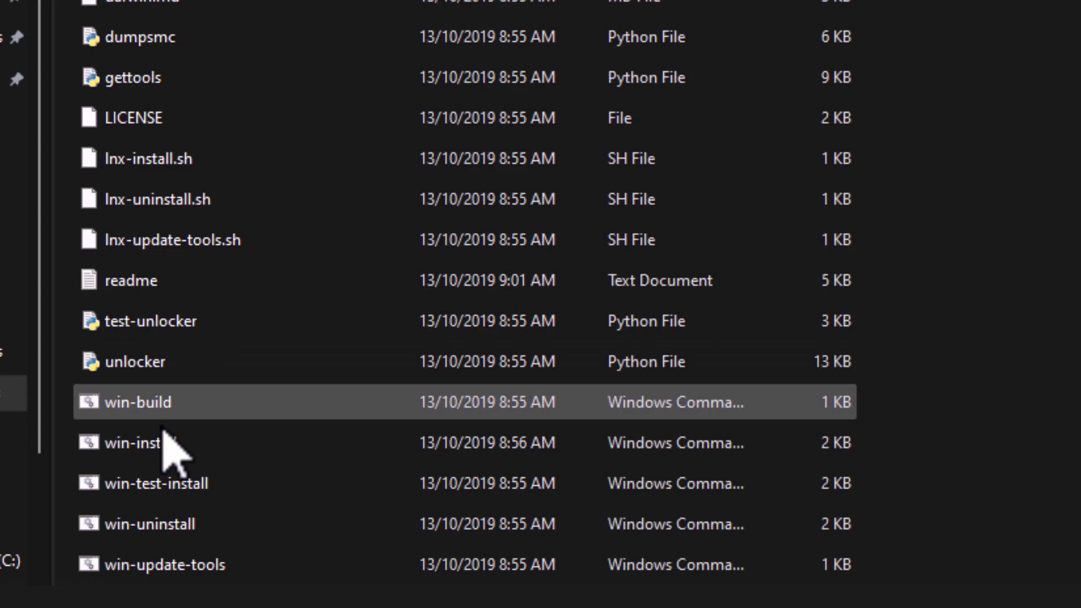
{"action": "right_click", "coordinate": [120, 454]}
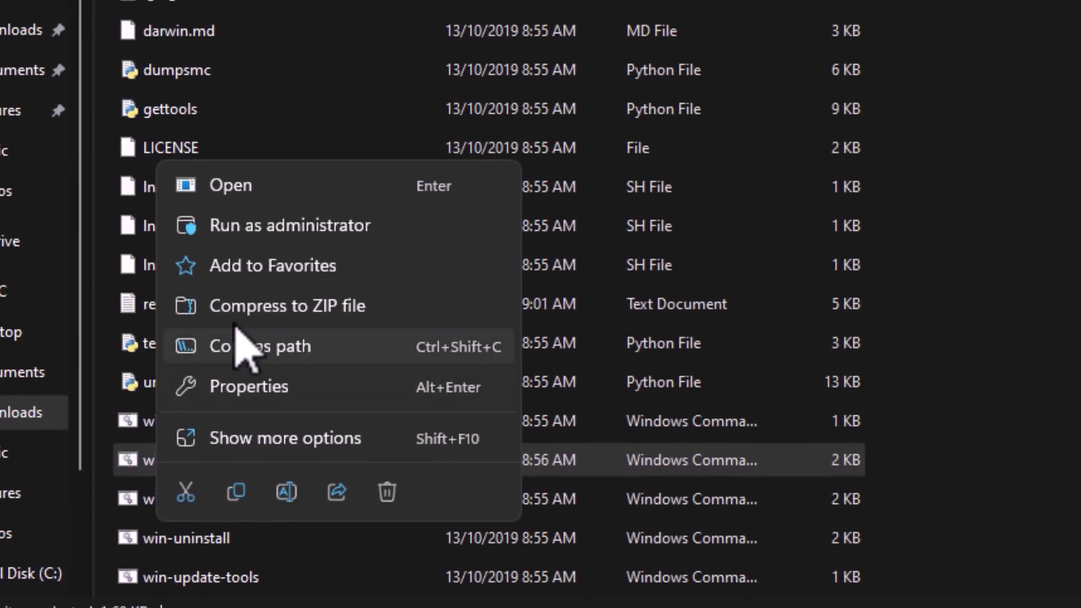
{"action": "left_click", "coordinate": [231, 210]}
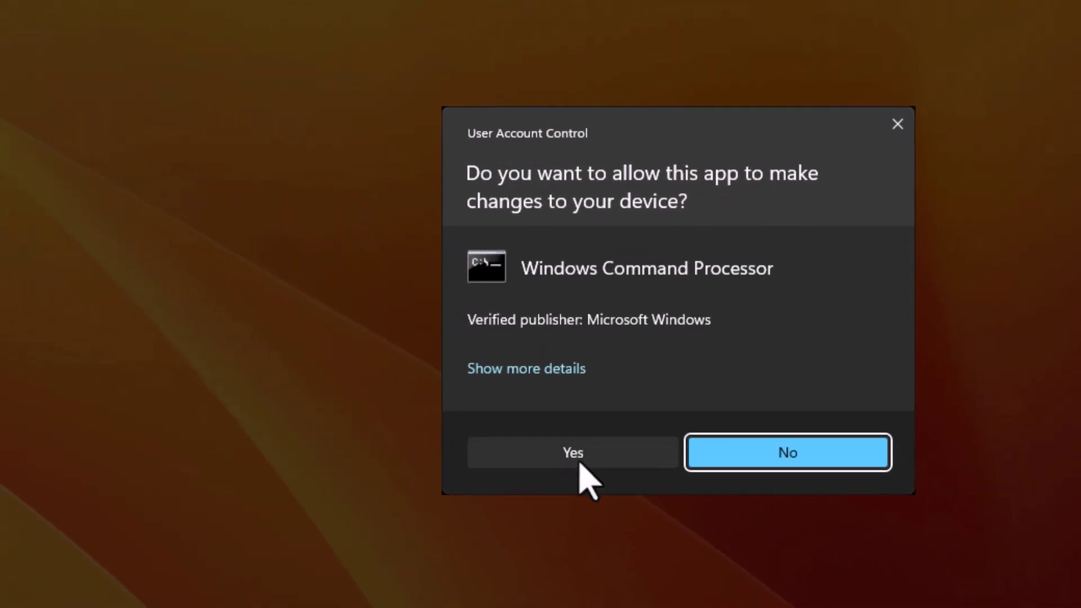
{"action": "left_click", "coordinate": [579, 471]}
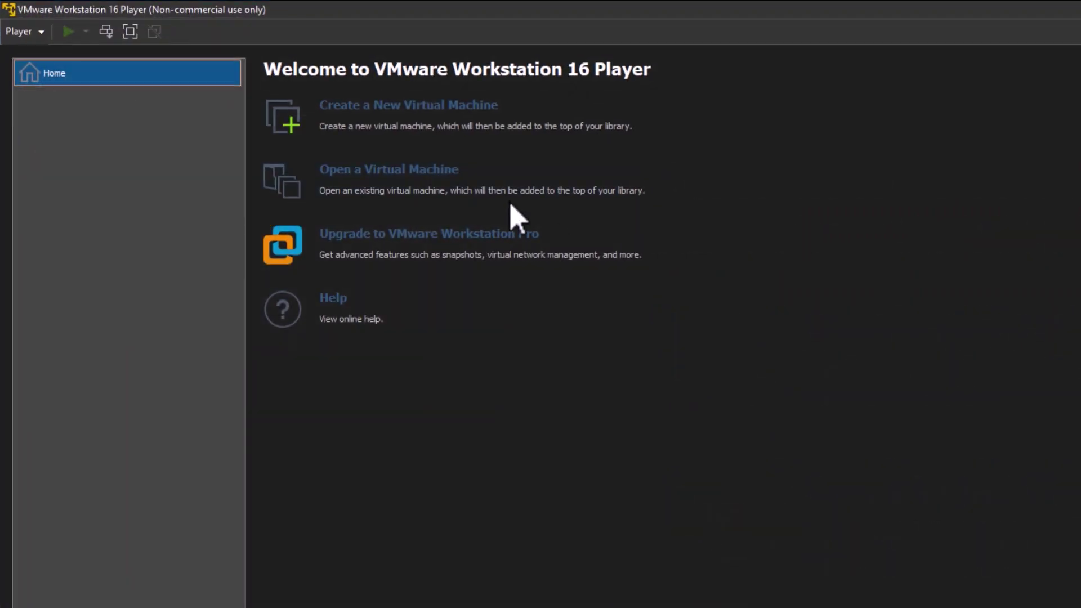
Start a new VM to install the OS later, with guest Apple Mac OS X, version macOS 13
{"action": "left_click", "coordinate": [463, 107]}
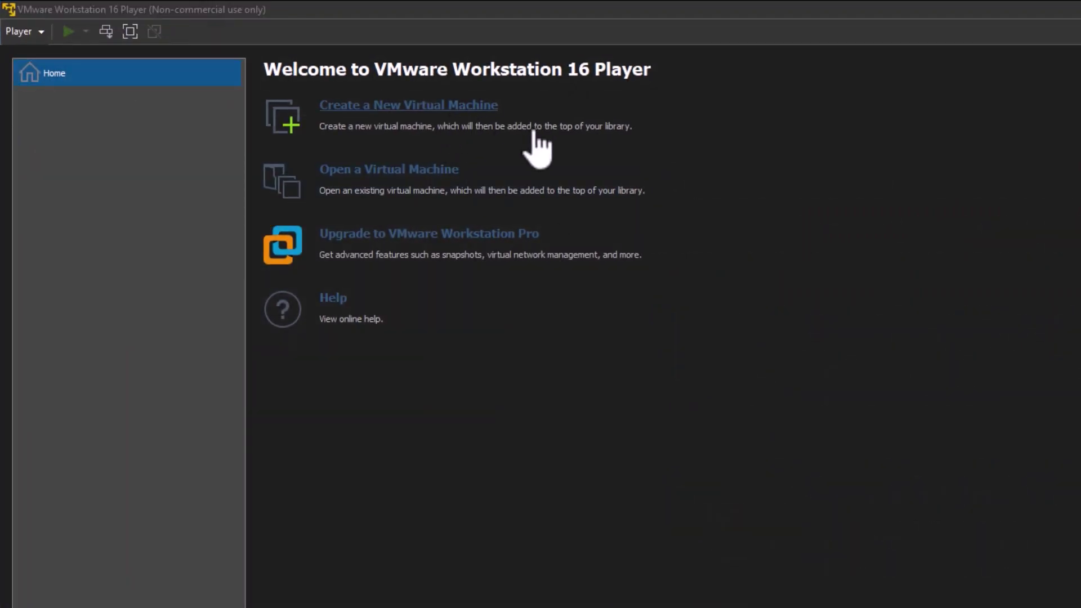
{"action": "left_click", "coordinate": [534, 133]}
{"action": "left_click_drag", "start_coordinate": [509, 214], "coordinate": [643, 76]}
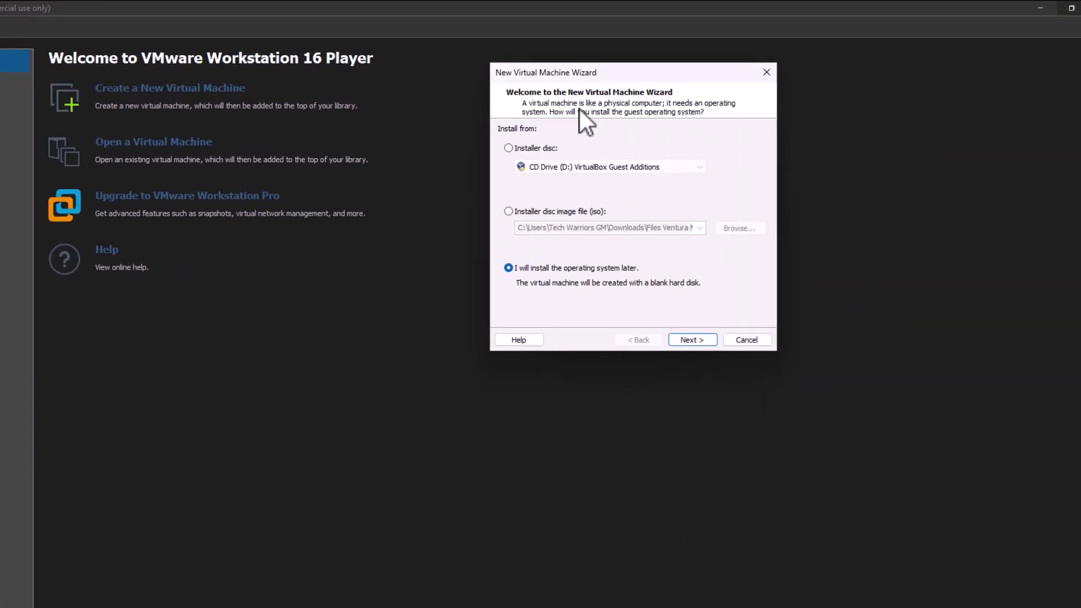
{"action": "left_click", "coordinate": [692, 337]}
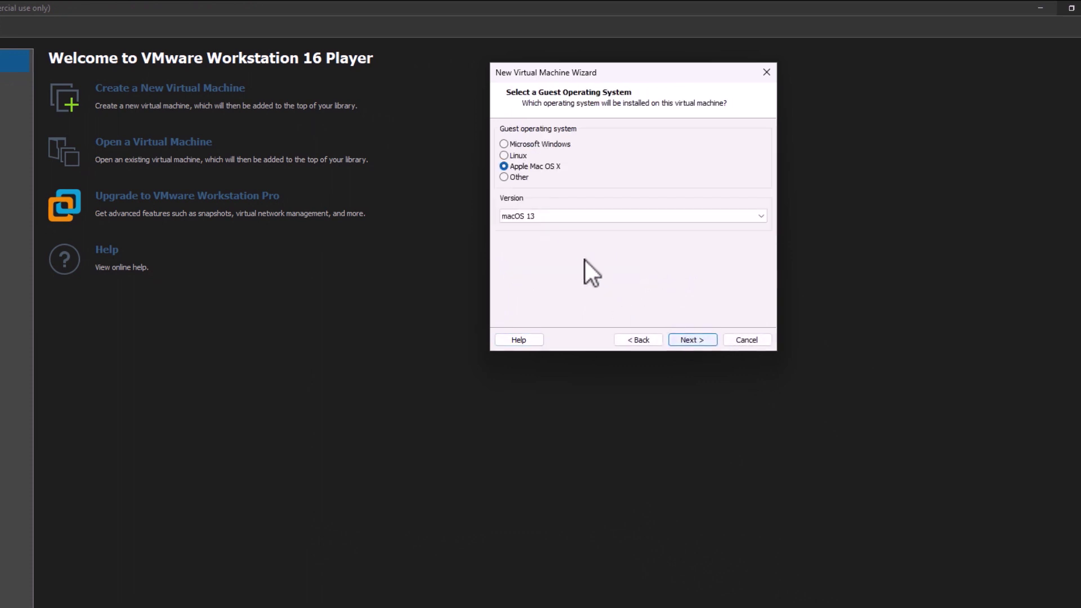
{"action": "left_click", "coordinate": [502, 170]}
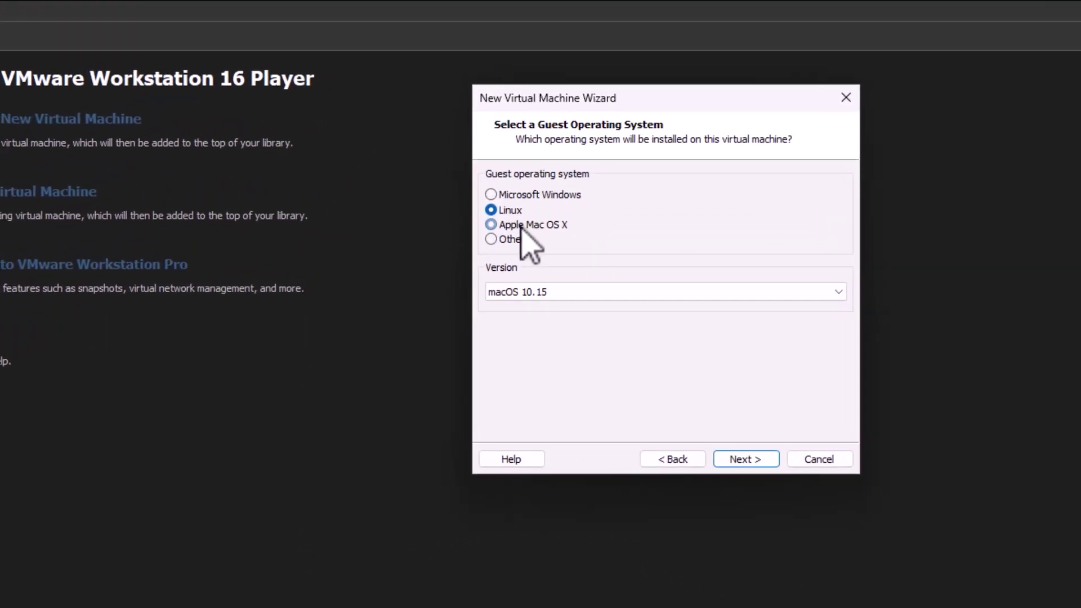
{"action": "left_click", "coordinate": [523, 181]}
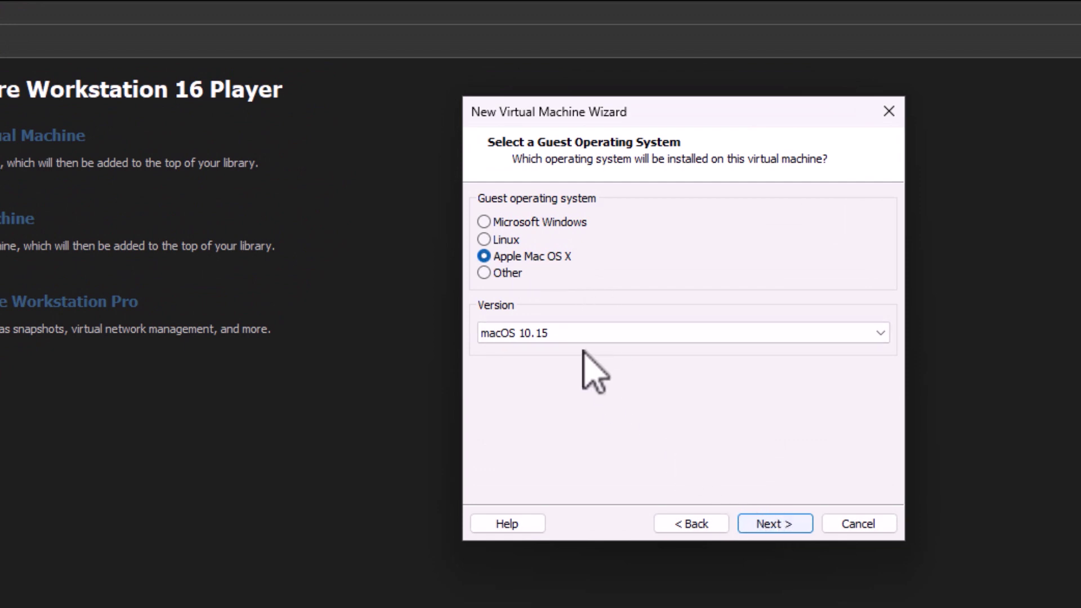
{"action": "left_click", "coordinate": [588, 334]}
{"action": "scroll", "coordinate": [490, 354], "scroll_direction": "up", "scroll_amount": 1}
{"action": "left_click", "coordinate": [558, 348]}
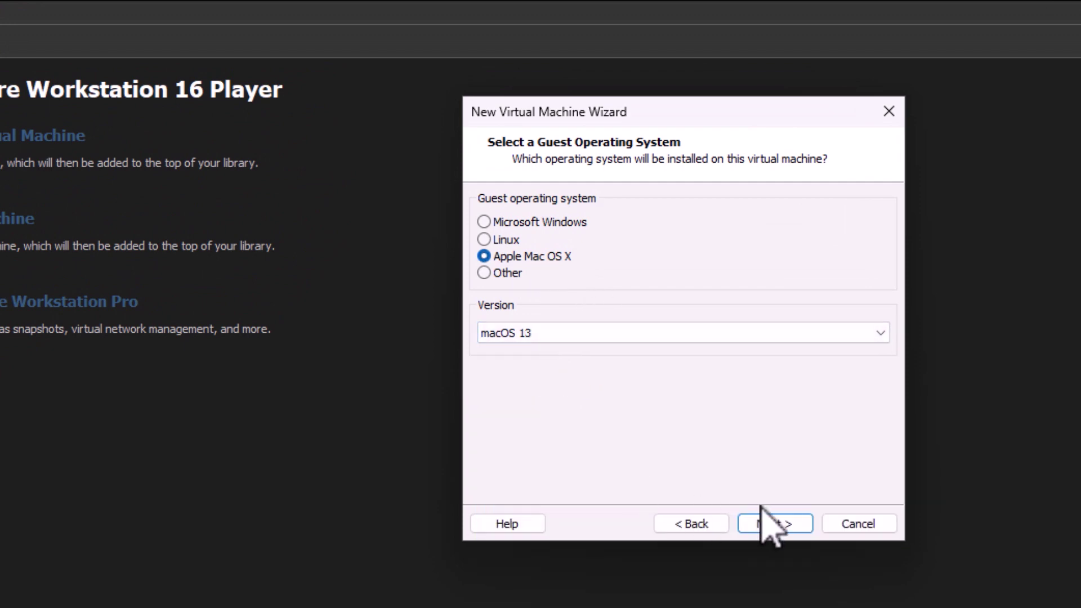
Name the machine macOS 13, keep the 80 GB disk, and finish
{"action": "left_click", "coordinate": [784, 522]}
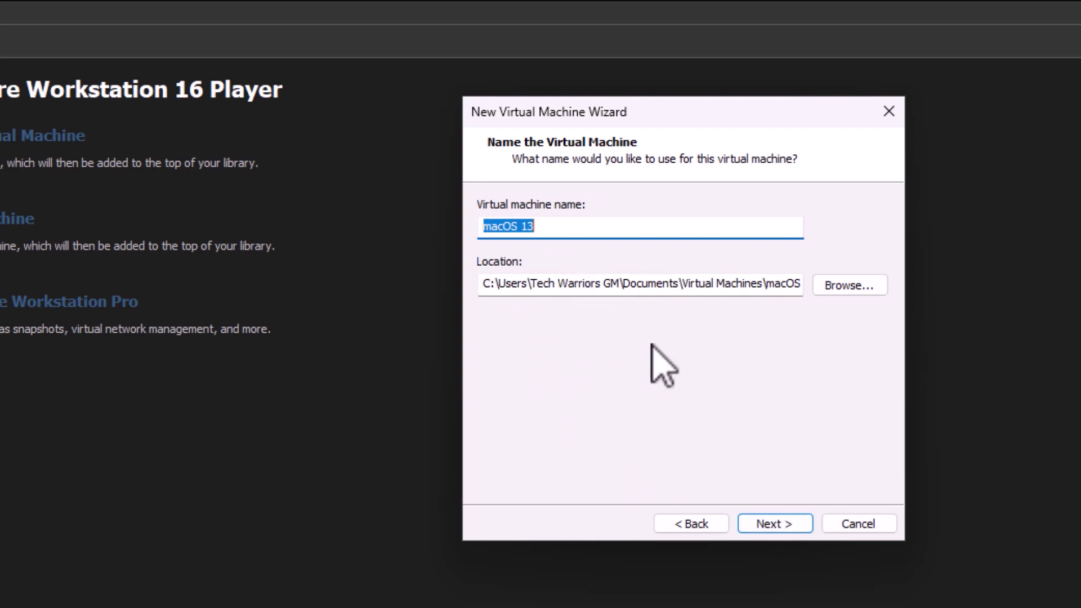
{"action": "left_click", "coordinate": [786, 523]}
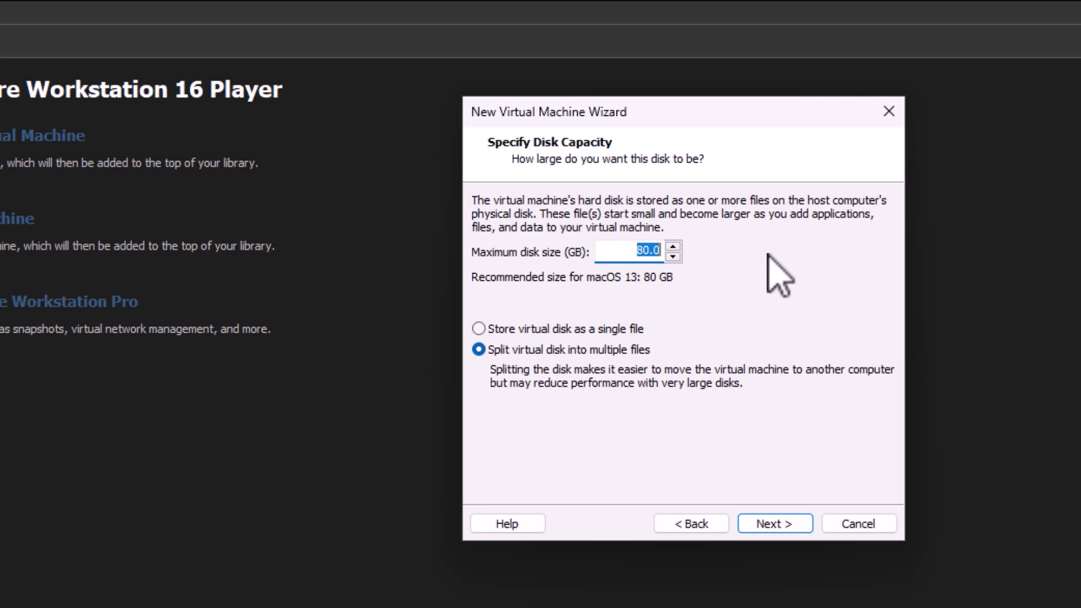
{"action": "left_click", "coordinate": [775, 521]}
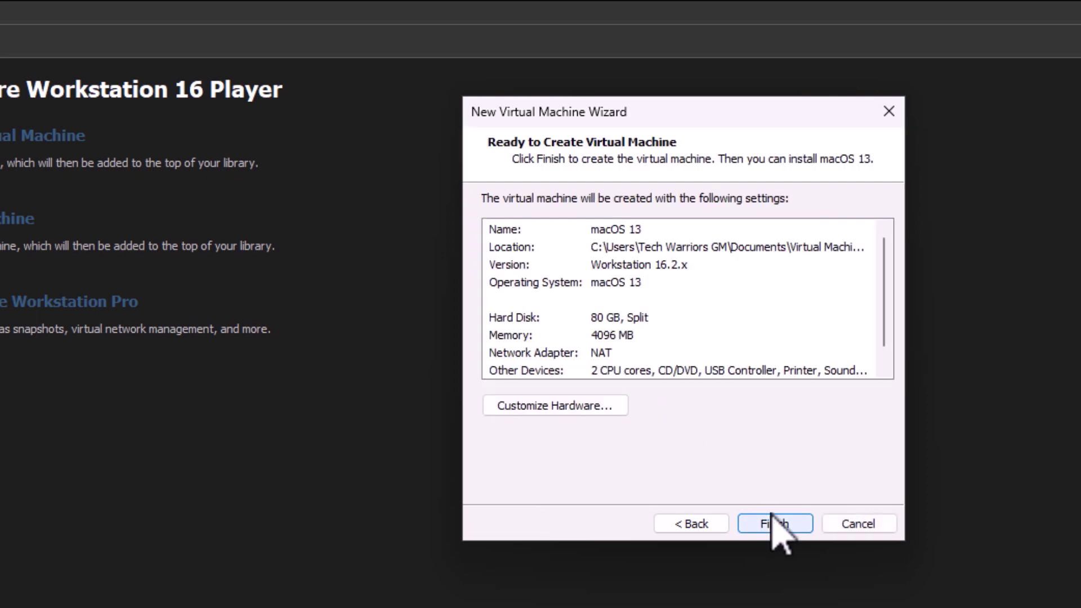
{"action": "left_click", "coordinate": [775, 524]}
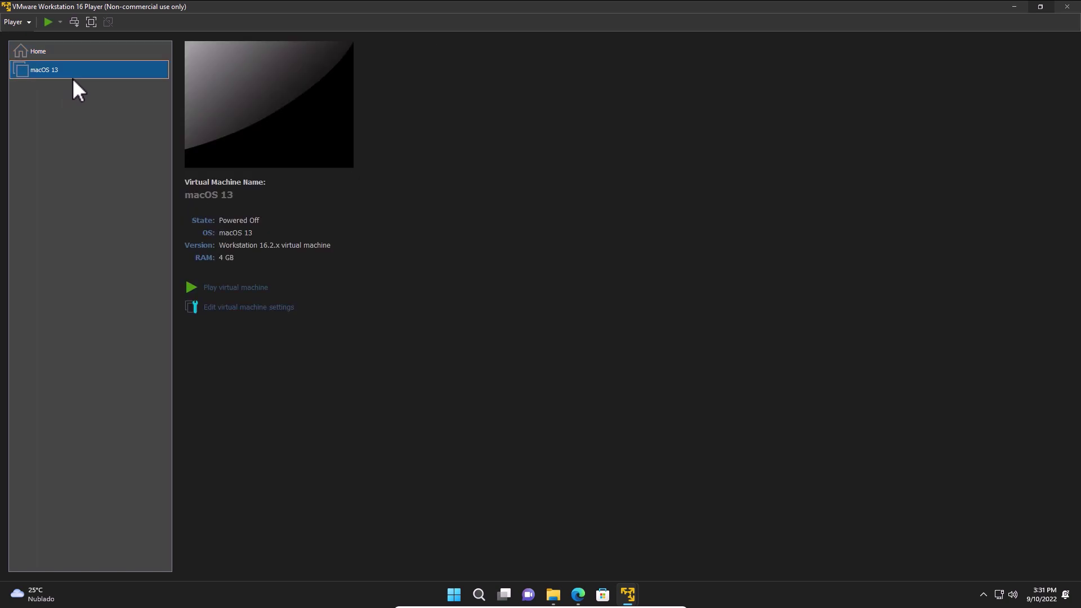
Open macOS 13's settings and confirm 4096 MB memory and 2 processor cores
{"action": "right_click", "coordinate": [55, 70]}
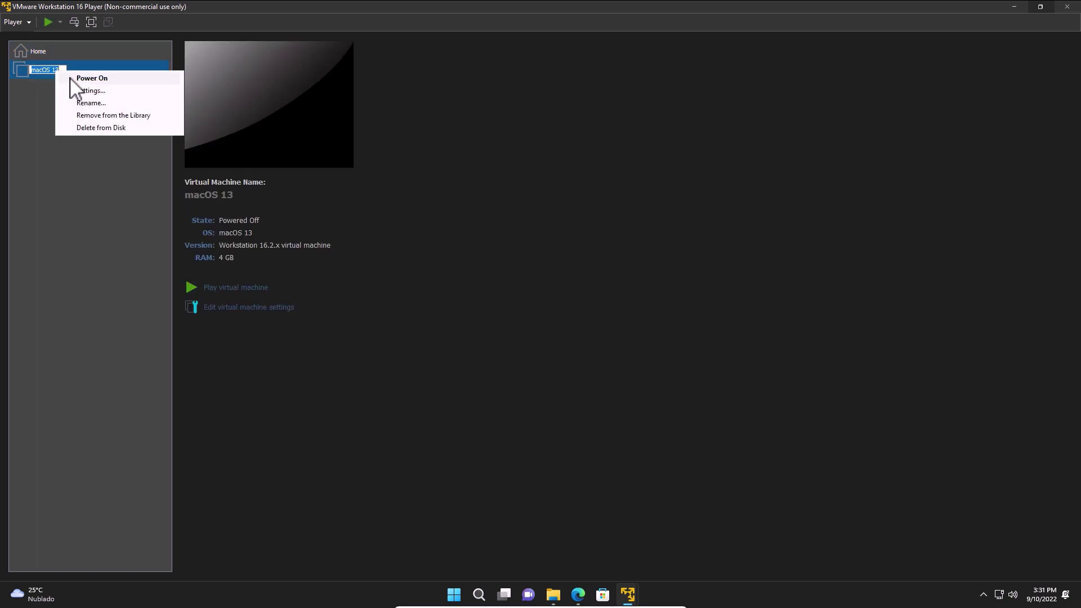
{"action": "left_click", "coordinate": [89, 101]}
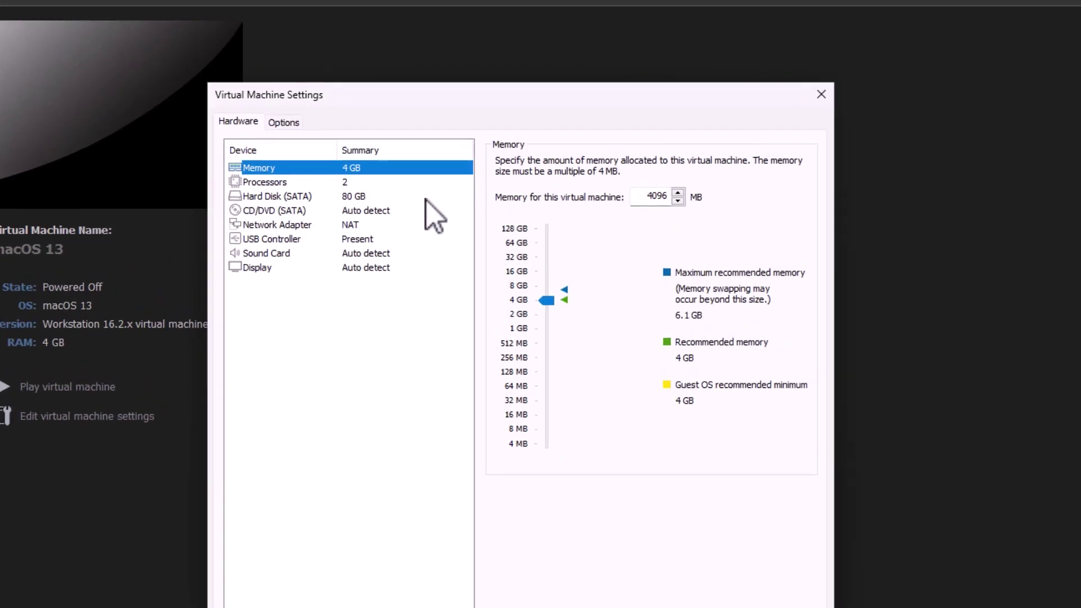
{"action": "double_click", "coordinate": [667, 204]}
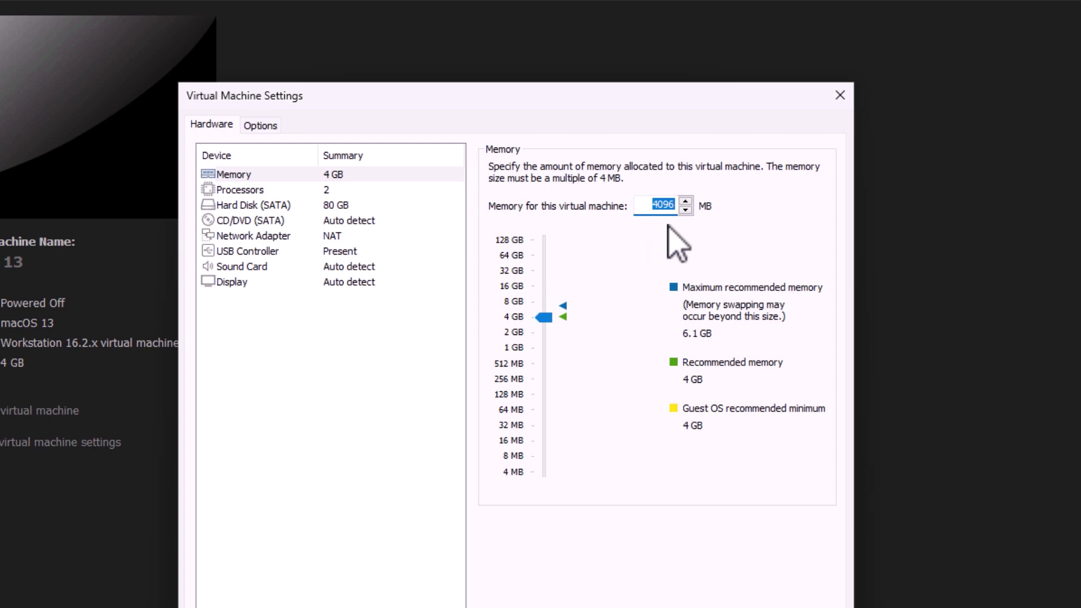
{"action": "left_click", "coordinate": [365, 192]}
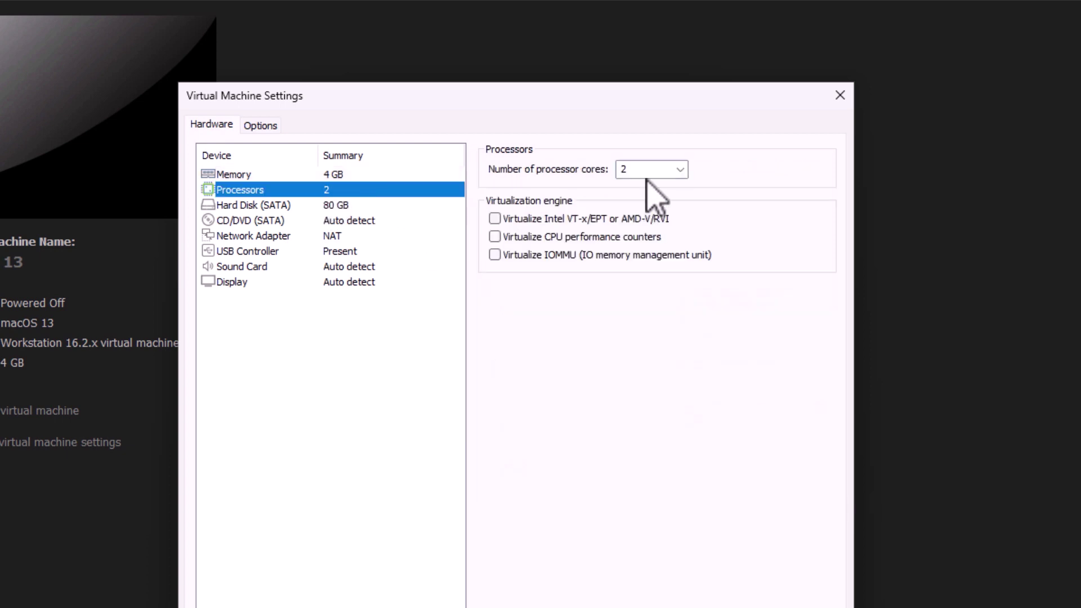
{"action": "left_click", "coordinate": [679, 169]}
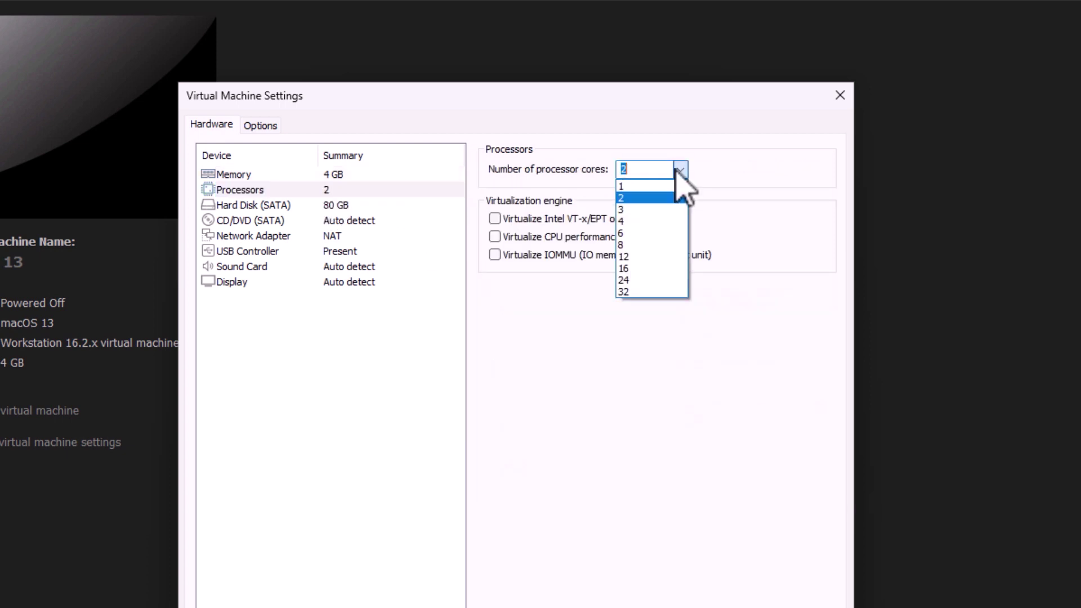
{"action": "left_click", "coordinate": [679, 168]}
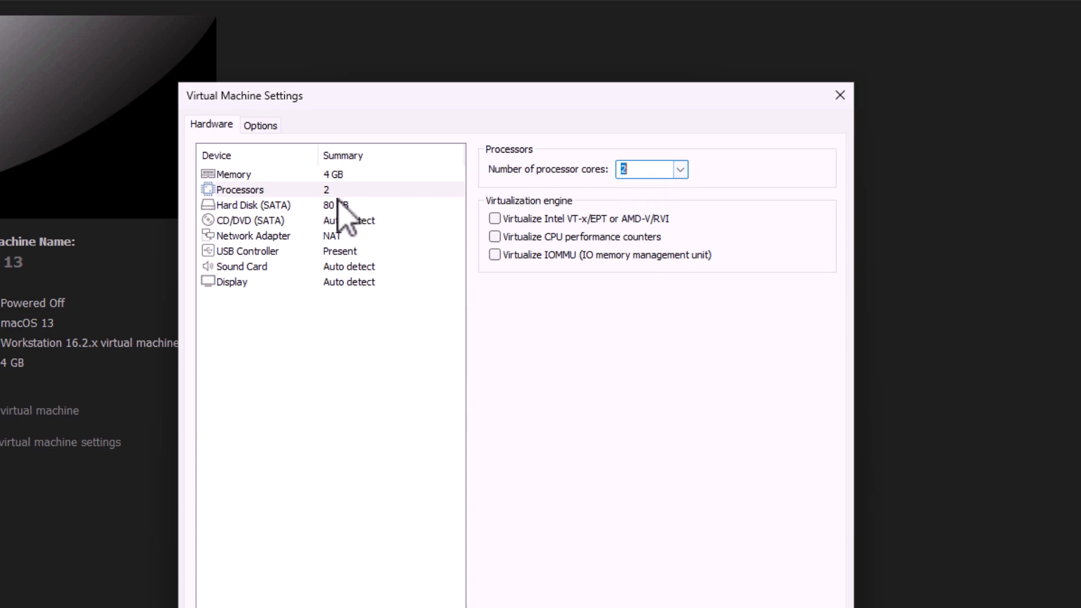
Set the CD/DVD (SATA) drive to use an ISO image file
{"action": "left_click", "coordinate": [339, 208]}
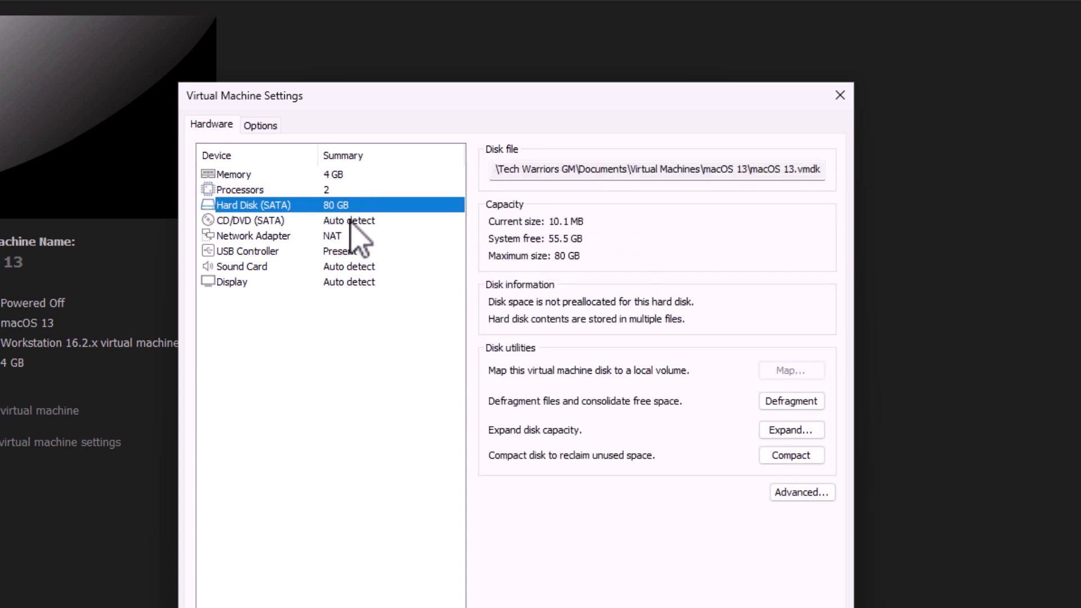
{"action": "left_click", "coordinate": [350, 221]}
{"action": "left_click", "coordinate": [495, 276]}
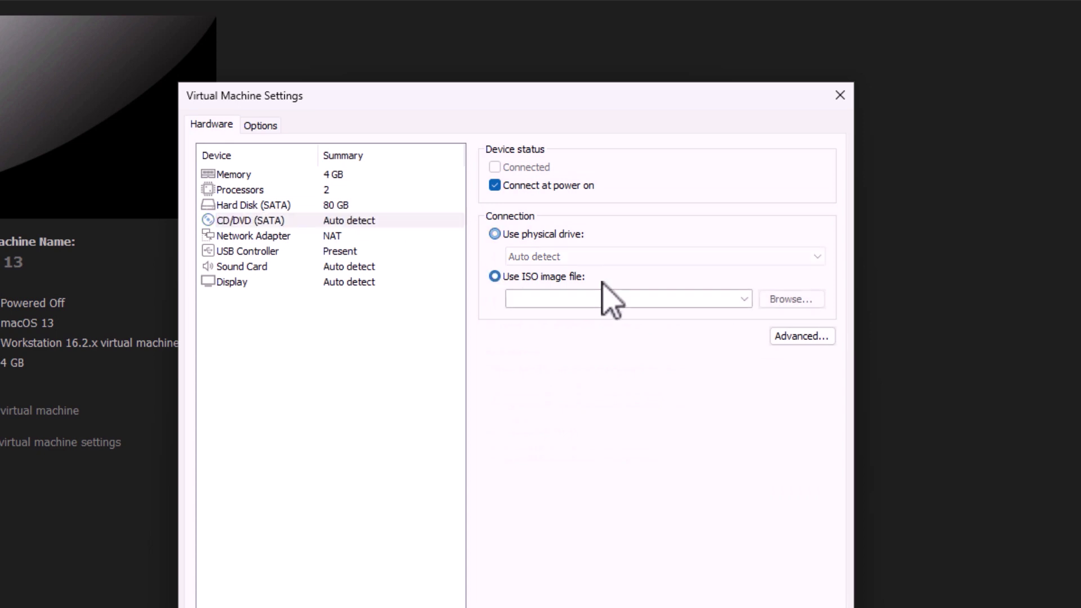
Load VMware_Tools from Downloads > Files Ventura Mac OS as the CD/DVD ISO image
{"action": "left_click", "coordinate": [792, 299]}
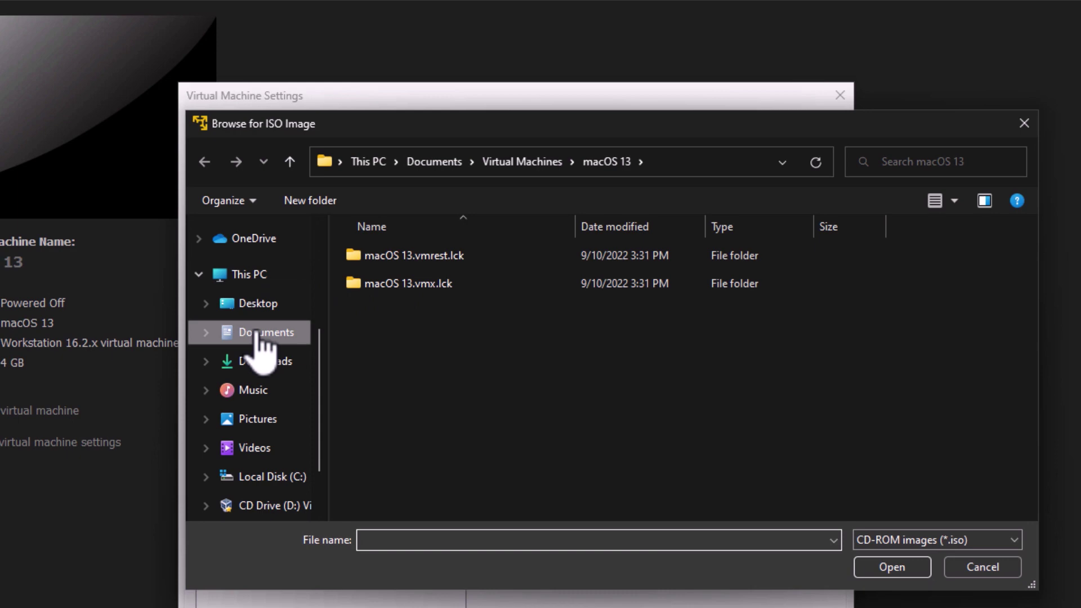
{"action": "left_click", "coordinate": [259, 332]}
{"action": "left_click", "coordinate": [262, 361]}
{"action": "double_click", "coordinate": [414, 282]}
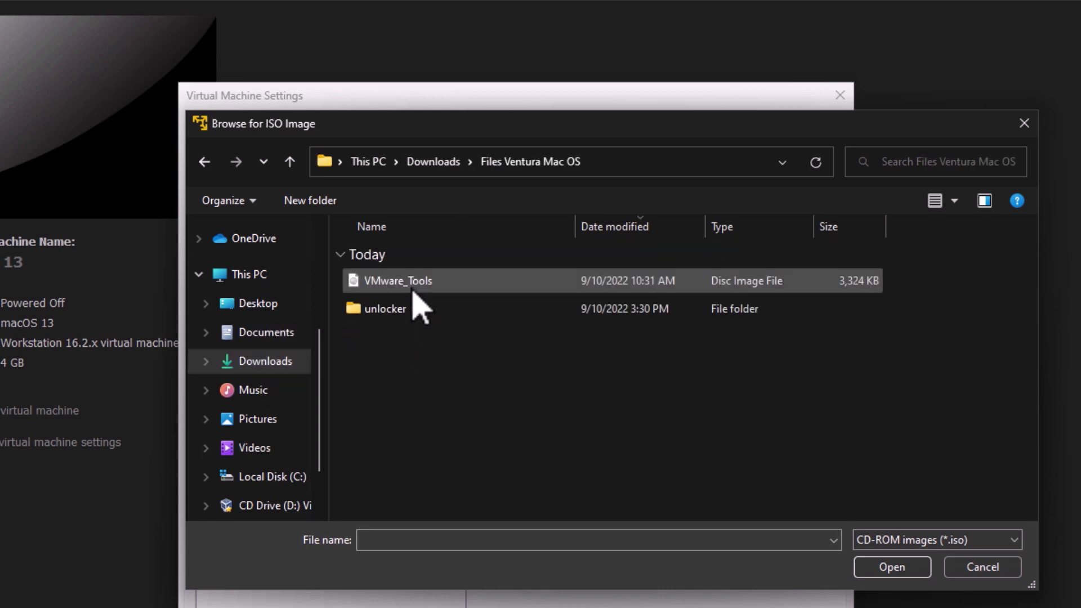
{"action": "double_click", "coordinate": [412, 281]}
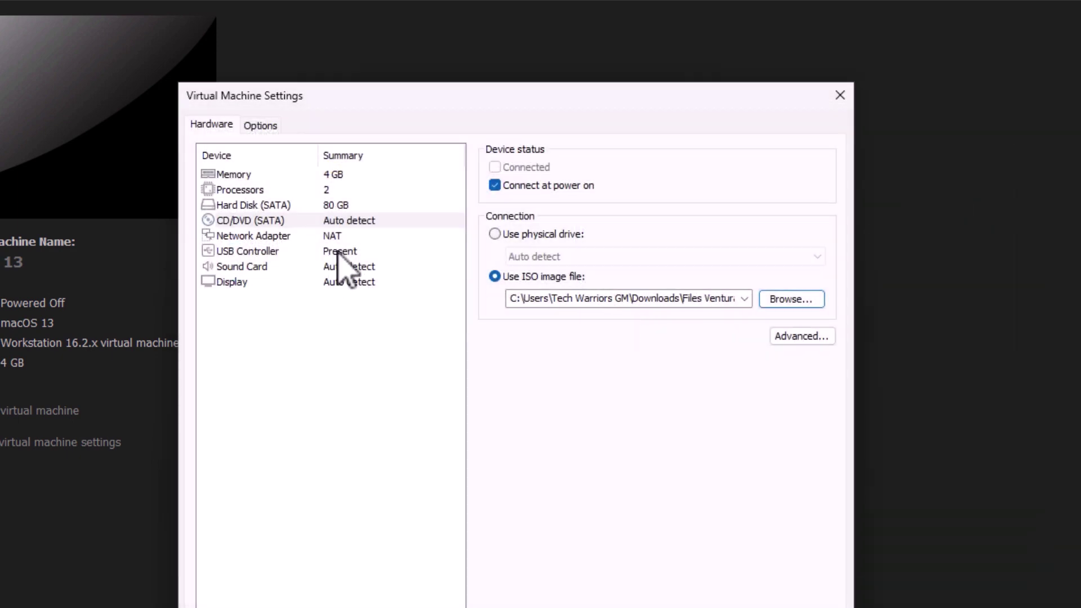
Review network adapter, sound card and display settings, keeping USB compatibility at 3.1
{"action": "left_click", "coordinate": [345, 236]}
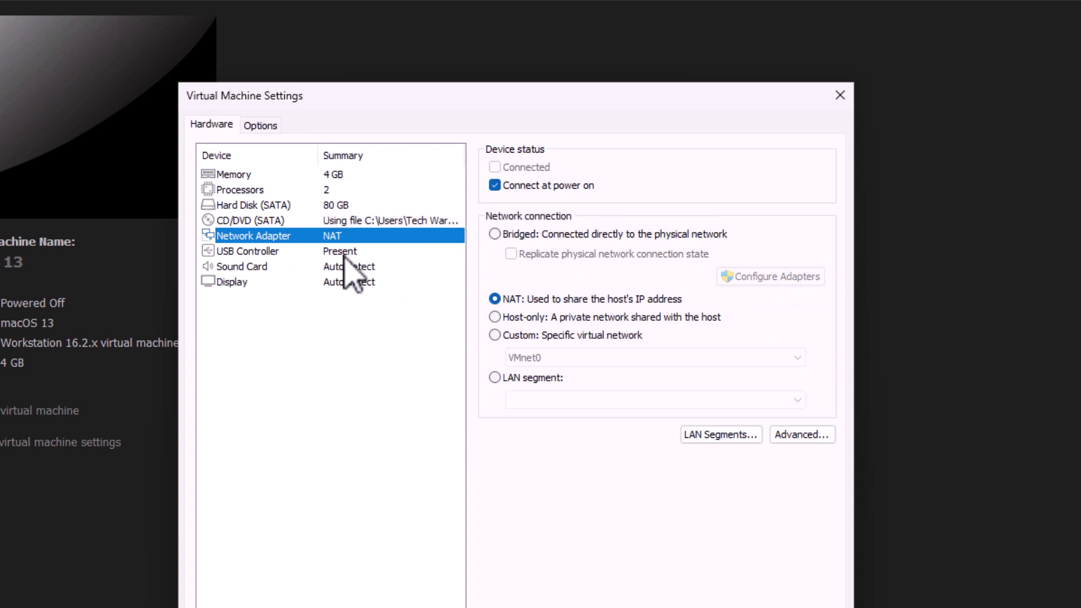
{"action": "left_click", "coordinate": [371, 253]}
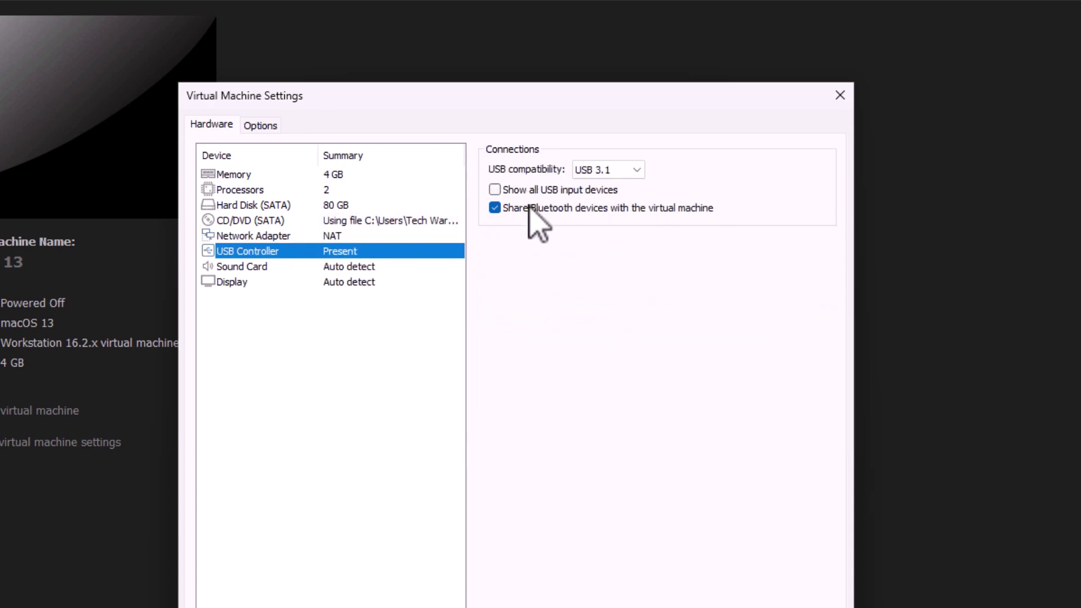
{"action": "left_click", "coordinate": [620, 170]}
{"action": "left_click", "coordinate": [597, 217]}
{"action": "left_click", "coordinate": [349, 267]}
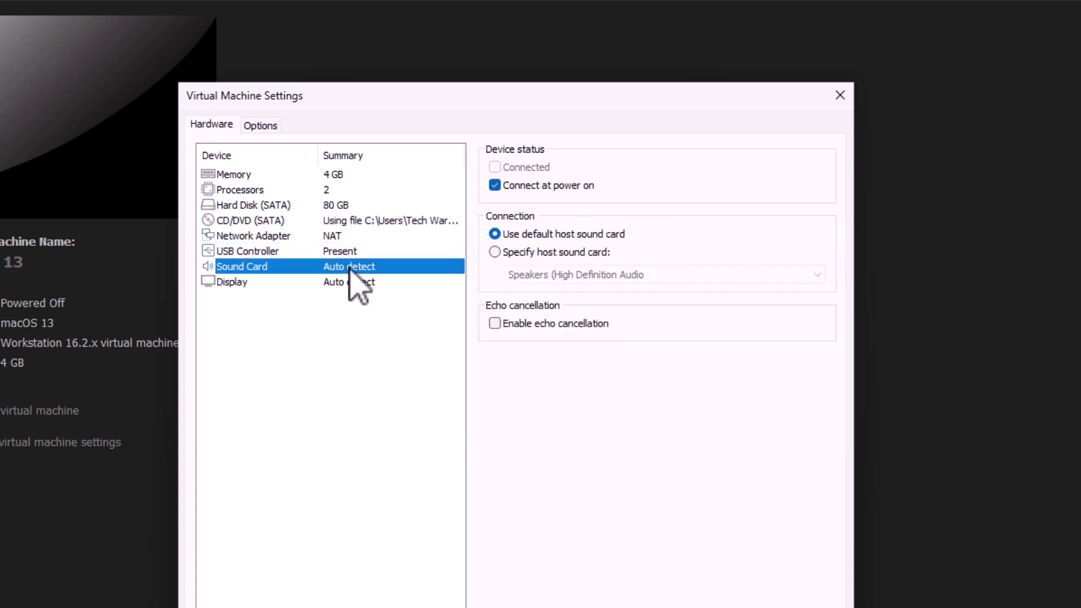
{"action": "left_click", "coordinate": [313, 448]}
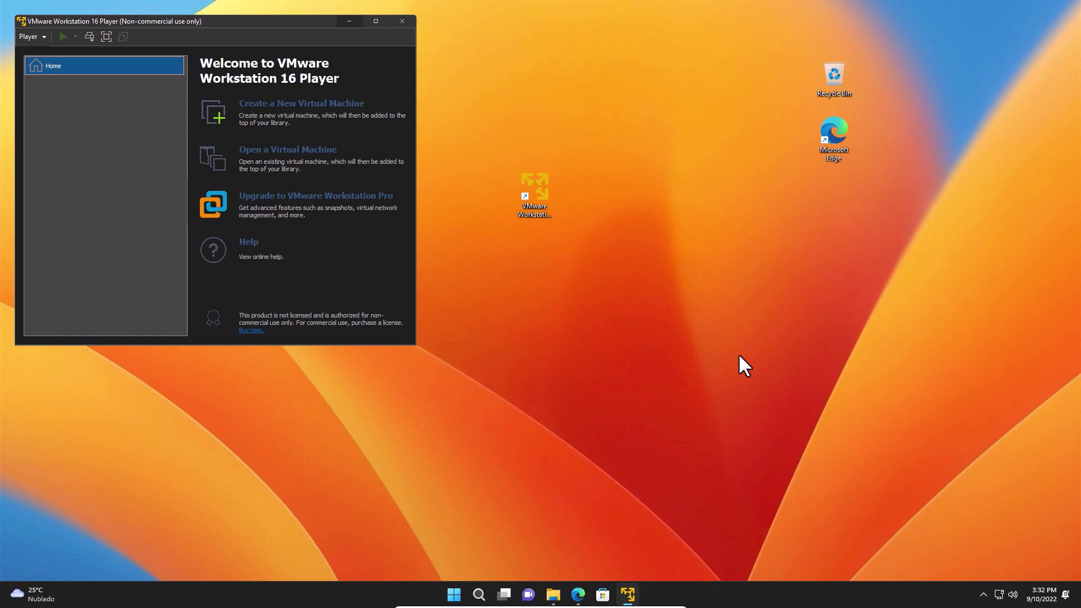
Run python-3.10.7-amd64 from Downloads > Files Ventura Mac OS as administrator, approving UAC
{"action": "left_click", "coordinate": [554, 598]}
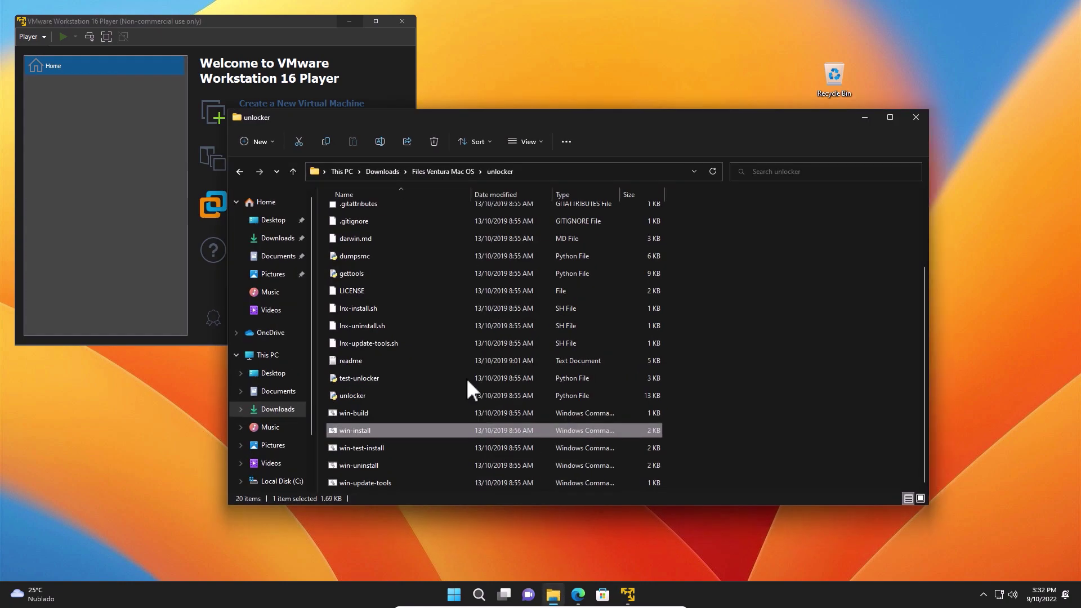
{"action": "left_click", "coordinate": [890, 119]}
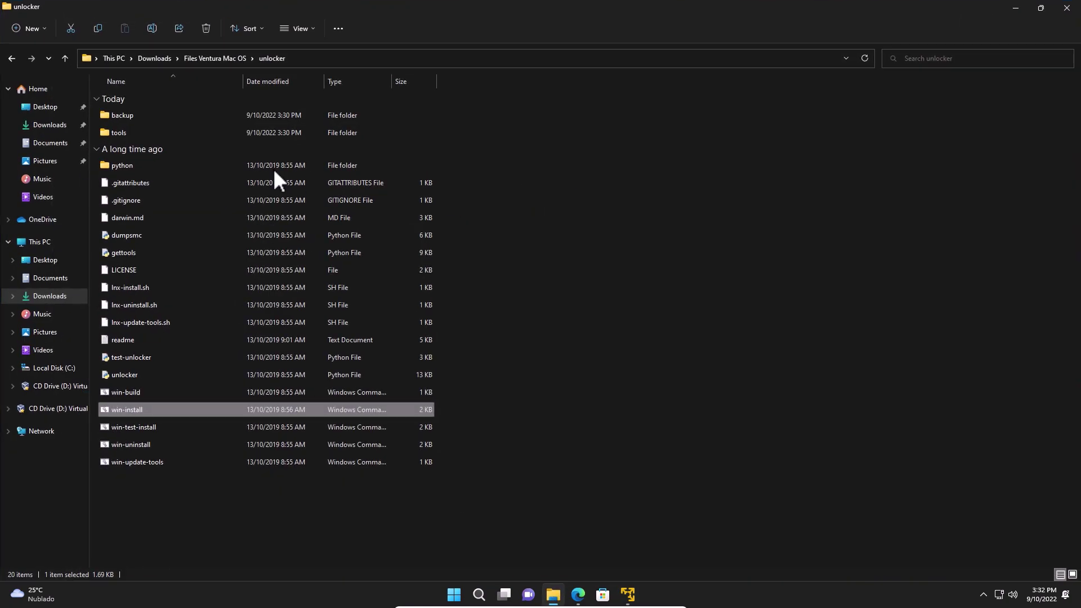
{"action": "left_click", "coordinate": [56, 125]}
{"action": "double_click", "coordinate": [162, 159]}
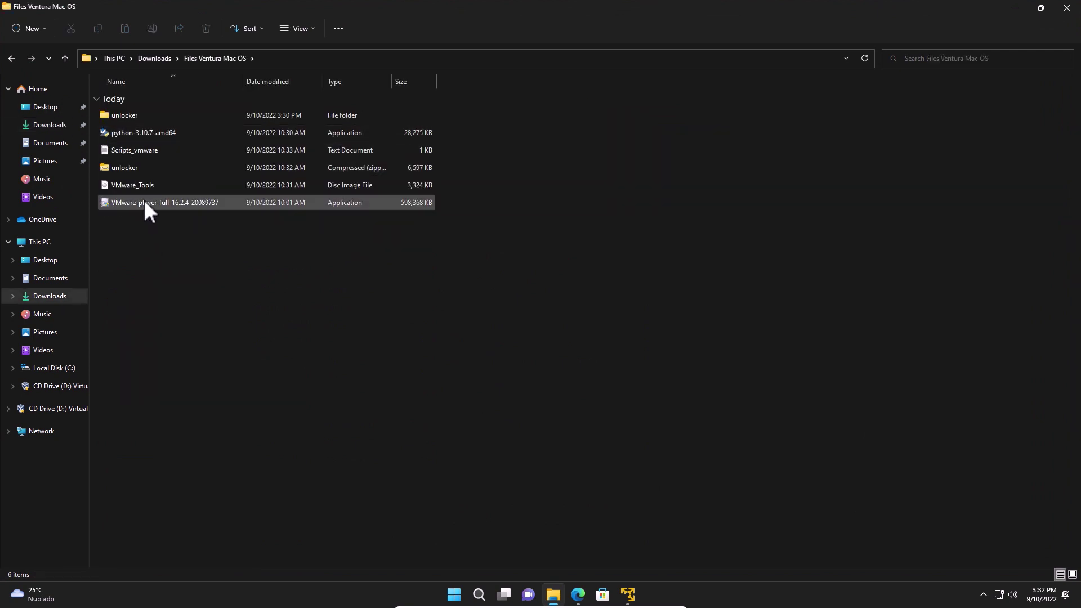
{"action": "left_click", "coordinate": [152, 134]}
{"action": "right_click", "coordinate": [152, 134]}
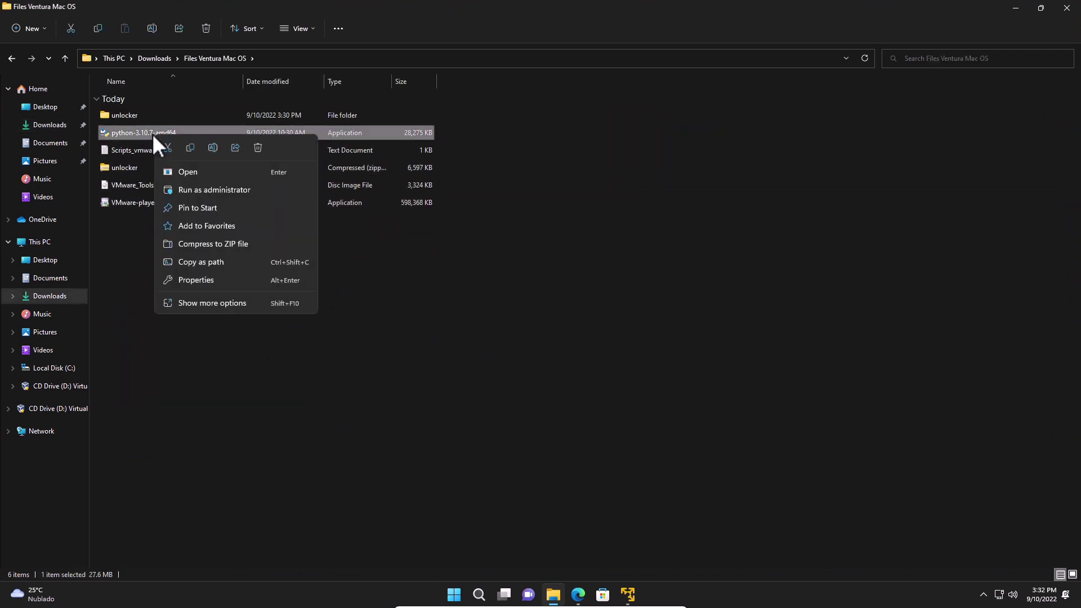
{"action": "left_click", "coordinate": [205, 187]}
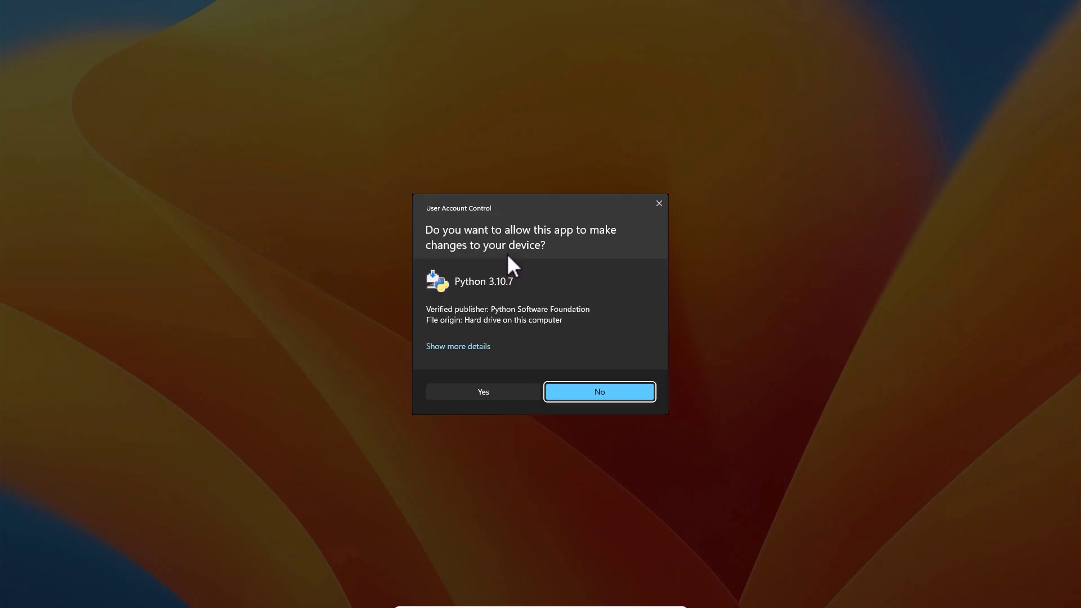
{"action": "left_click", "coordinate": [505, 389]}
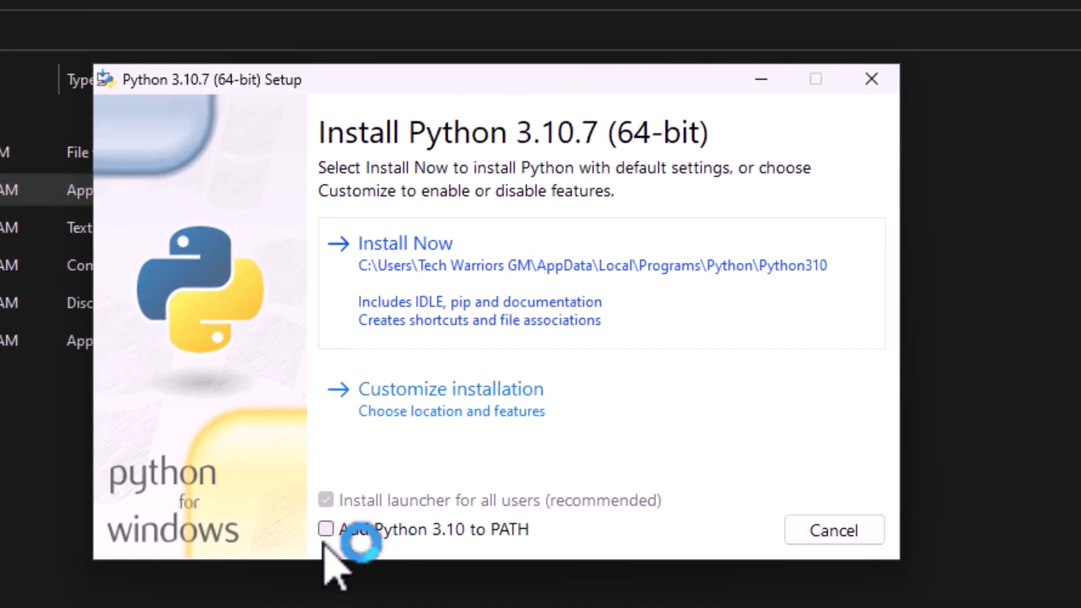
Install Python 3.10.7 with default settings, with Python 3.10 added to PATH
{"action": "left_click", "coordinate": [344, 530]}
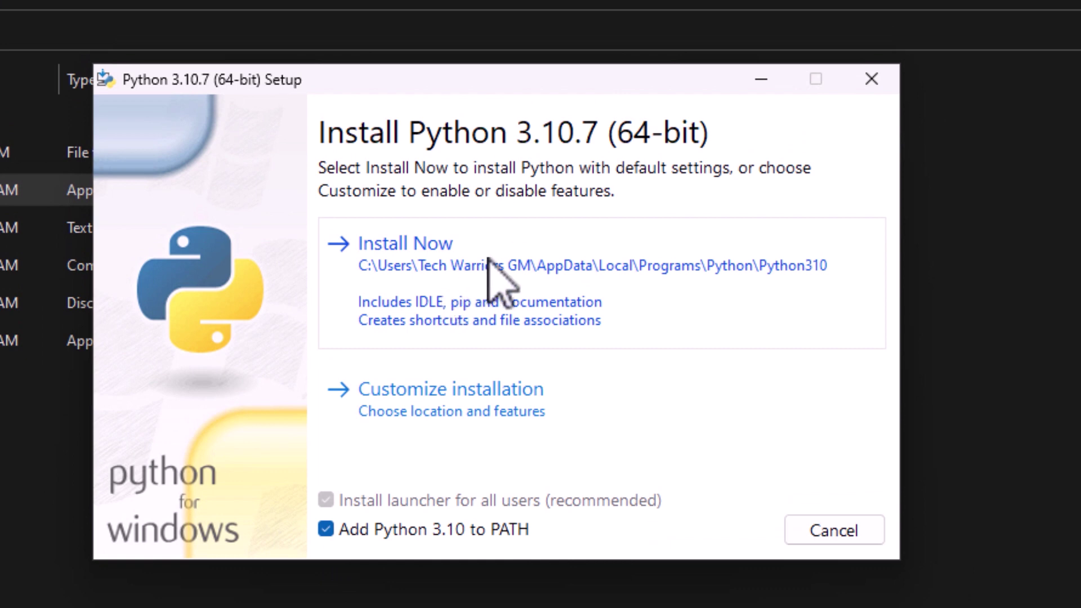
{"action": "left_click", "coordinate": [515, 262]}
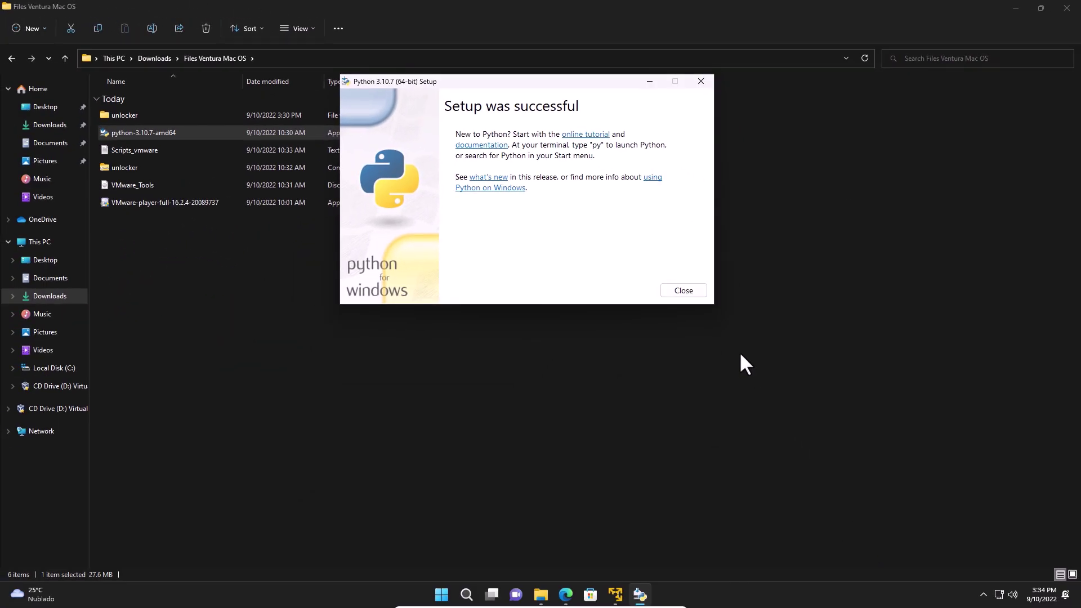
Open the Scripts_vmware notes in Notepad and place the window on the right beside VMware
{"action": "double_click", "coordinate": [144, 150]}
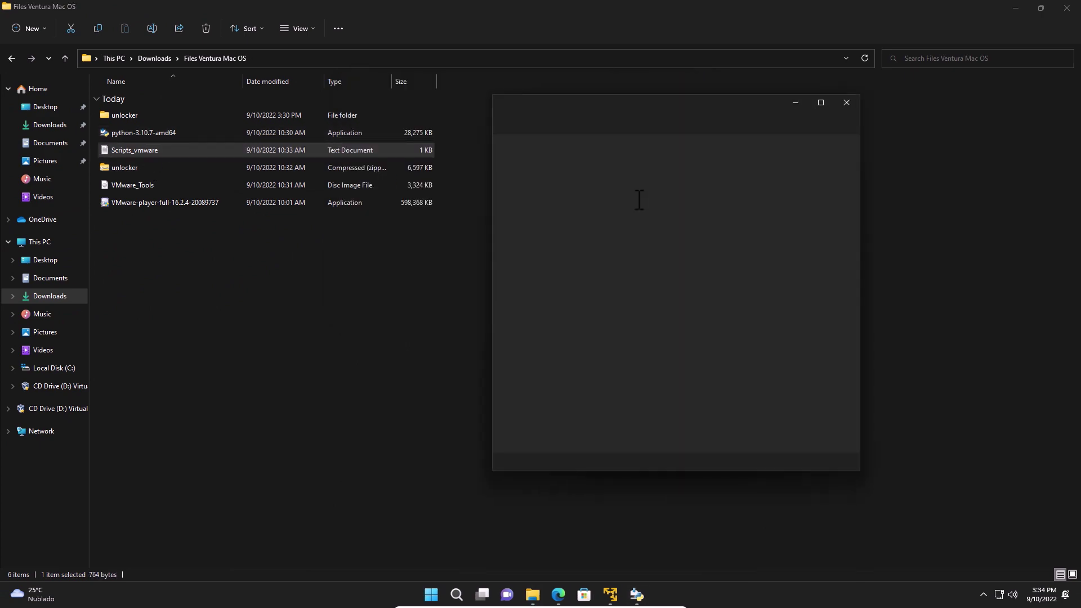
{"action": "left_click_drag", "start_coordinate": [589, 106], "coordinate": [812, 98]}
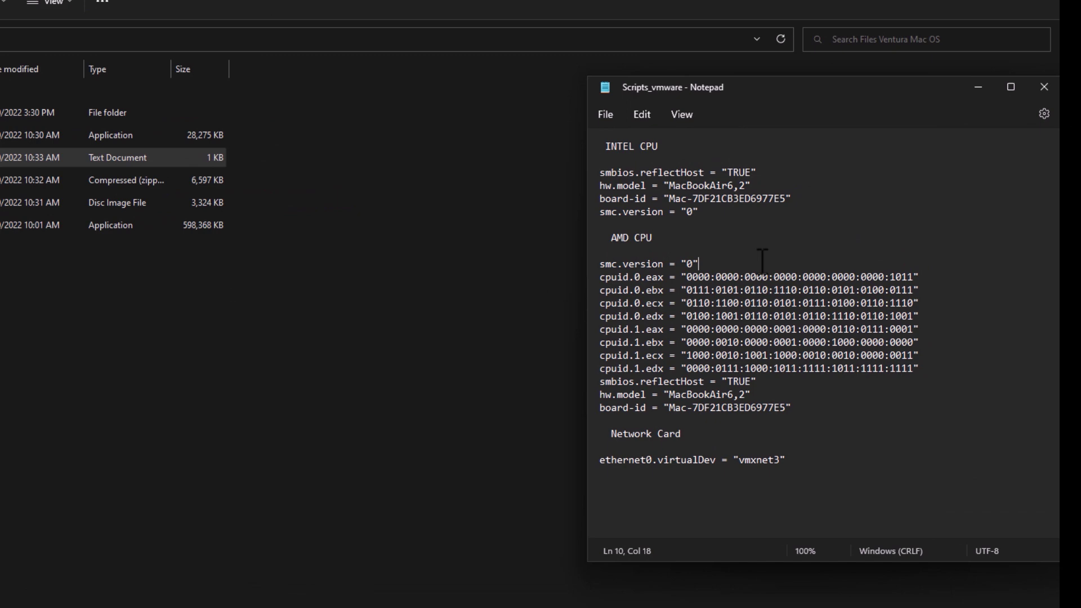
{"action": "left_click", "coordinate": [515, 292]}
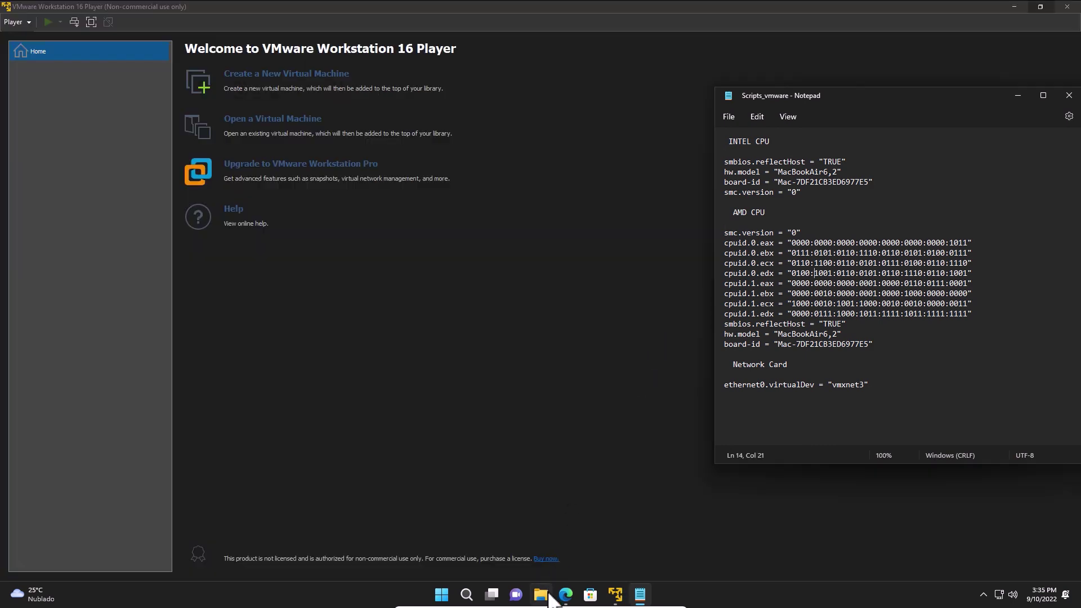
Browse to Documents > Virtual Machines > macOS 13 in File Explorer and sort its files by name
{"action": "left_click", "coordinate": [541, 594]}
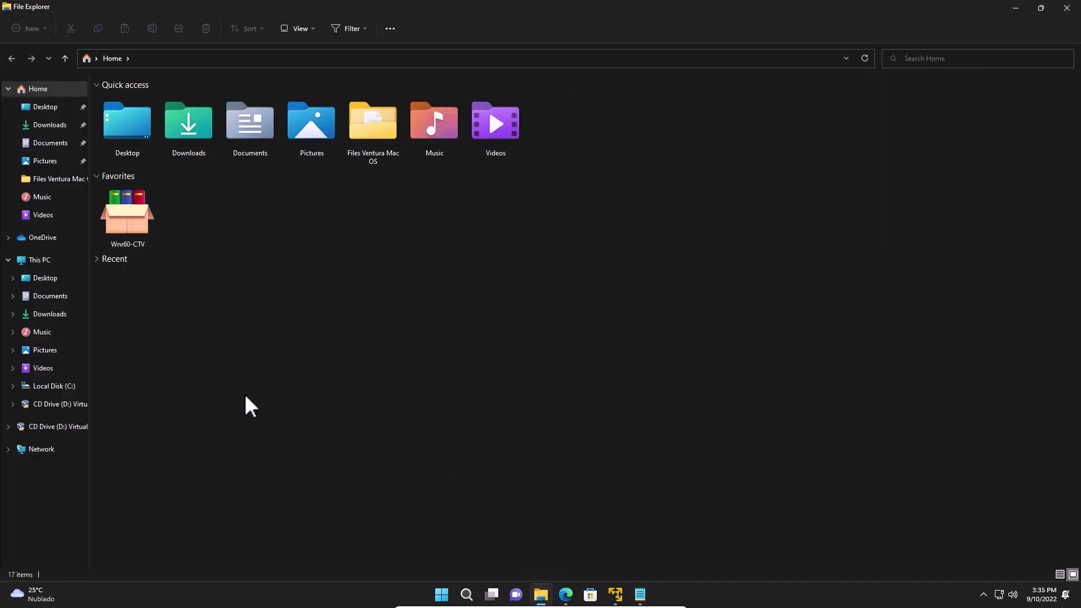
{"action": "left_click", "coordinate": [54, 297]}
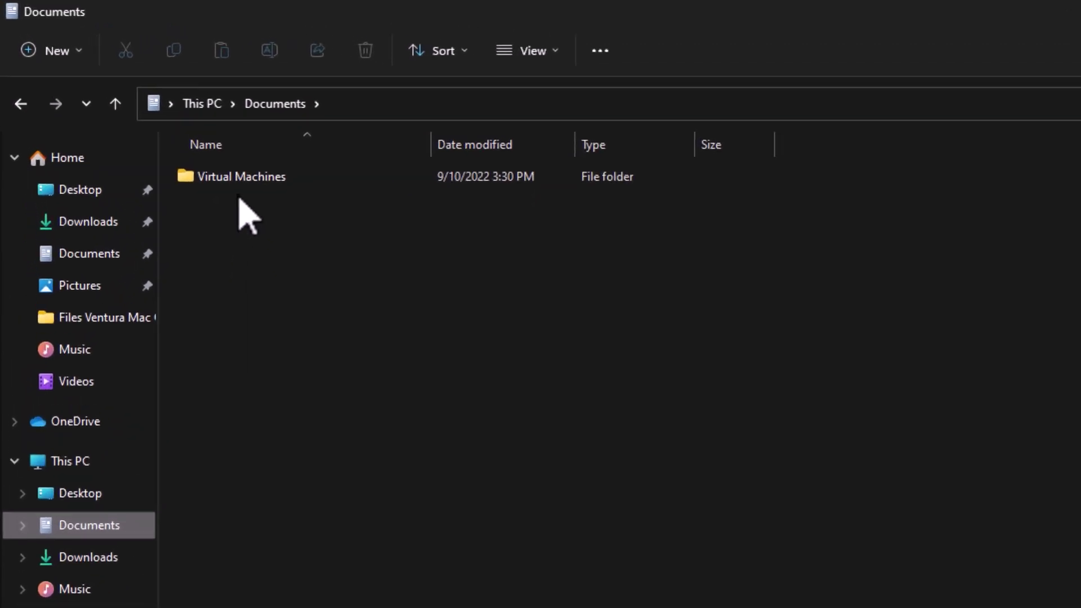
{"action": "left_click", "coordinate": [257, 183]}
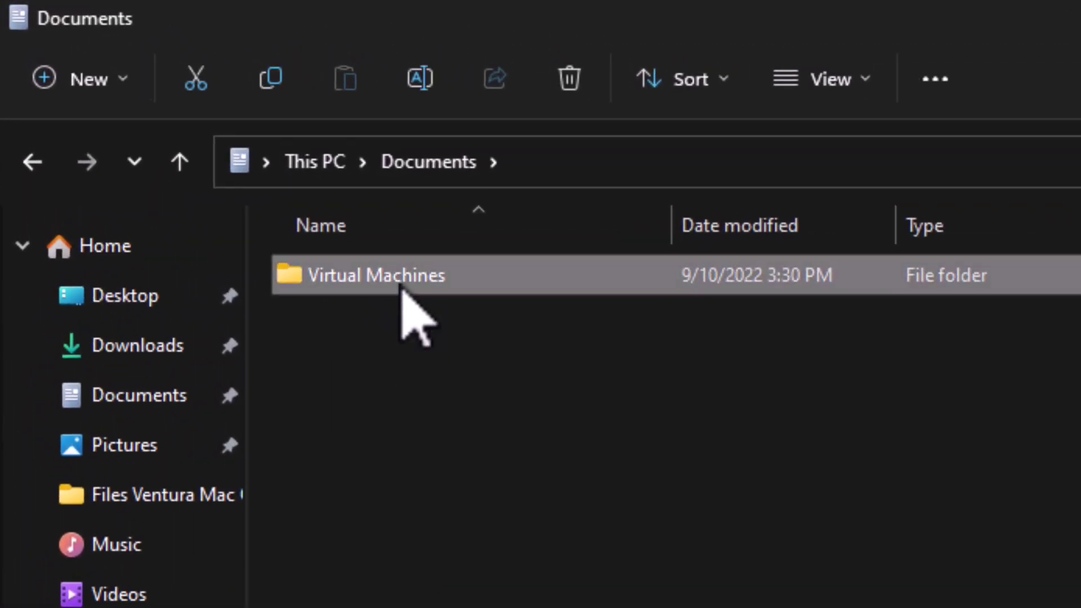
{"action": "double_click", "coordinate": [401, 285]}
{"action": "double_click", "coordinate": [390, 288]}
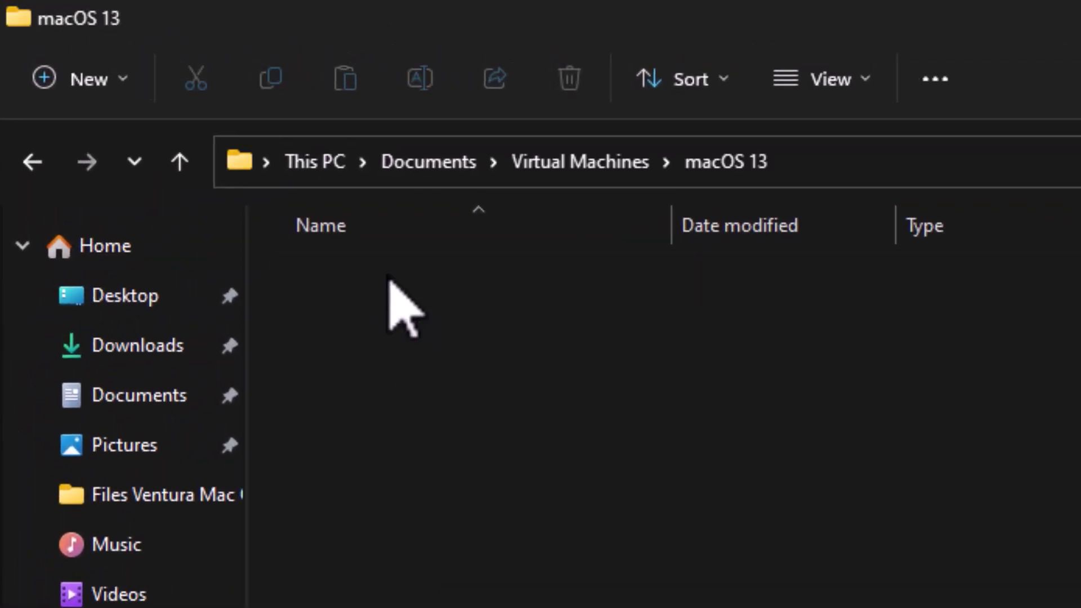
{"action": "left_click", "coordinate": [951, 227]}
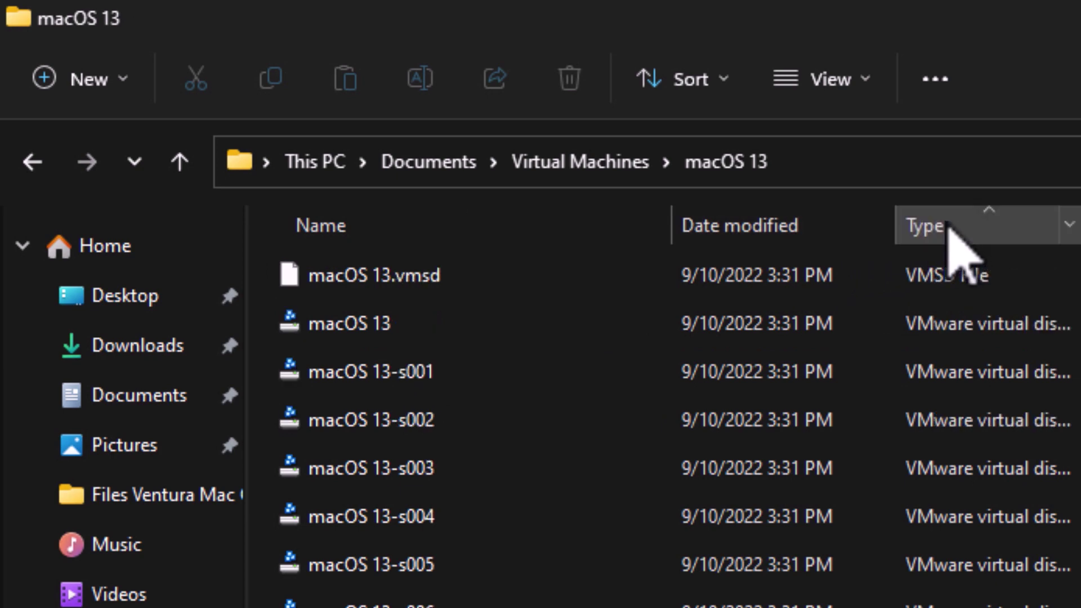
{"action": "left_click", "coordinate": [472, 236]}
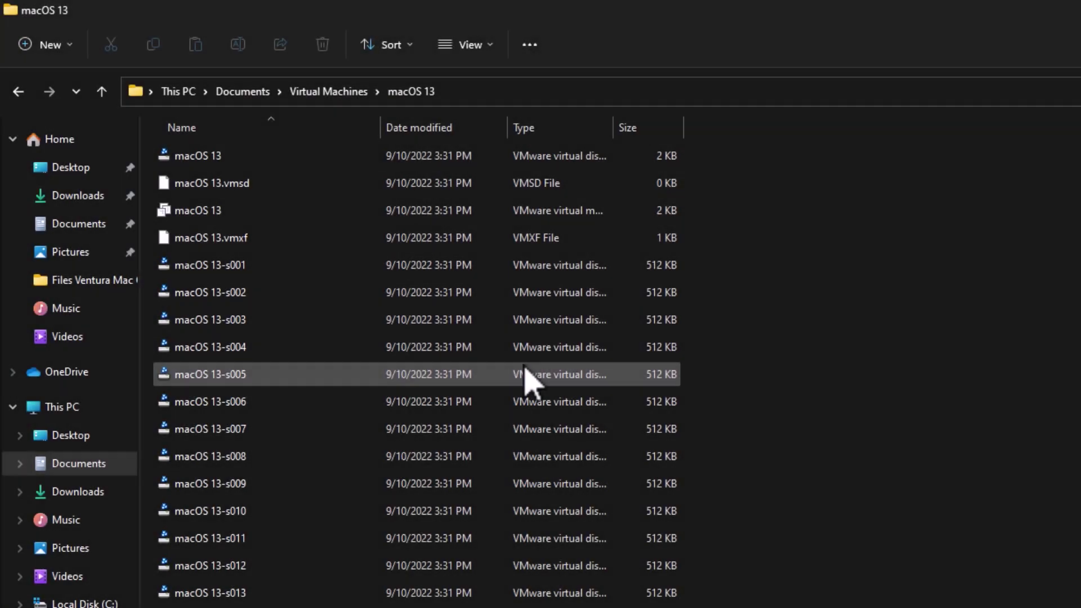
{"action": "left_click_drag", "start_coordinate": [537, 114], "coordinate": [517, 112]}
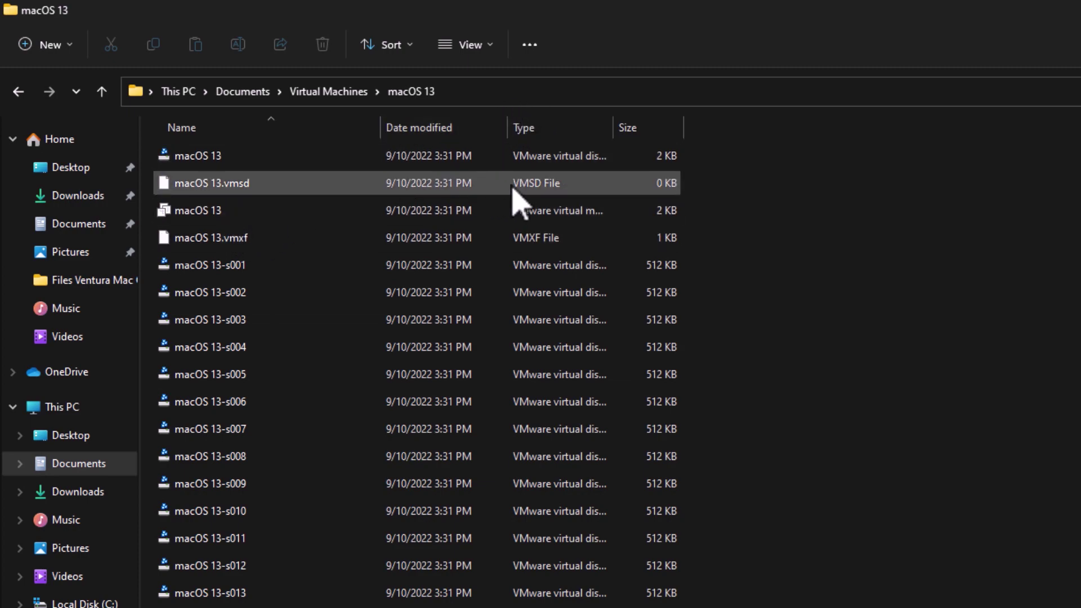
Untick 'Hide extensions for known file types' in Folder Options and apply the change
{"action": "left_click", "coordinate": [529, 45]}
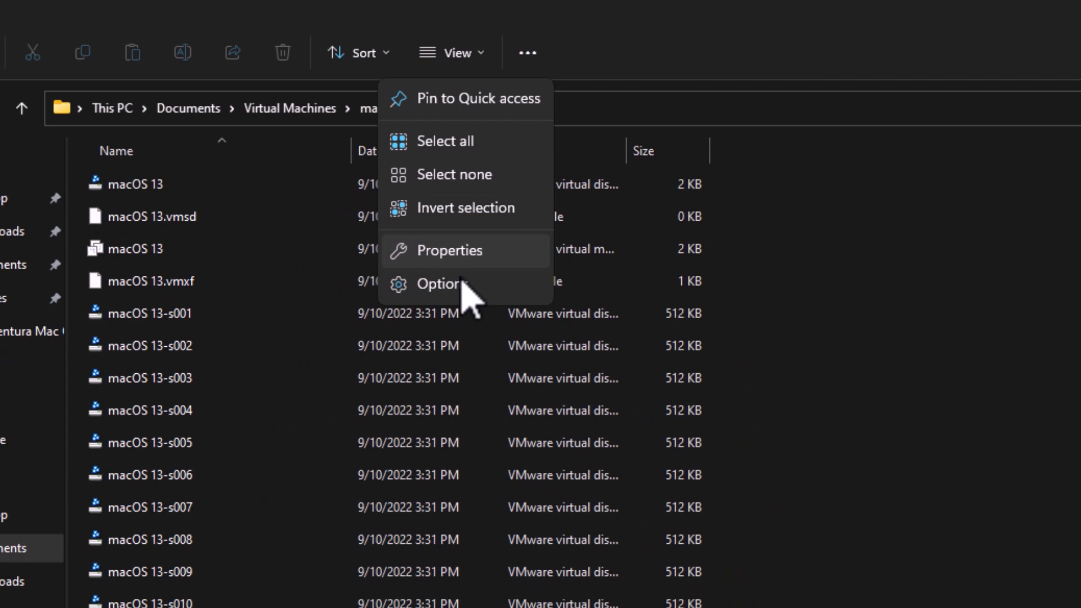
{"action": "left_click", "coordinate": [399, 413]}
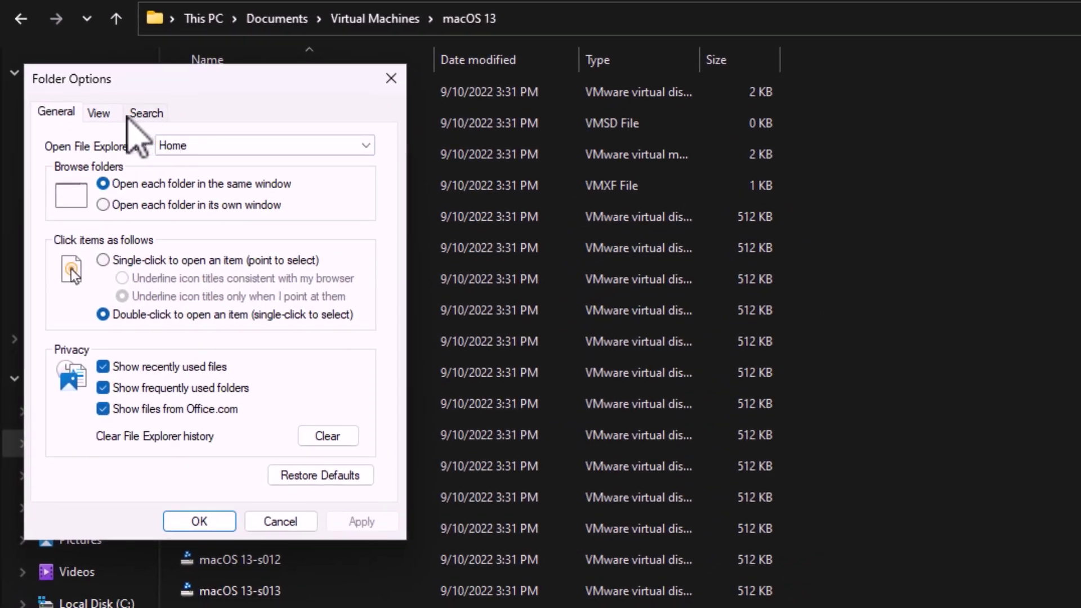
{"action": "left_click", "coordinate": [123, 114]}
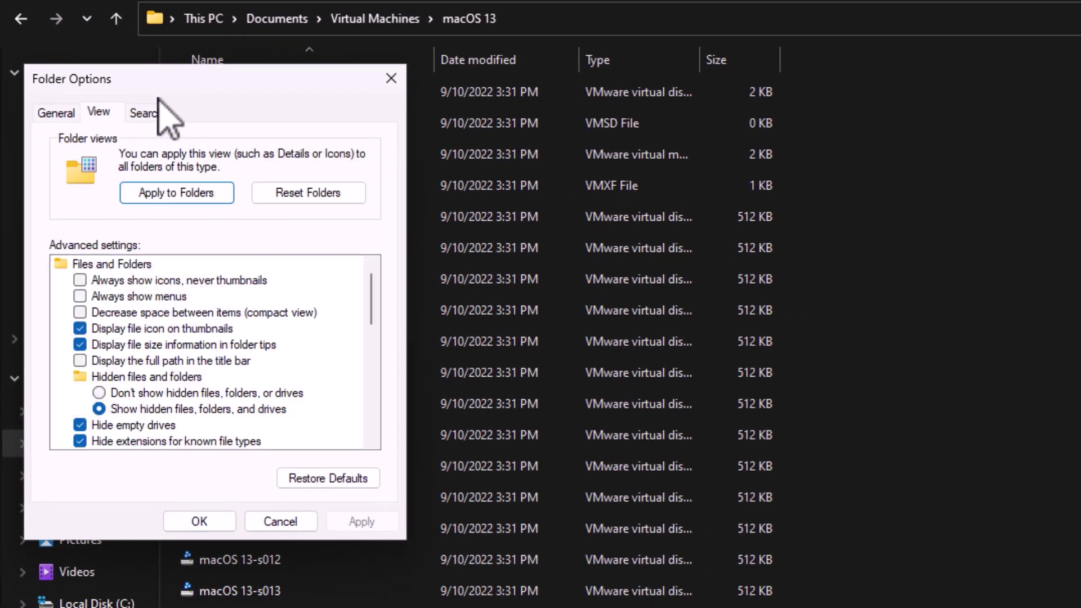
{"action": "left_click_drag", "start_coordinate": [374, 297], "coordinate": [374, 342]}
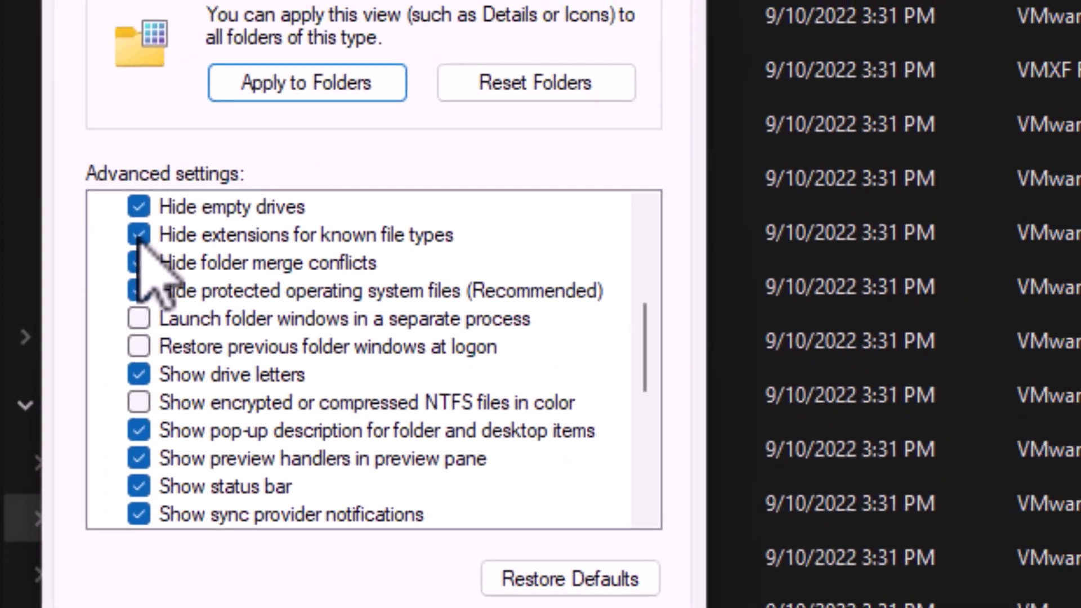
{"action": "left_click", "coordinate": [184, 249]}
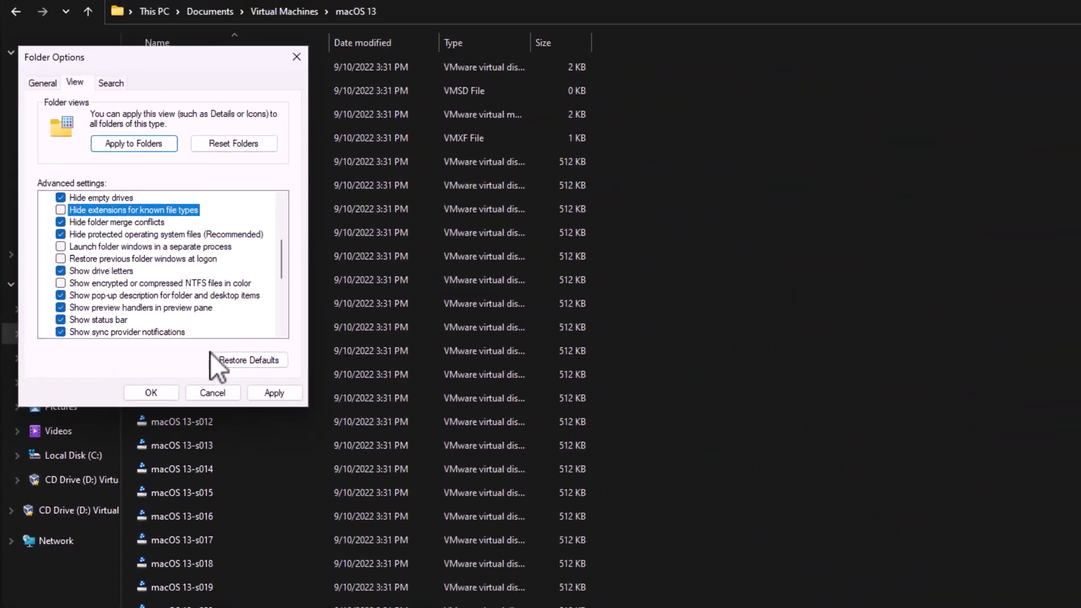
{"action": "left_click", "coordinate": [423, 502]}
{"action": "left_click_drag", "start_coordinate": [121, 93], "coordinate": [817, 138]}
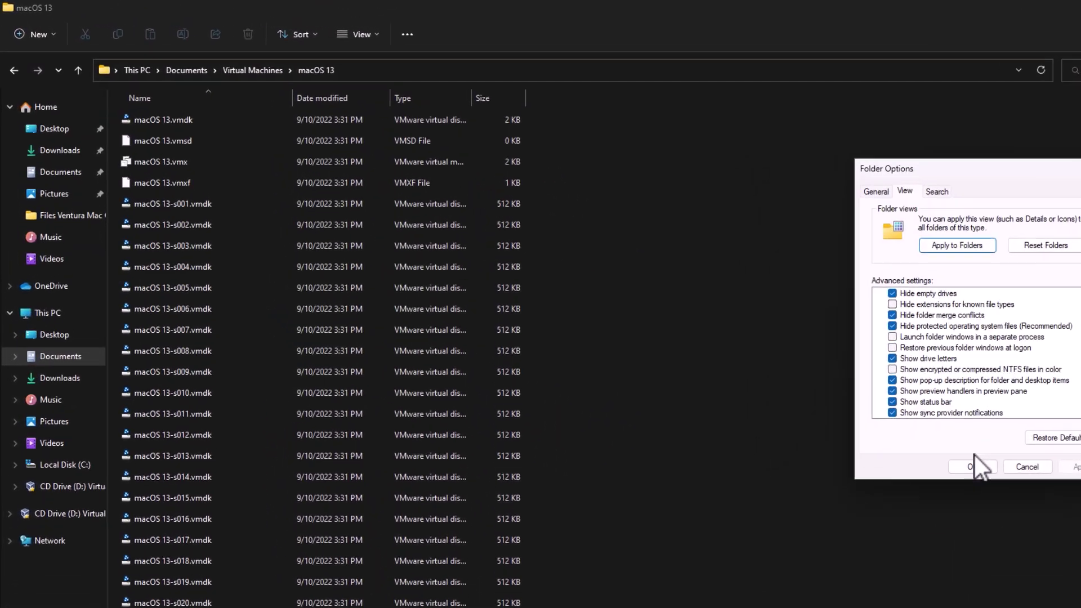
{"action": "left_click", "coordinate": [973, 466]}
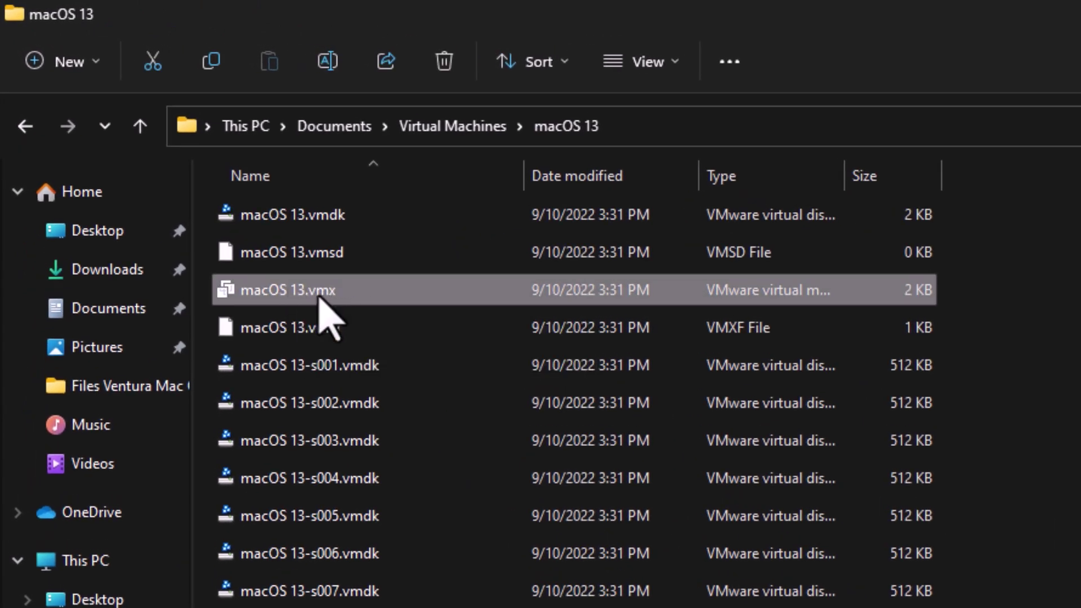
Open macOS 13.vmx in Notepad and scroll to the end of the file
{"action": "right_click", "coordinate": [321, 298]}
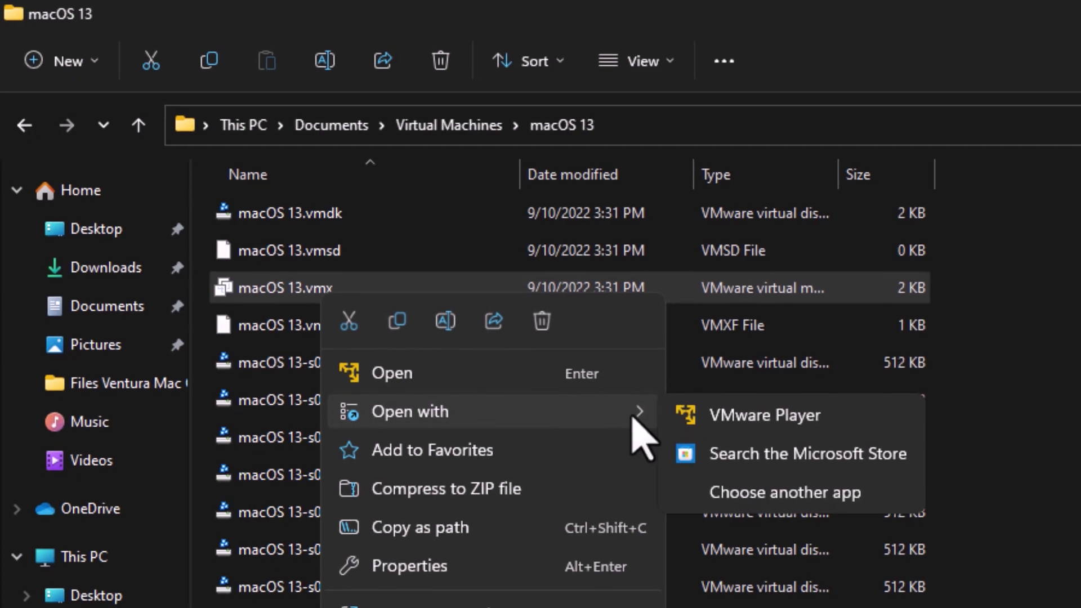
{"action": "left_click", "coordinate": [783, 496]}
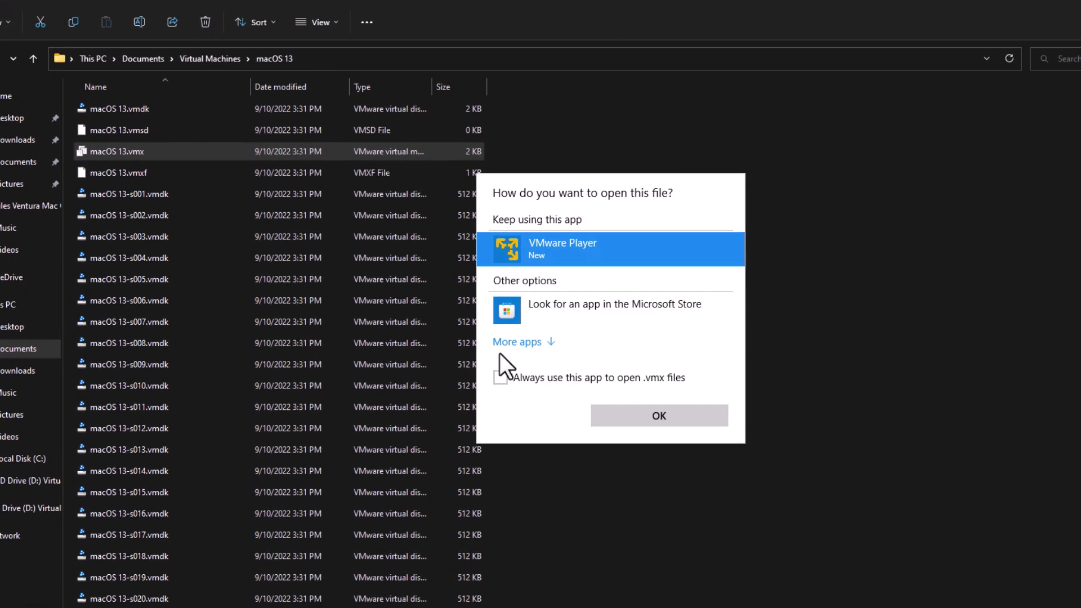
{"action": "left_click", "coordinate": [512, 341]}
{"action": "left_click", "coordinate": [568, 343]}
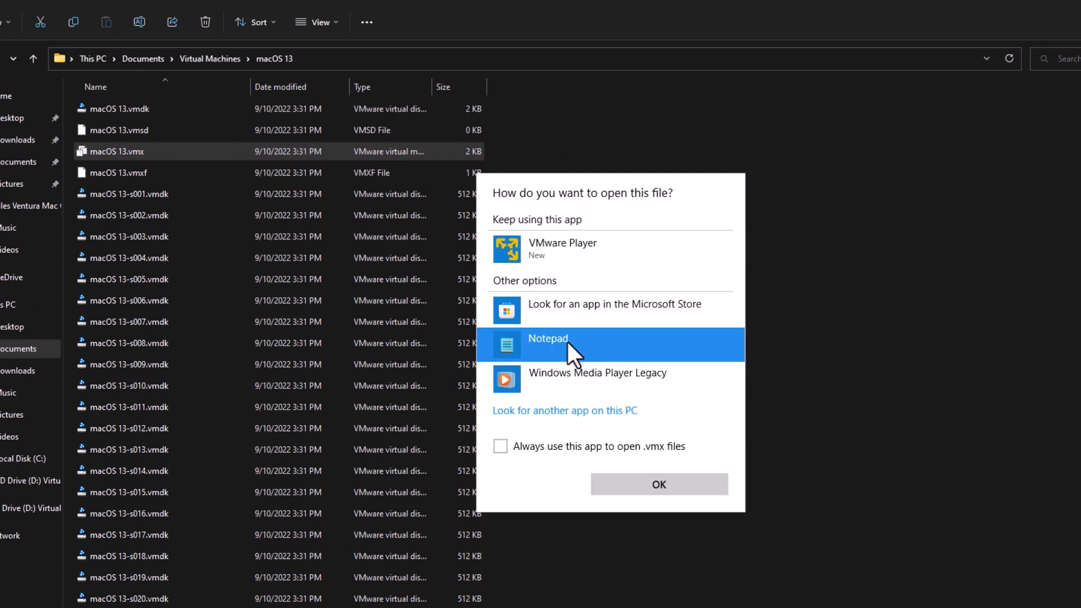
{"action": "double_click", "coordinate": [552, 342]}
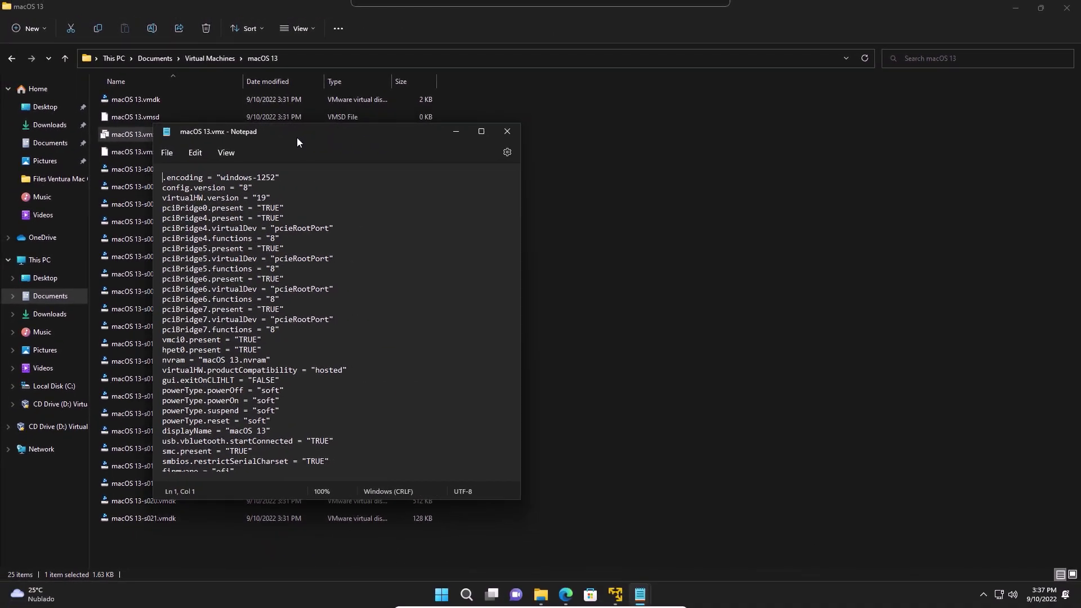
{"action": "left_click_drag", "start_coordinate": [297, 142], "coordinate": [269, 145]}
{"action": "scroll", "coordinate": [389, 479], "scroll_direction": "down", "scroll_amount": 10}
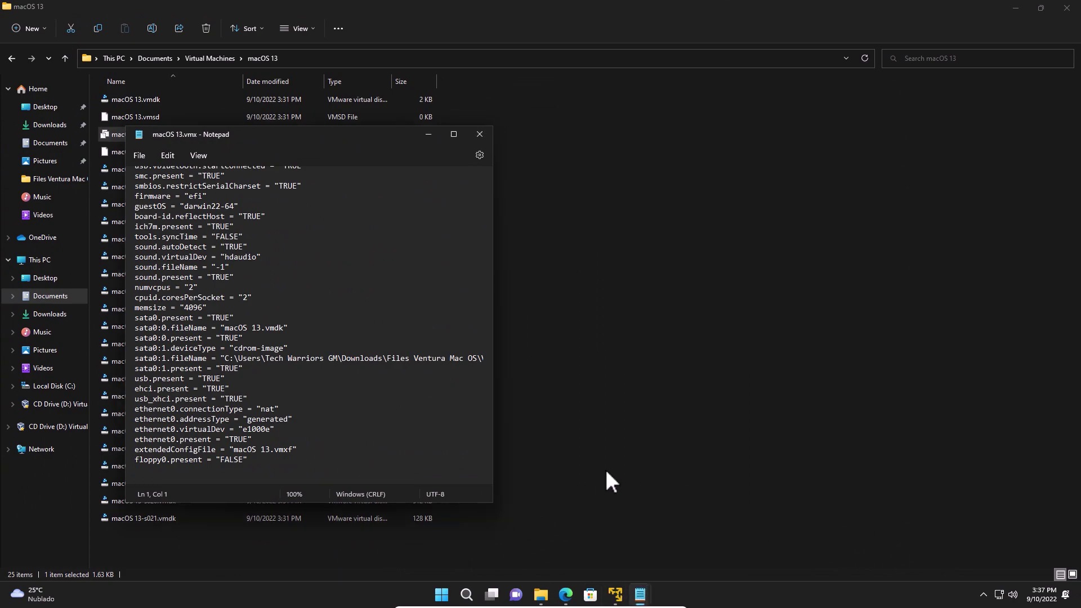
Copy the four INTEL CPU lines from Scripts_vmware and paste them at the end of macOS 13.vmx
{"action": "left_click", "coordinate": [656, 493]}
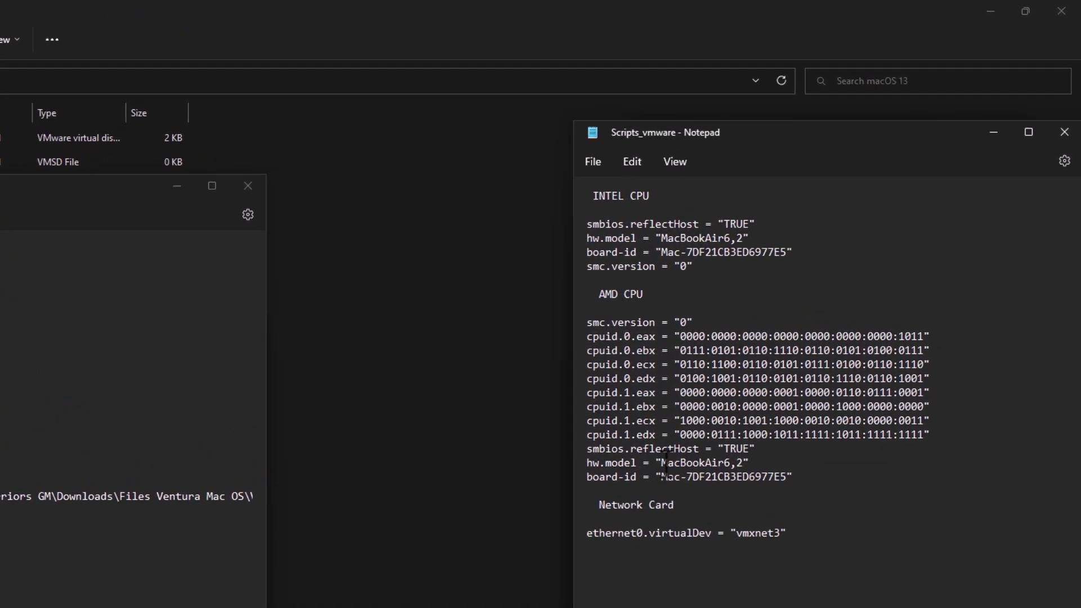
{"action": "left_click_drag", "start_coordinate": [601, 334], "coordinate": [462, 279]}
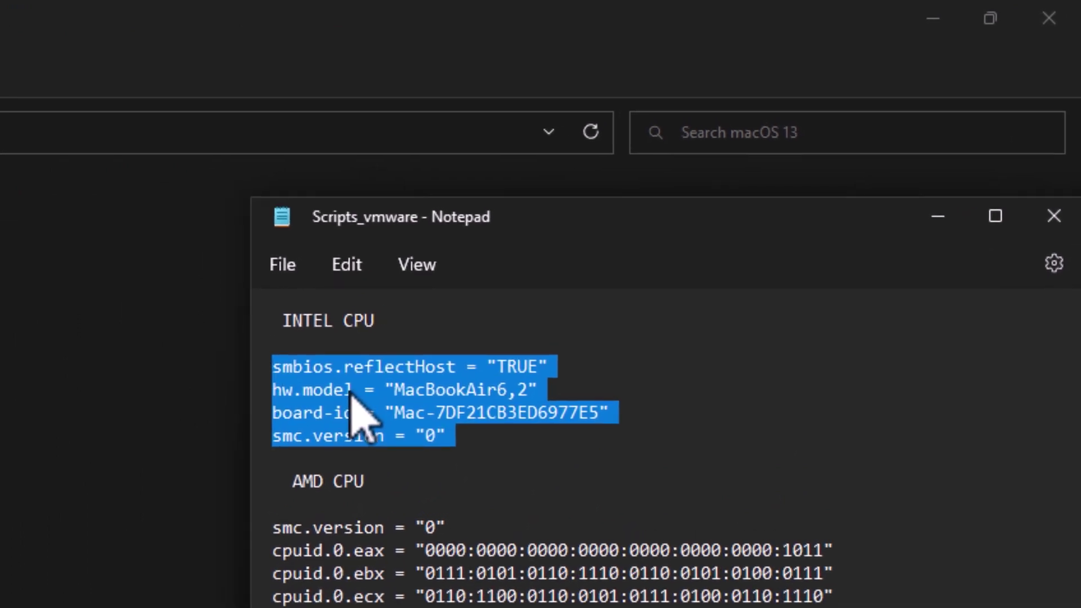
{"action": "right_click", "coordinate": [523, 299]}
{"action": "left_click", "coordinate": [474, 498]}
{"action": "left_click", "coordinate": [535, 336]}
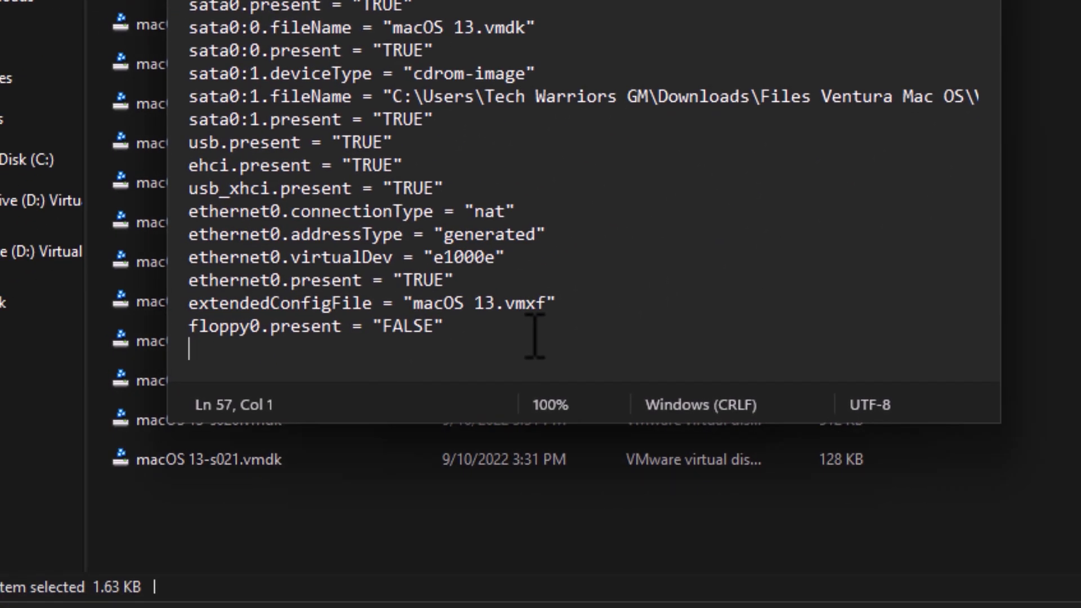
{"action": "key", "text": "ctrl+v"}
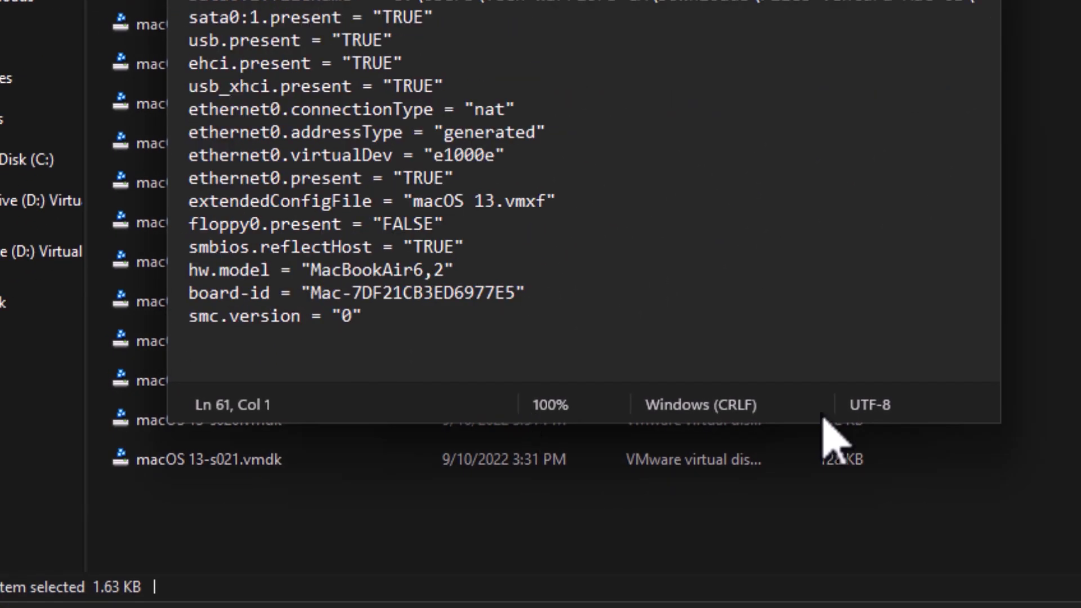
{"action": "scroll", "coordinate": [760, 188], "scroll_direction": "up", "scroll_amount": 10}
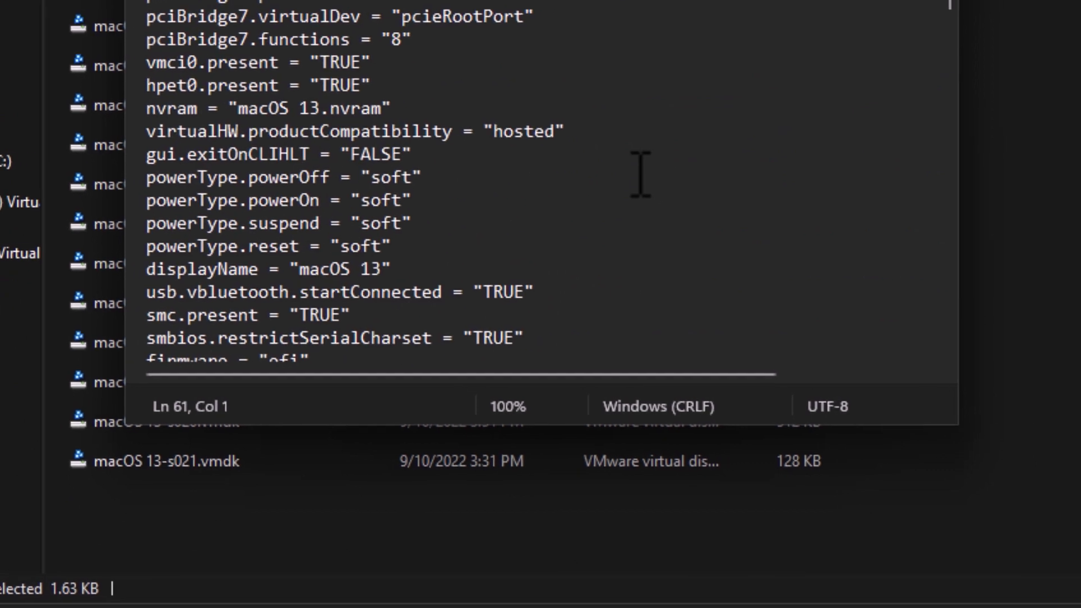
{"action": "scroll", "coordinate": [641, 175], "scroll_direction": "down", "scroll_amount": 10}
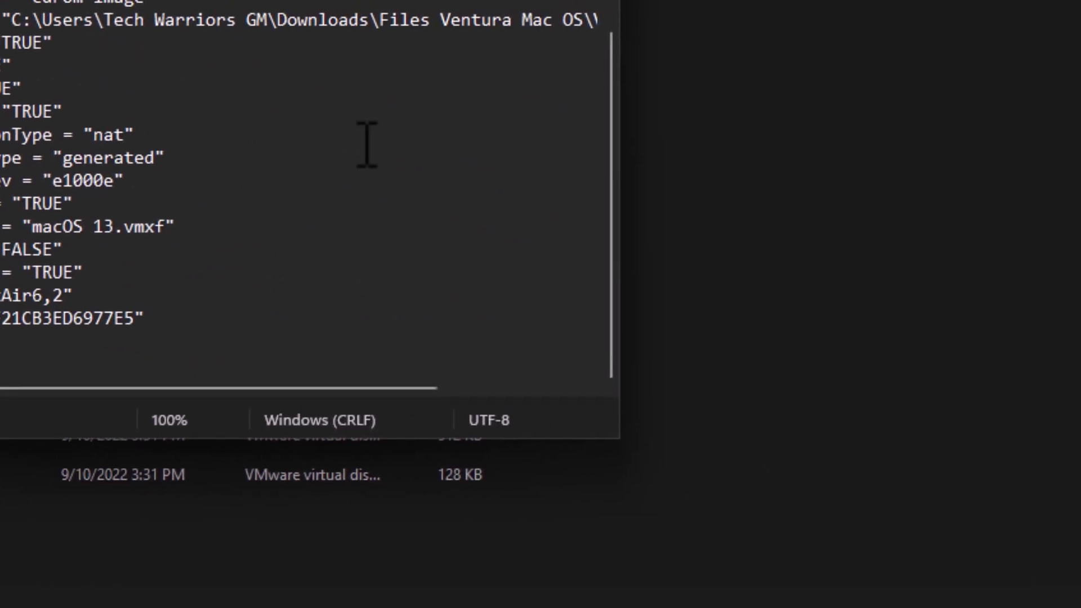
Replace the ethernet0.virtualDev "e1000e" line with the vmxnet3 network card line
{"action": "triple_click", "coordinate": [874, 195]}
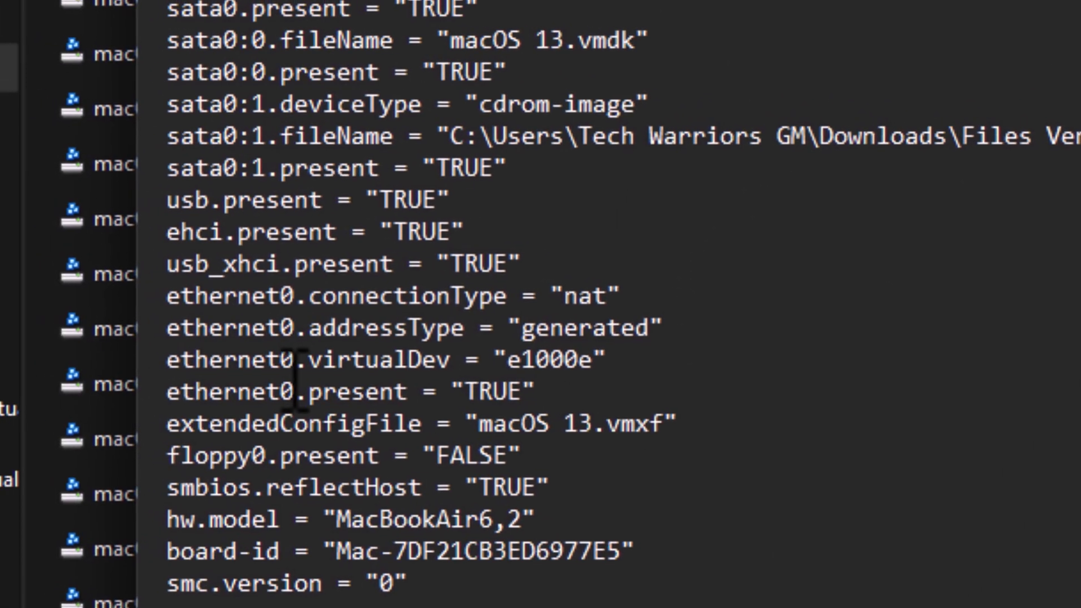
{"action": "left_click_drag", "start_coordinate": [181, 360], "coordinate": [496, 360]}
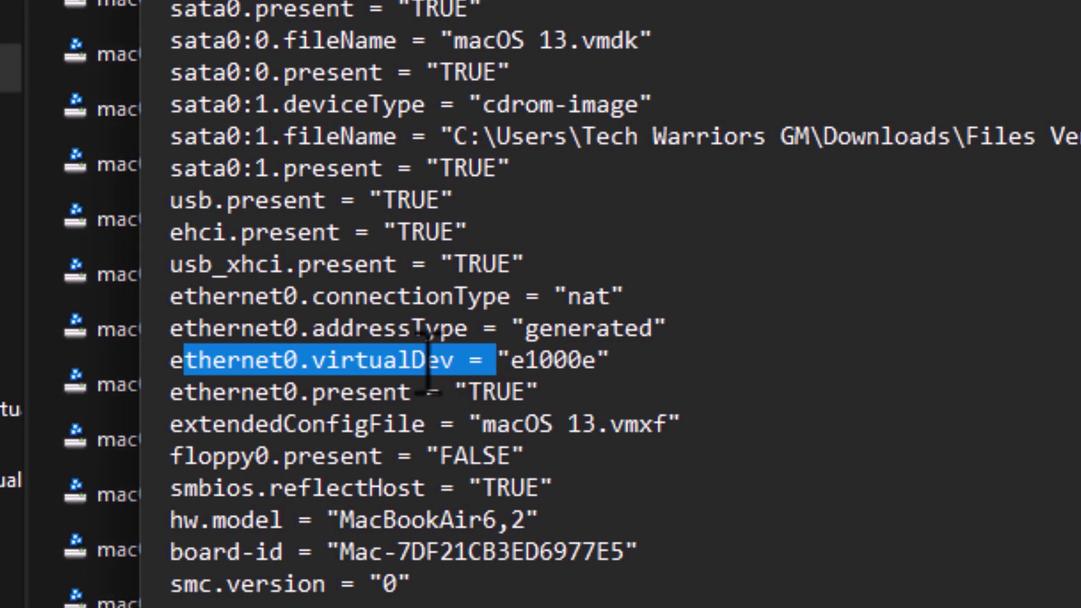
{"action": "left_click_drag", "start_coordinate": [625, 361], "coordinate": [169, 360]}
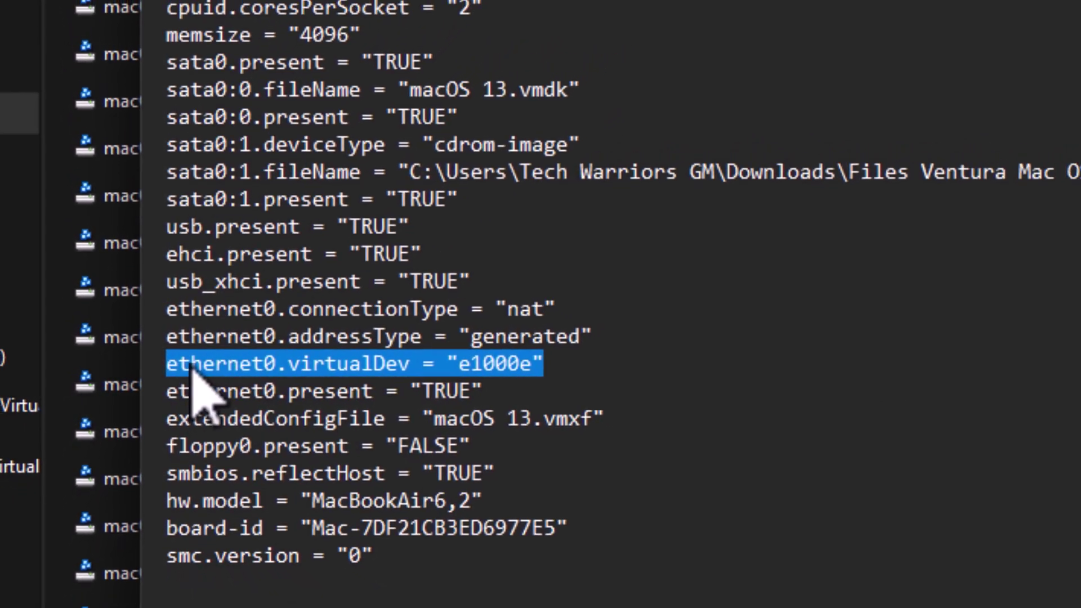
{"action": "right_click", "coordinate": [185, 360]}
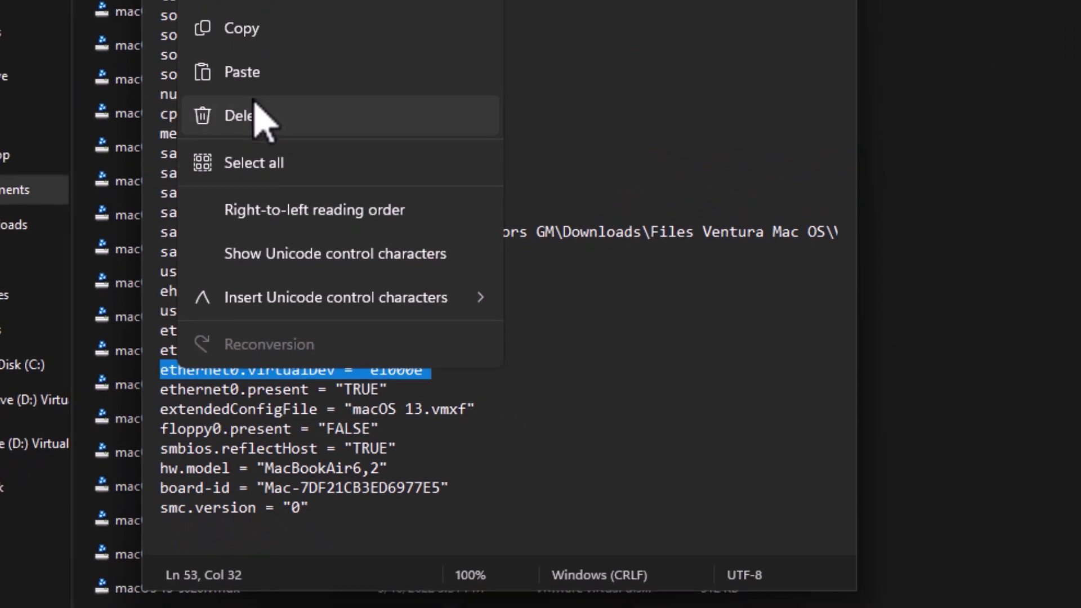
{"action": "left_click", "coordinate": [244, 72]}
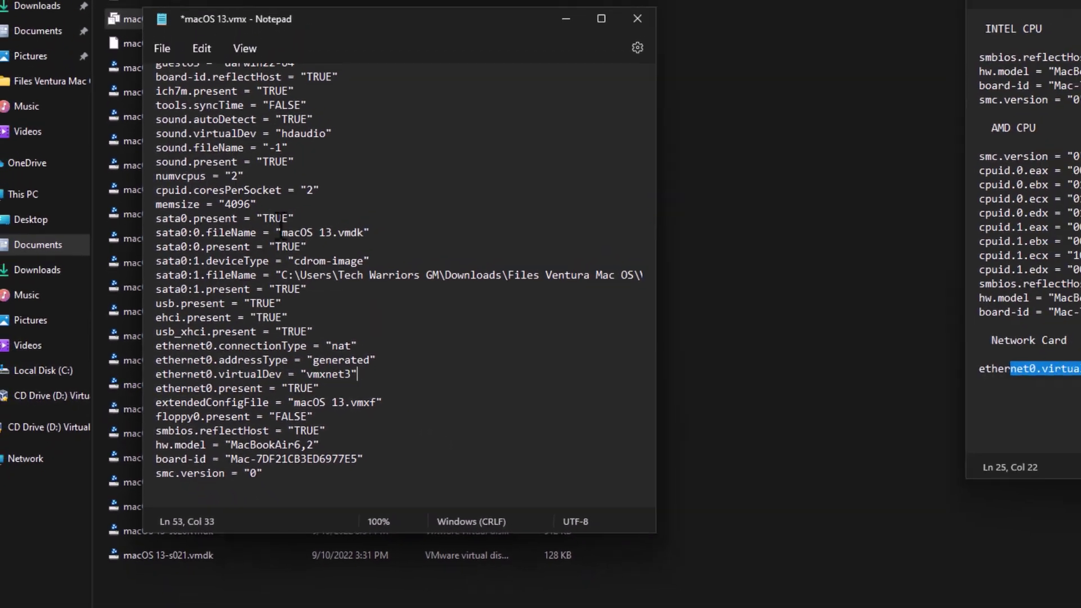
Save macOS 13.vmx and close Notepad
{"action": "left_click", "coordinate": [160, 84]}
{"action": "left_click", "coordinate": [173, 177]}
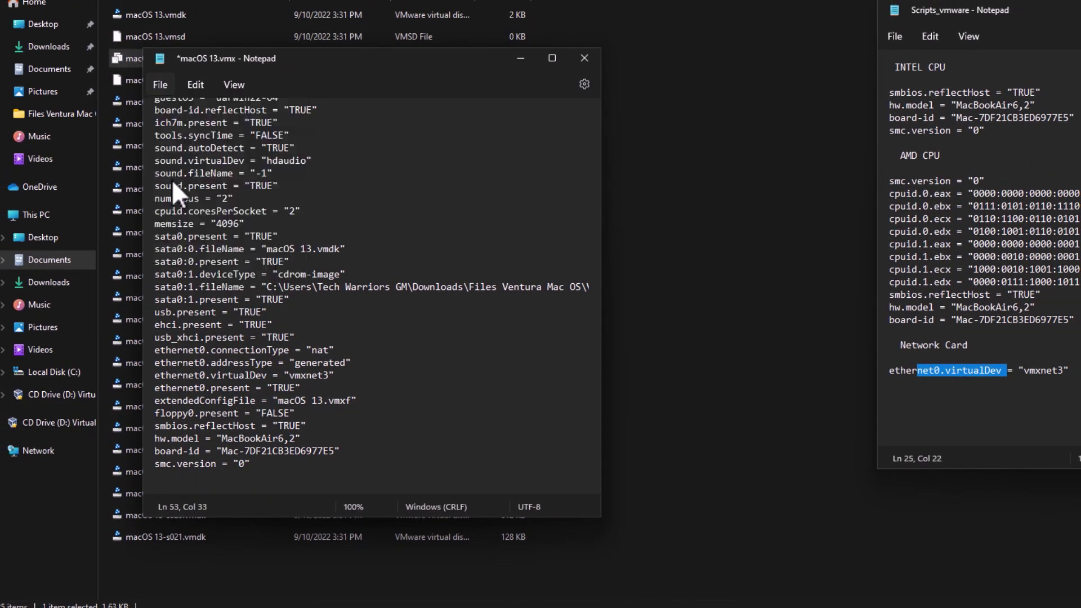
{"action": "left_click", "coordinate": [388, 211]}
{"action": "left_click", "coordinate": [594, 64]}
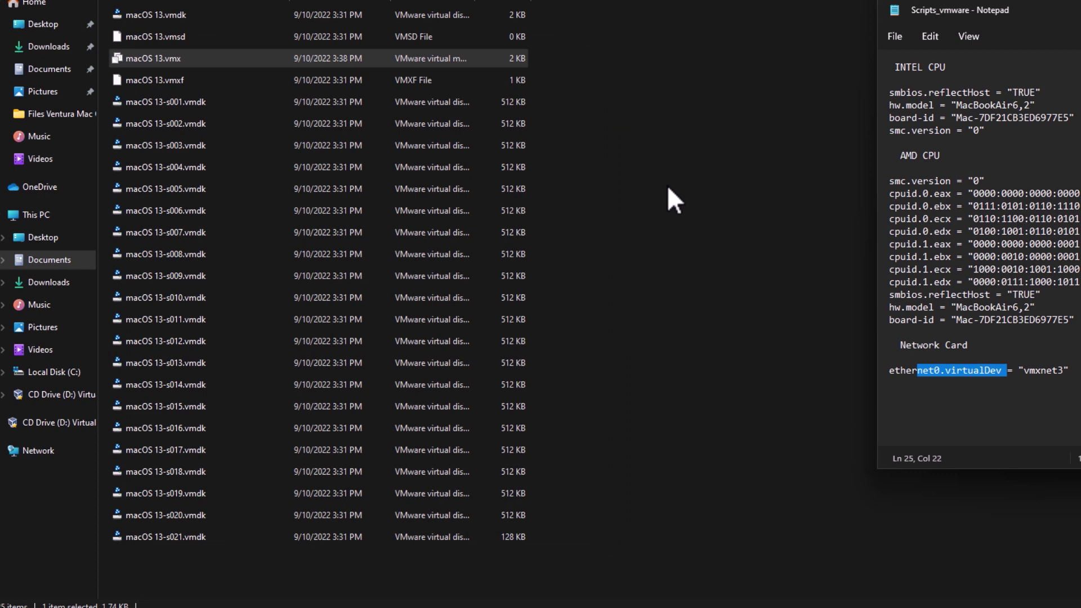
Start a Typical new virtual machine installing from the macOS Ventura 13 ISO image
{"action": "left_click", "coordinate": [673, 192]}
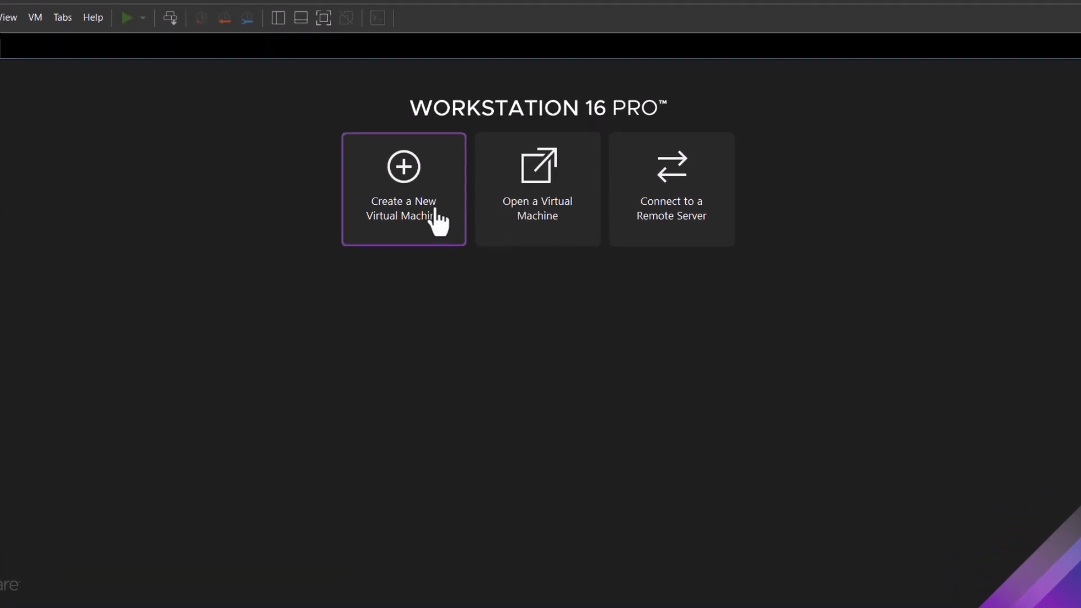
{"action": "left_click", "coordinate": [451, 196]}
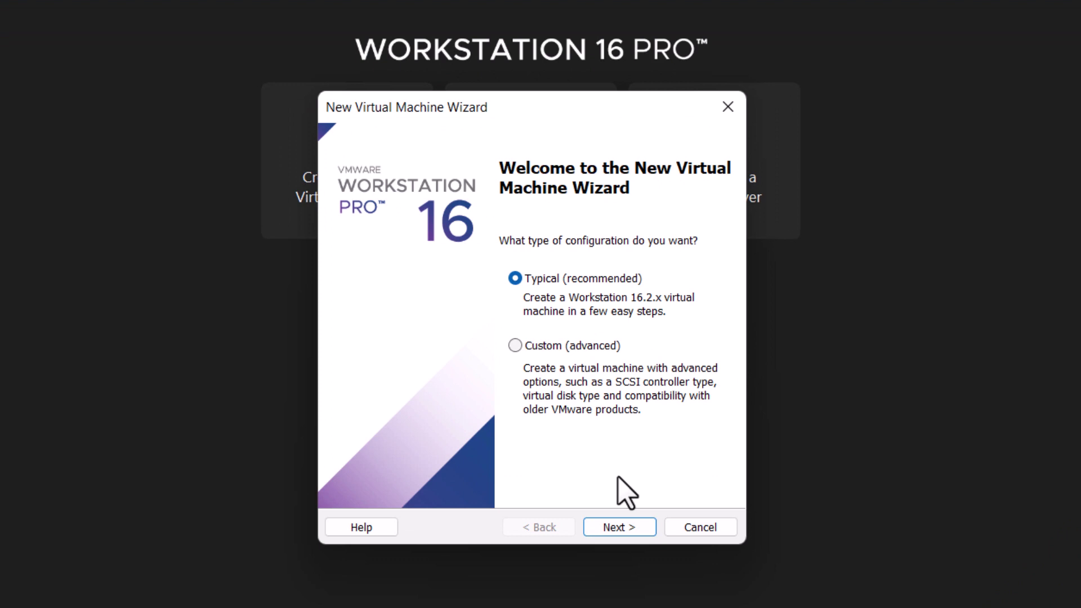
{"action": "left_click", "coordinate": [629, 550]}
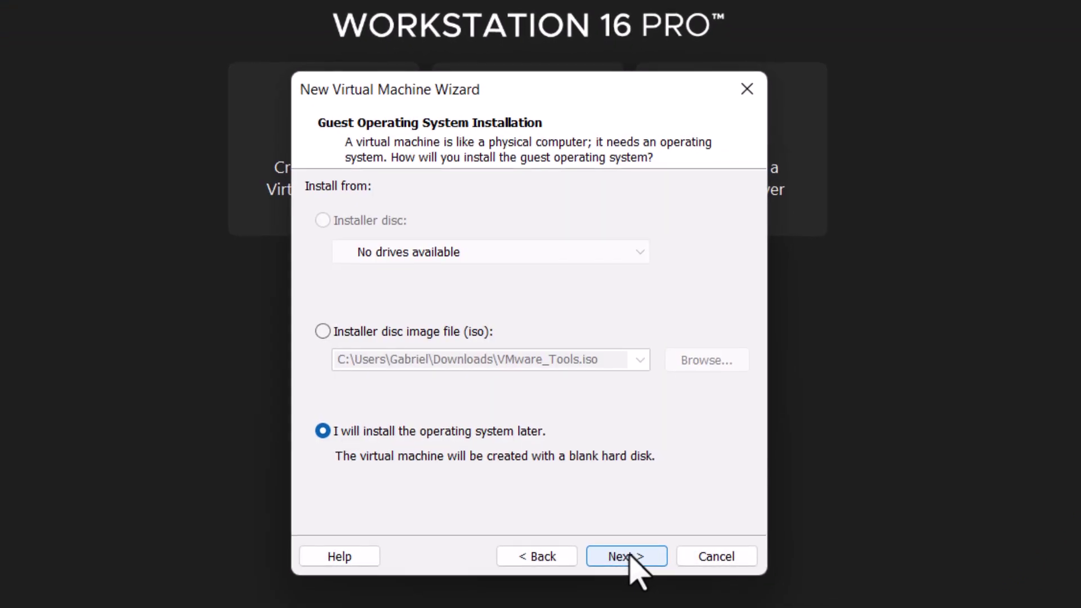
{"action": "left_click", "coordinate": [451, 332]}
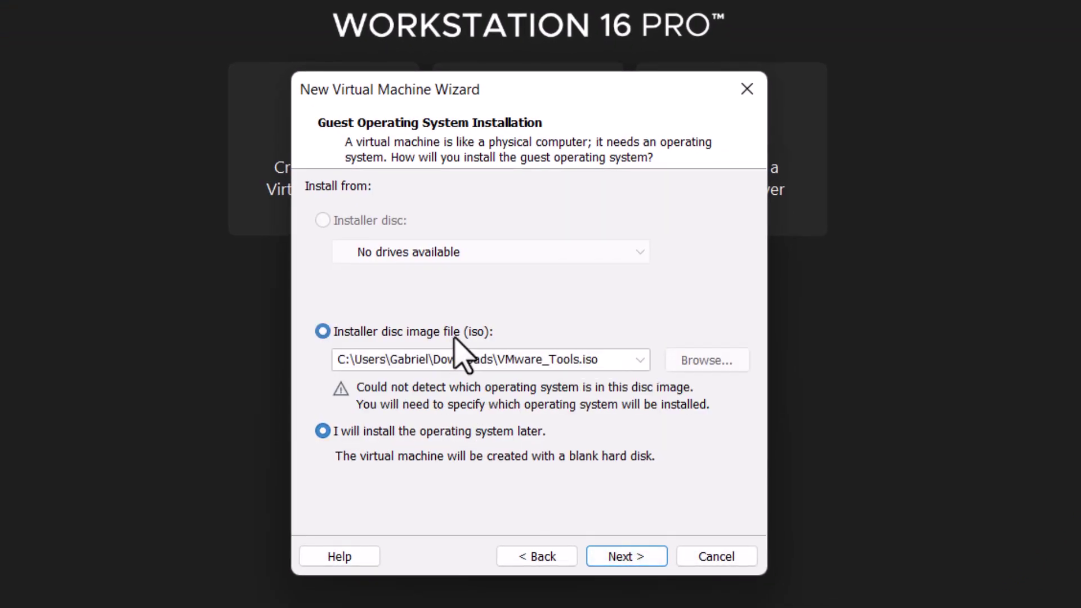
{"action": "left_click", "coordinate": [684, 356]}
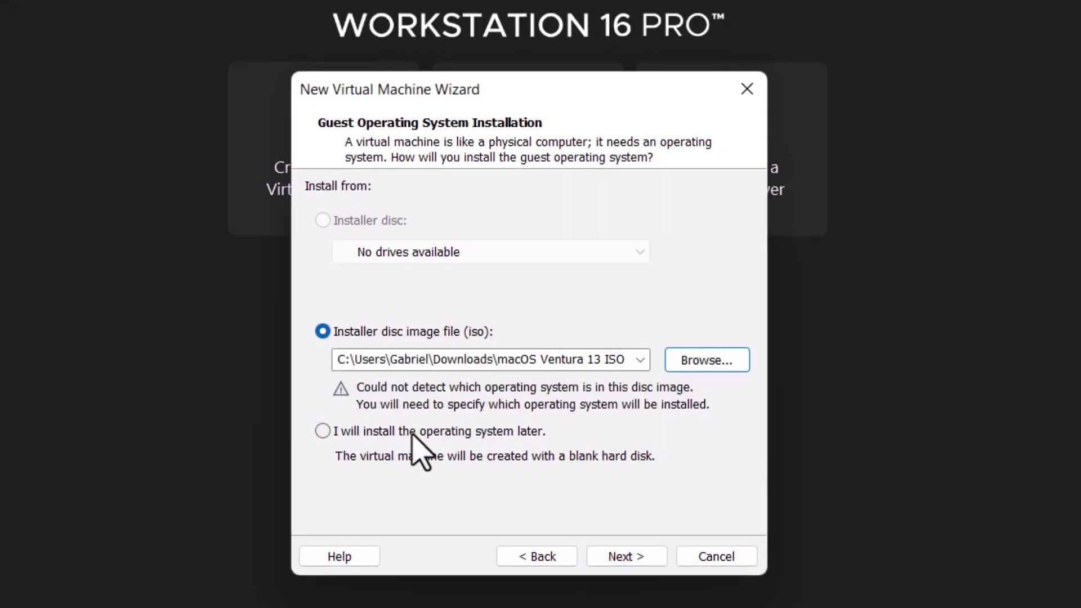
{"action": "left_click", "coordinate": [626, 557]}
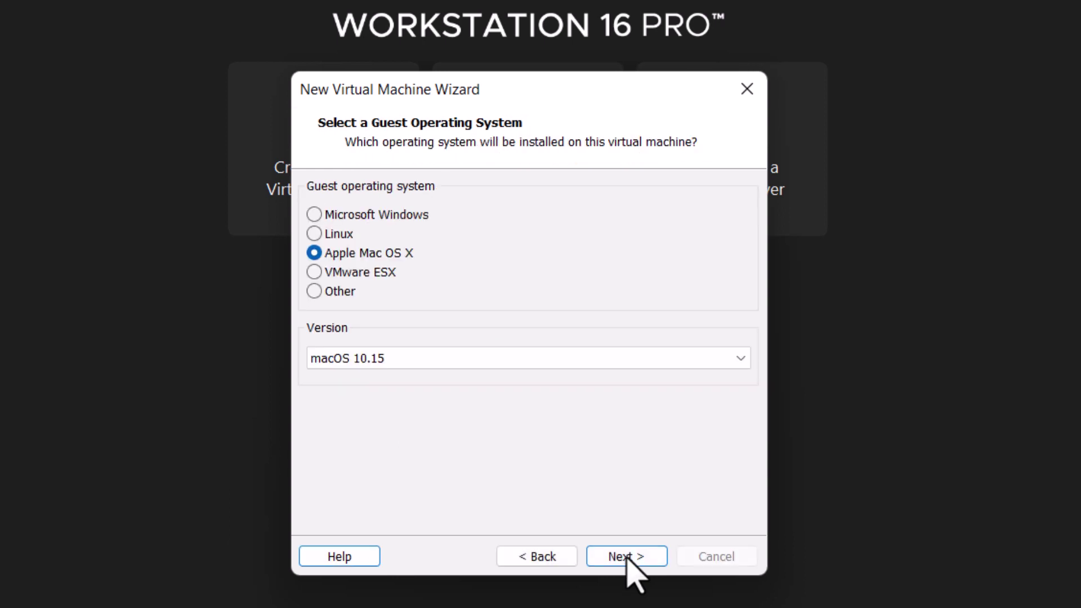
Select macOS 13 as guest OS, store it in F:\MacOSVentura, and accept an 80 GB split disk
{"action": "left_click", "coordinate": [383, 359]}
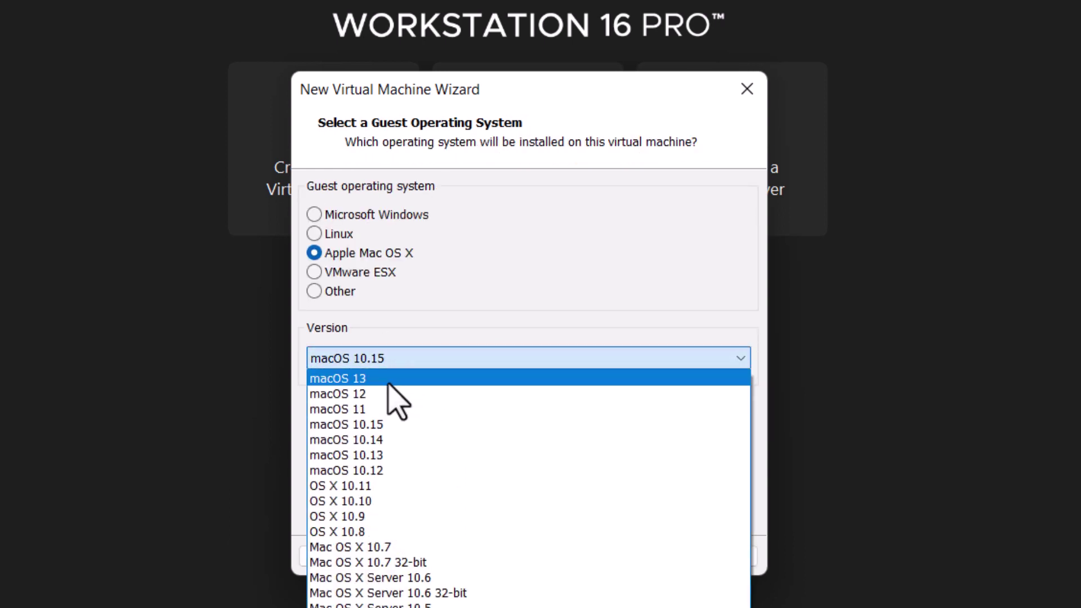
{"action": "left_click", "coordinate": [387, 383]}
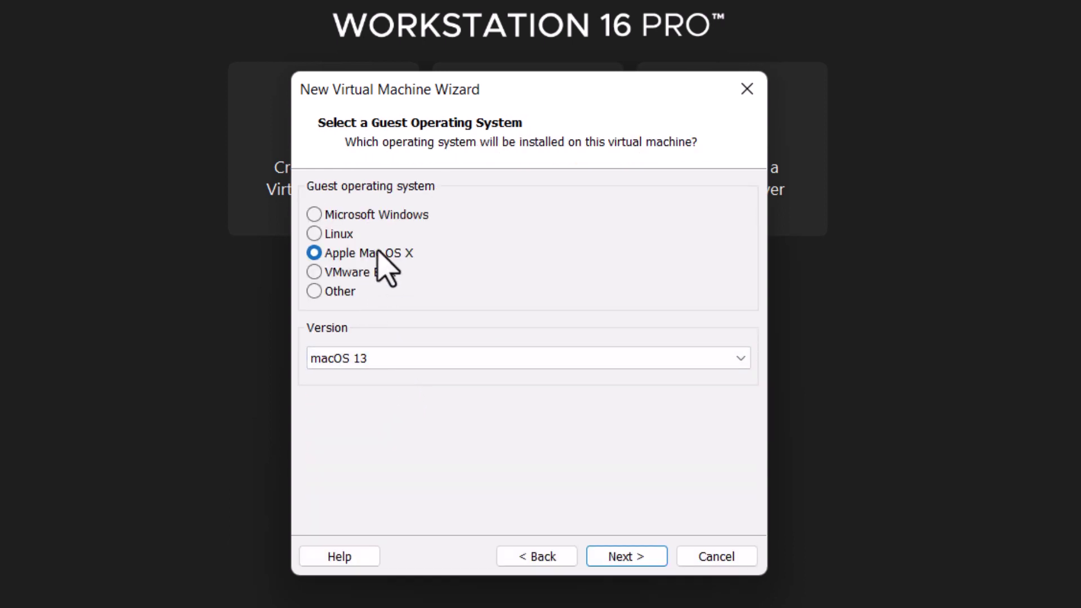
{"action": "left_click", "coordinate": [622, 556]}
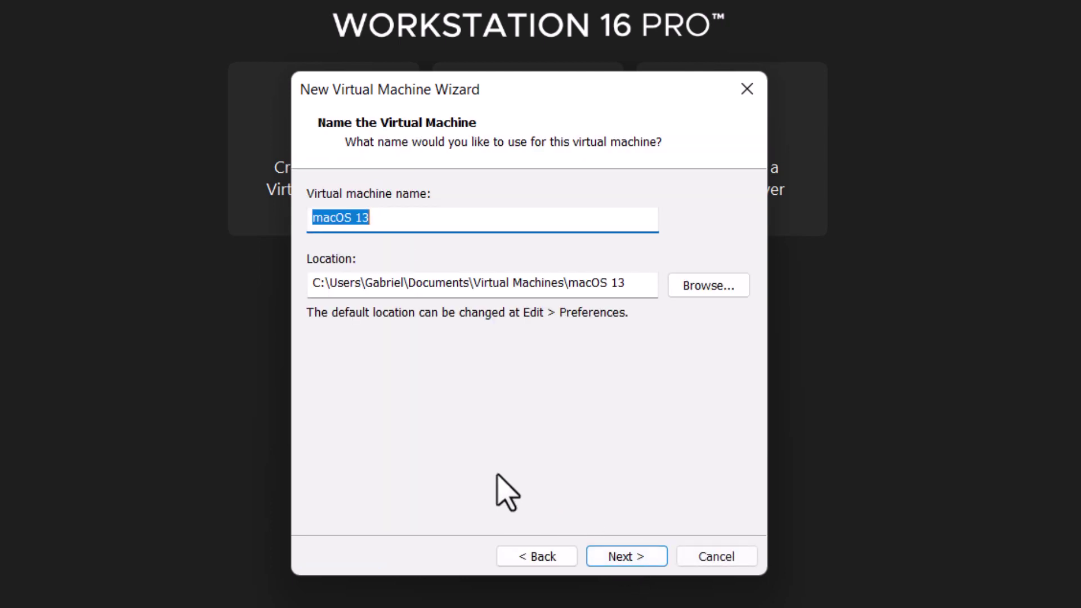
{"action": "key", "text": "alt+r"}
{"action": "scroll", "coordinate": [454, 332], "scroll_direction": "down", "scroll_amount": 2}
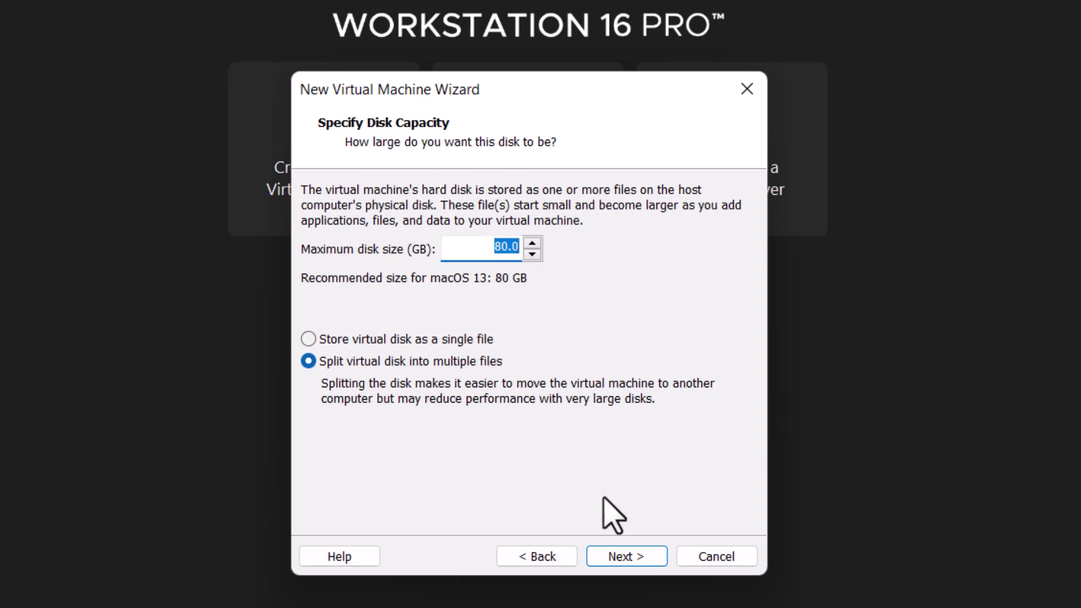
{"action": "left_click", "coordinate": [636, 561]}
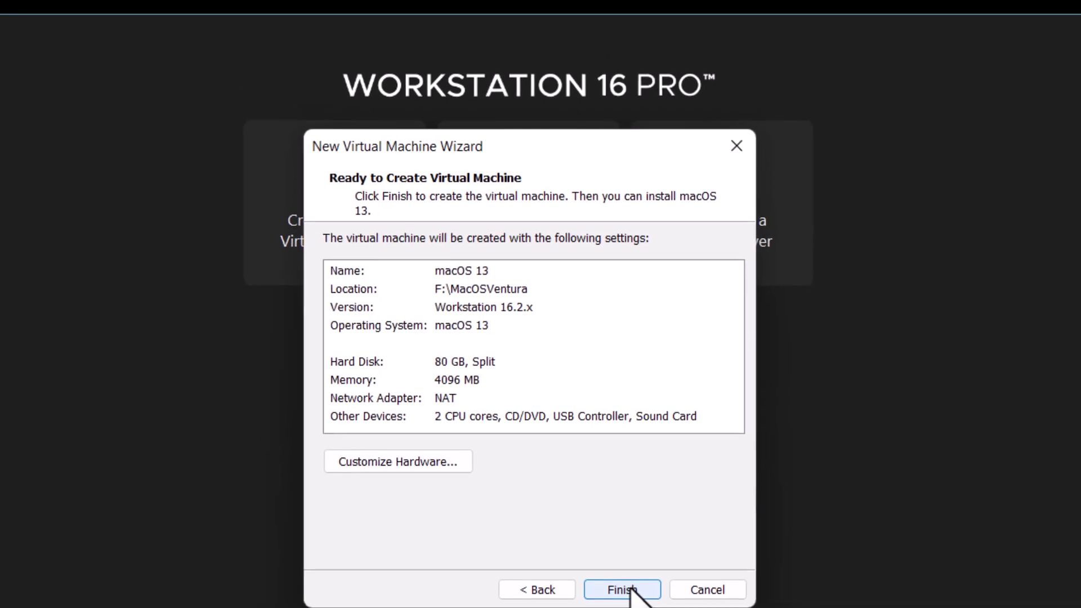
Review Processors, CD/DVD, Network Adapter, USB, Sound Card and Display in Customize Hardware, then finish the VM
{"action": "left_click", "coordinate": [403, 489]}
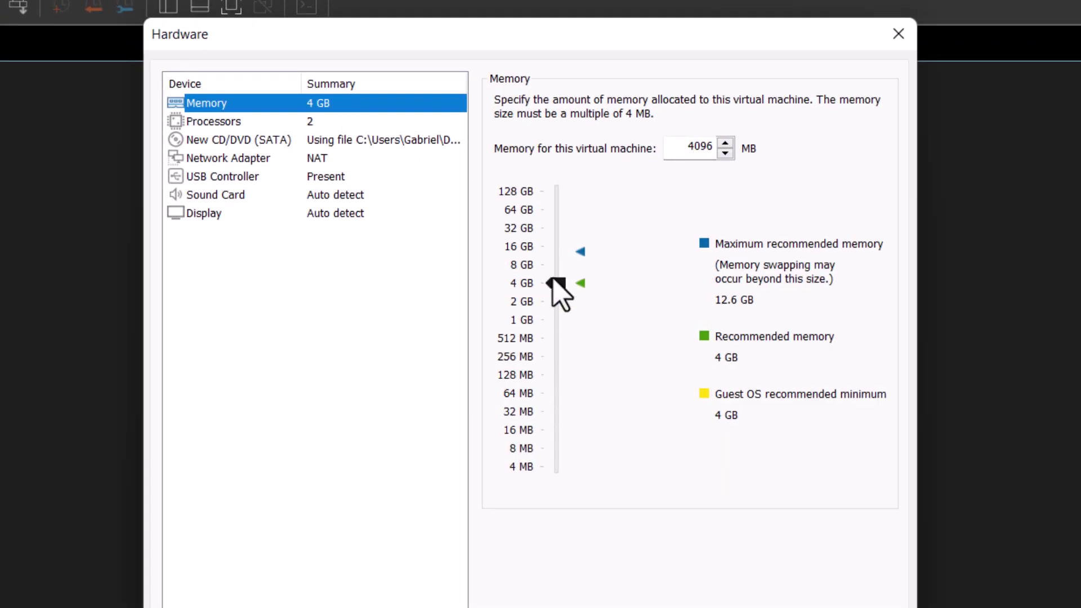
{"action": "left_click", "coordinate": [333, 120]}
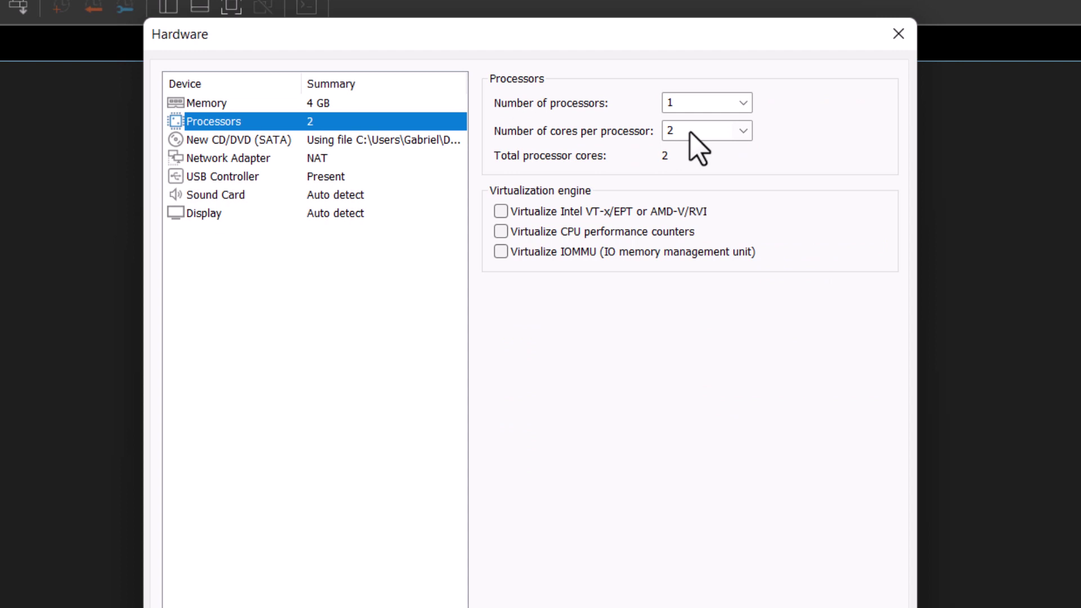
{"action": "left_click", "coordinate": [366, 142]}
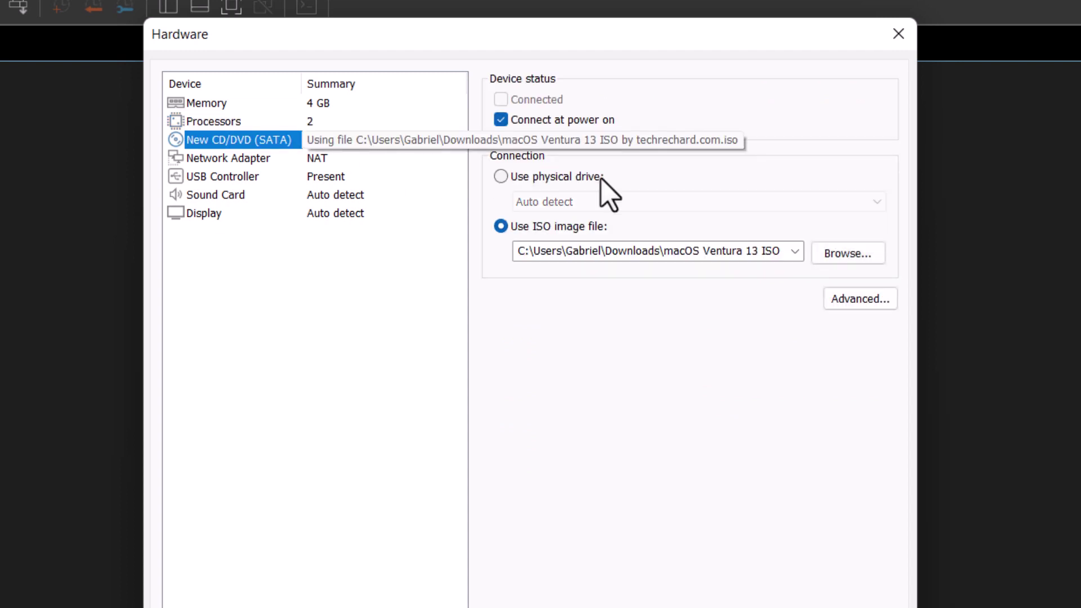
{"action": "left_click", "coordinate": [383, 160]}
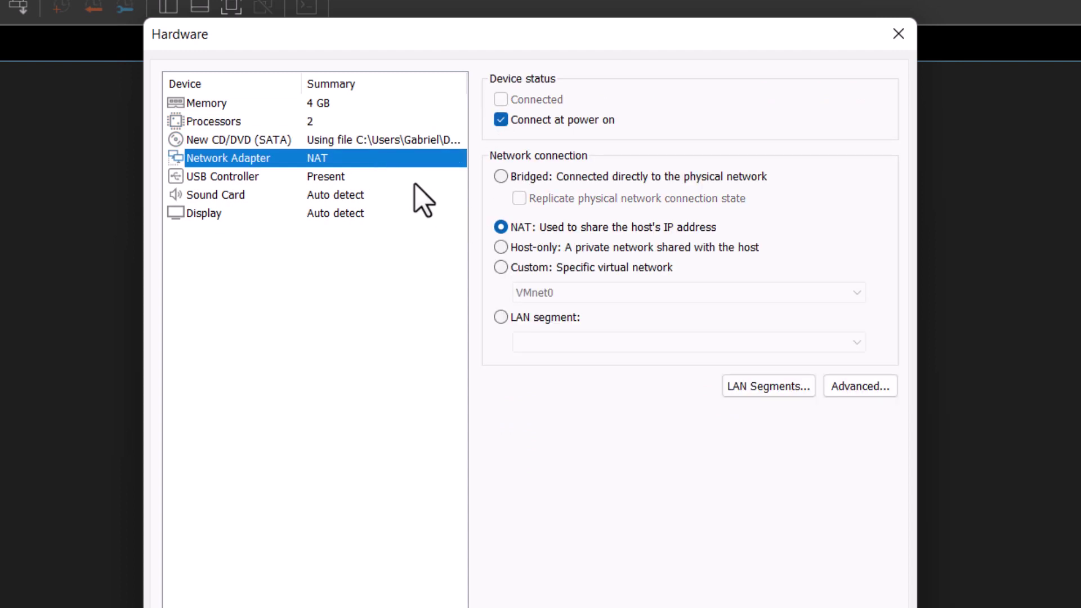
{"action": "left_click", "coordinate": [352, 175]}
{"action": "left_click", "coordinate": [372, 198]}
{"action": "left_click", "coordinate": [389, 215]}
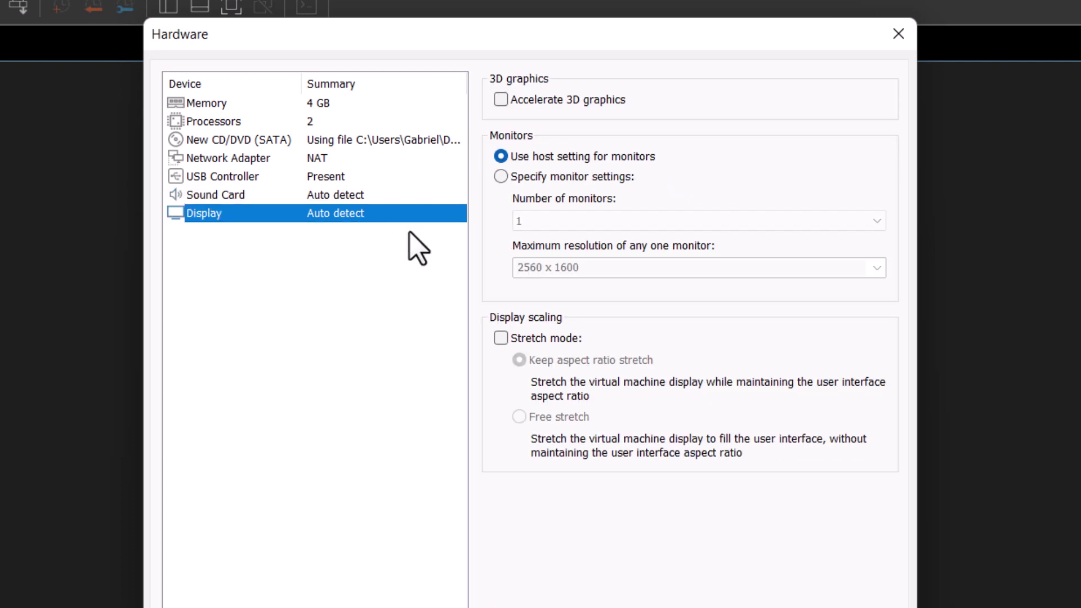
{"action": "key", "text": "Escape"}
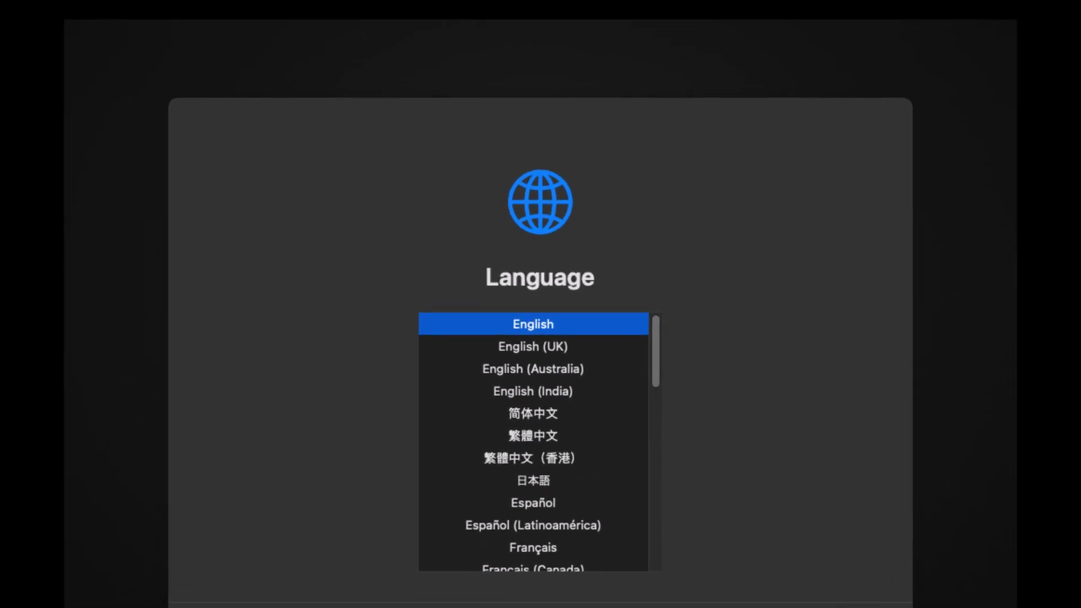
Confirm English as the installer language and launch Disk Utility from the Recovery options
{"action": "key", "text": "Return"}
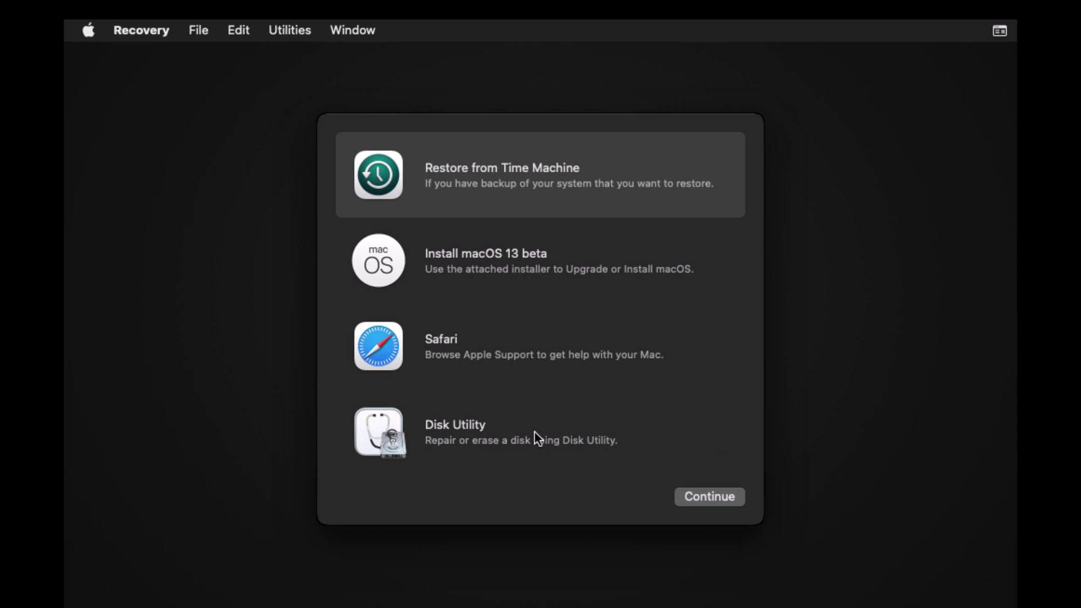
{"action": "left_click", "coordinate": [564, 436]}
{"action": "left_click", "coordinate": [695, 498]}
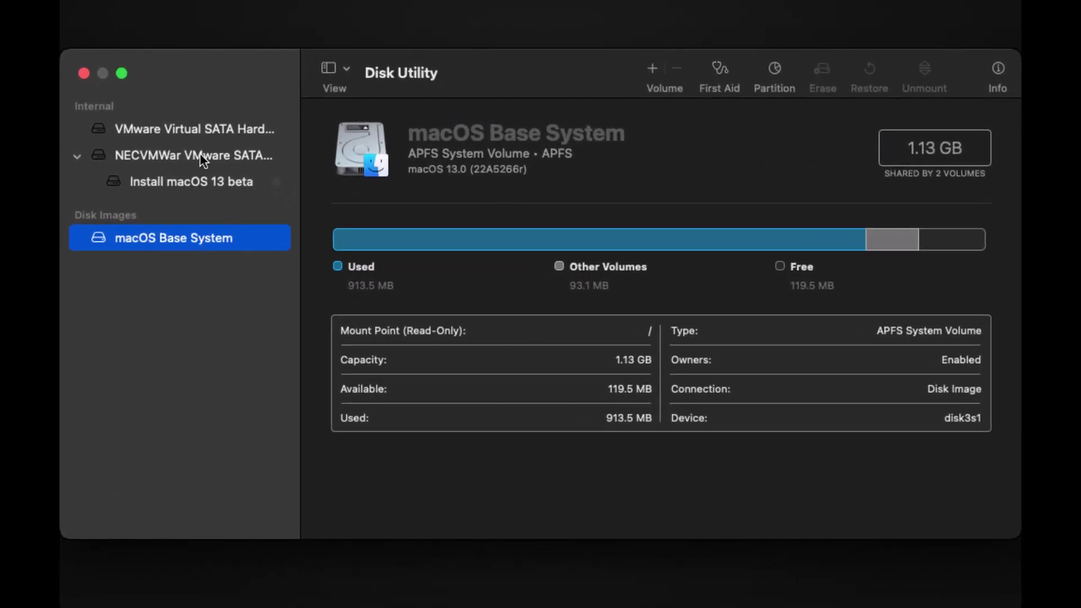
Select the VMware Virtual SATA hard drive and start erasing it with the name Ventura
{"action": "left_click", "coordinate": [190, 134]}
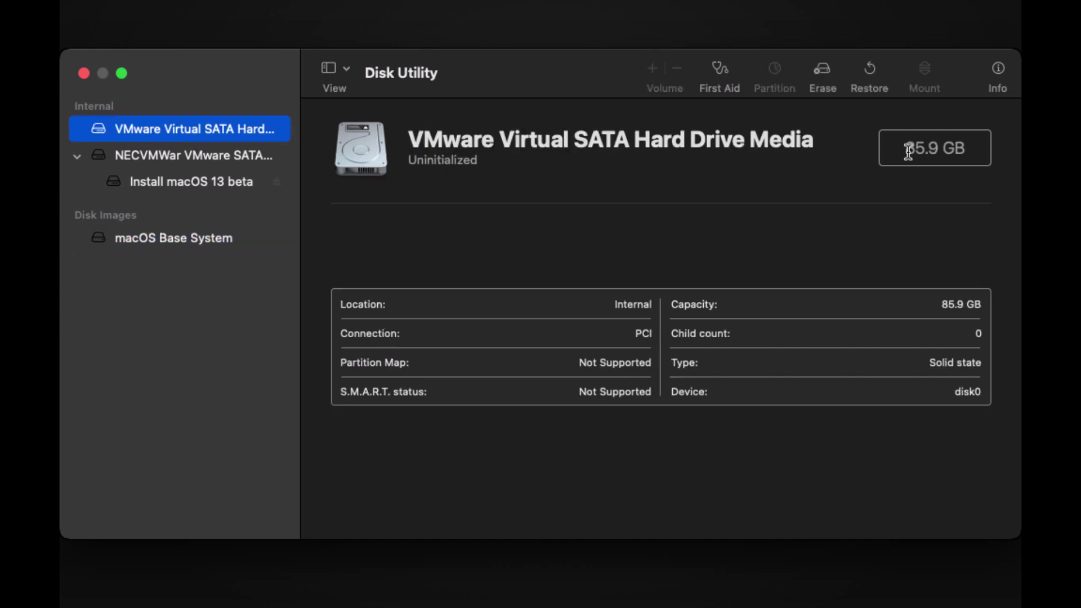
{"action": "left_click_drag", "start_coordinate": [908, 151], "coordinate": [980, 166]}
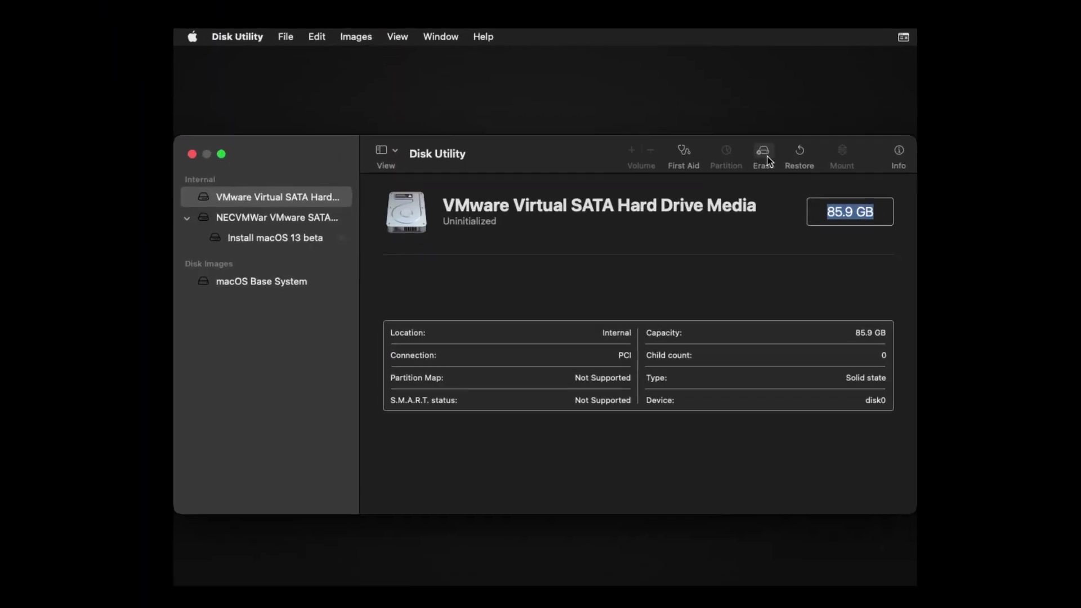
{"action": "left_click", "coordinate": [826, 85]}
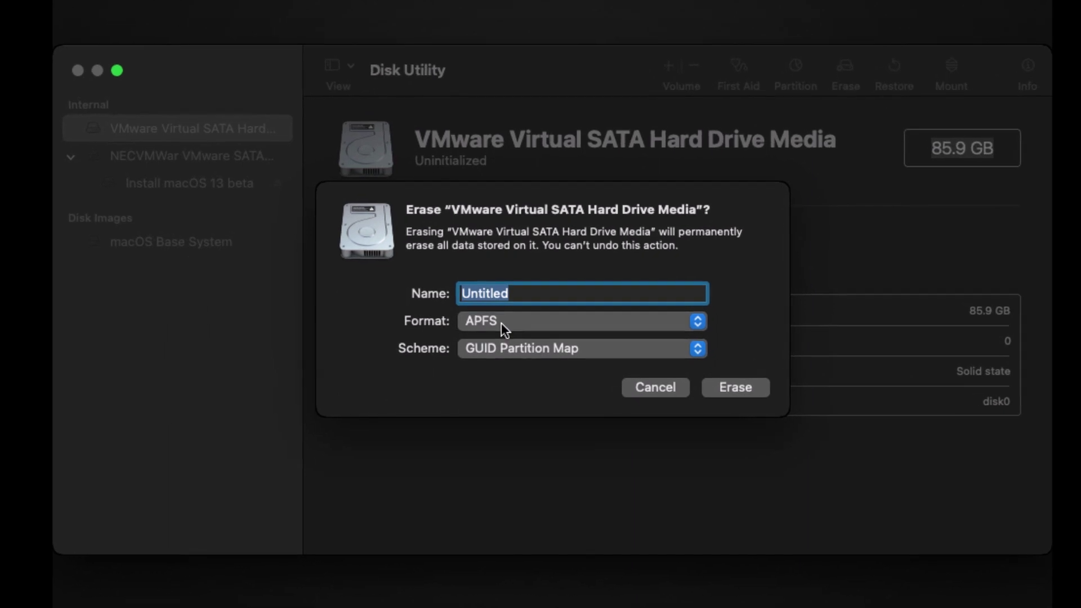
{"action": "type", "text": "Ventura"}
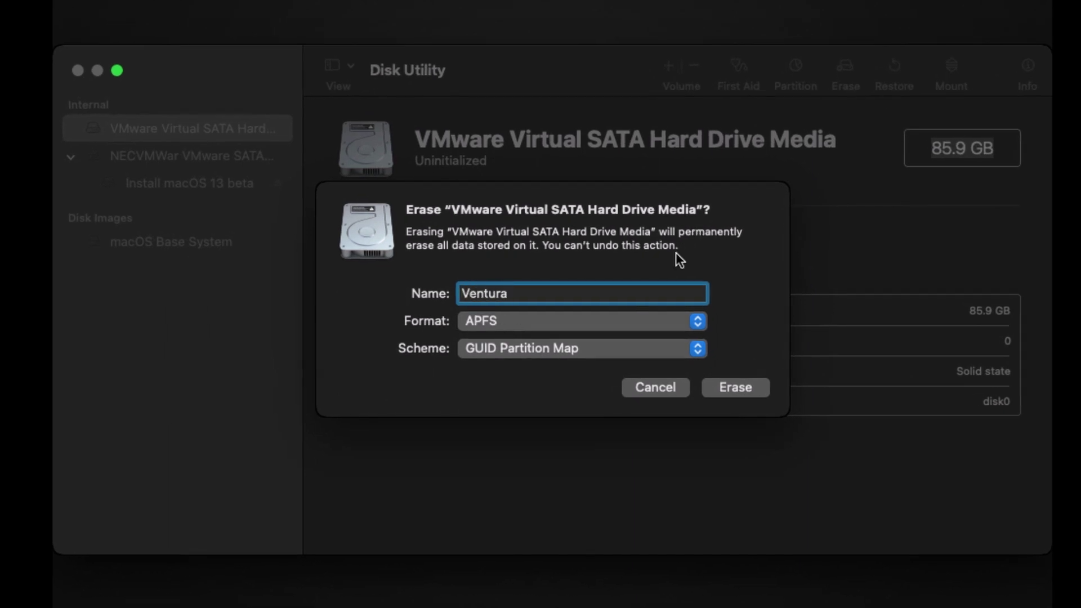
Erase it as APFS with GUID Partition Map, close Disk Utility, and select Install macOS 13 beta
{"action": "left_click", "coordinate": [529, 330]}
{"action": "left_click", "coordinate": [507, 327]}
{"action": "left_click", "coordinate": [499, 348]}
{"action": "left_click", "coordinate": [501, 357]}
{"action": "left_click", "coordinate": [749, 388]}
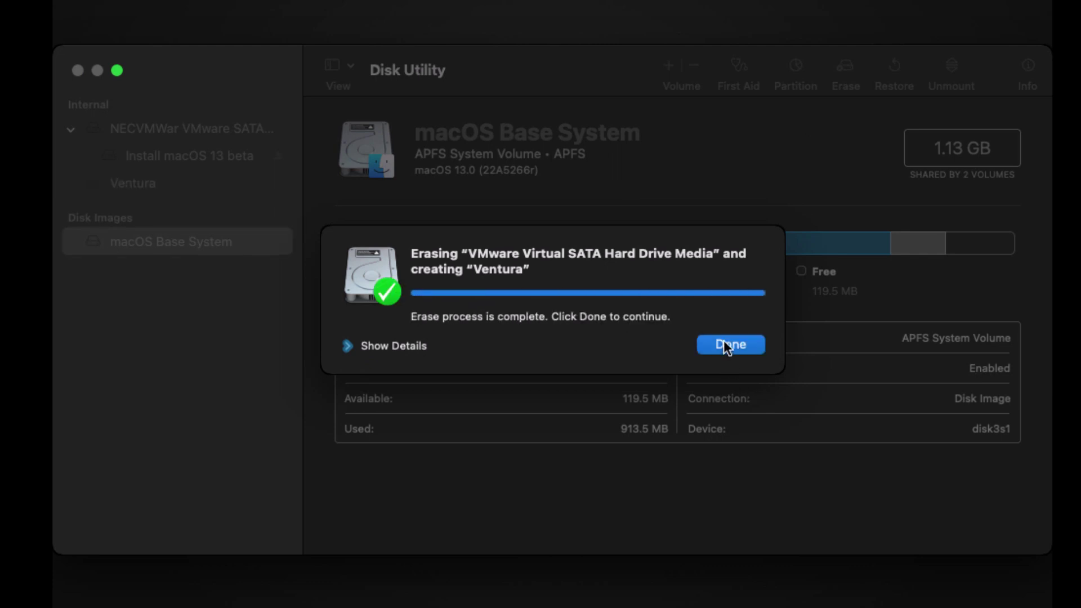
{"action": "left_click", "coordinate": [725, 343]}
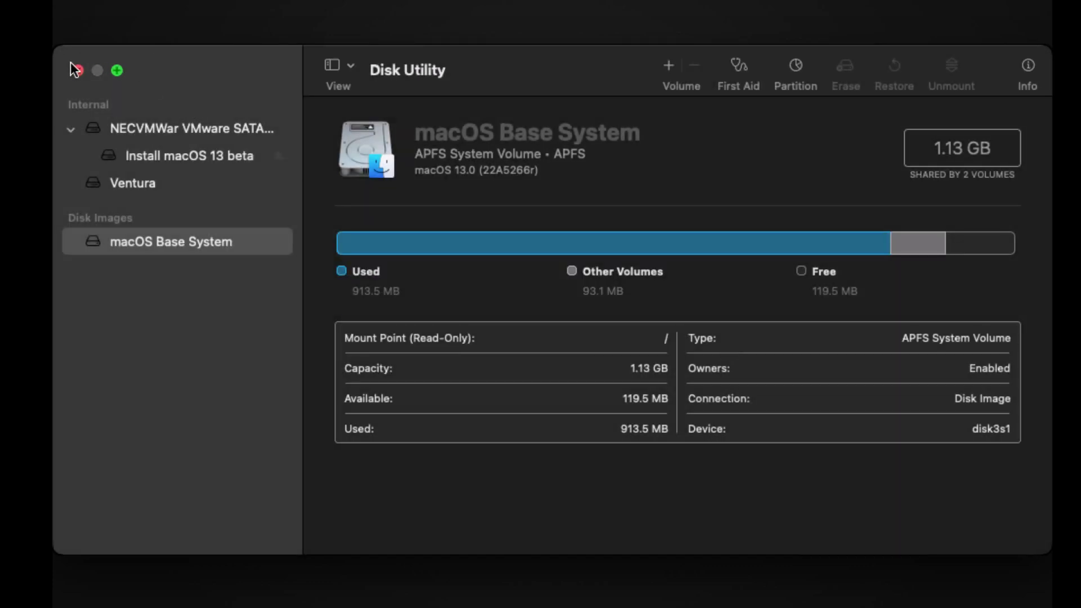
{"action": "left_click", "coordinate": [78, 70]}
{"action": "left_click", "coordinate": [595, 148]}
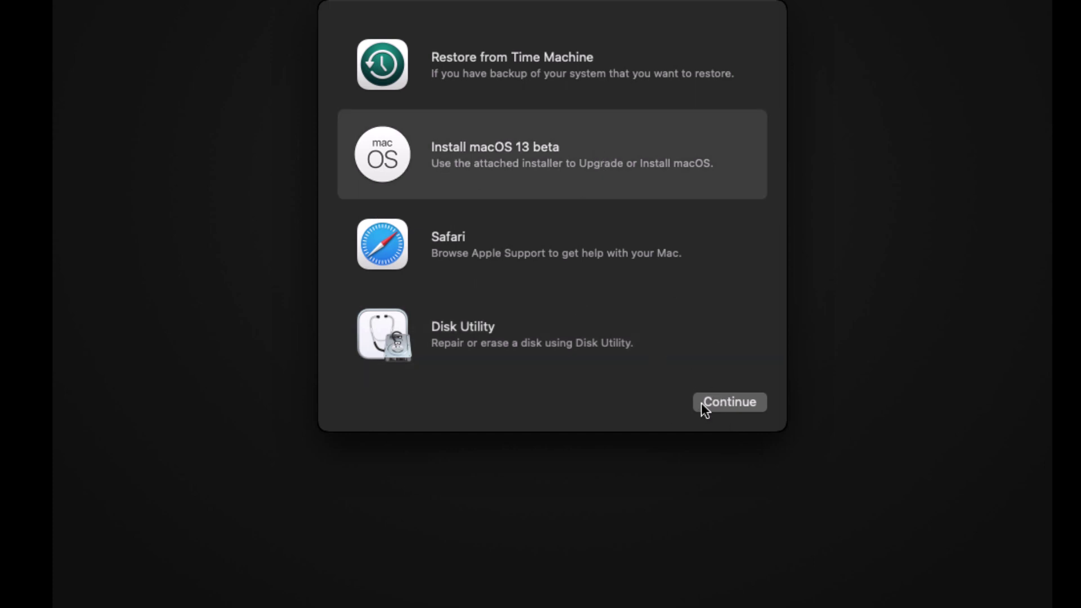
Launch the macOS 13 beta installer, agree to the license, and install onto the Ventura disk
{"action": "left_click", "coordinate": [745, 403]}
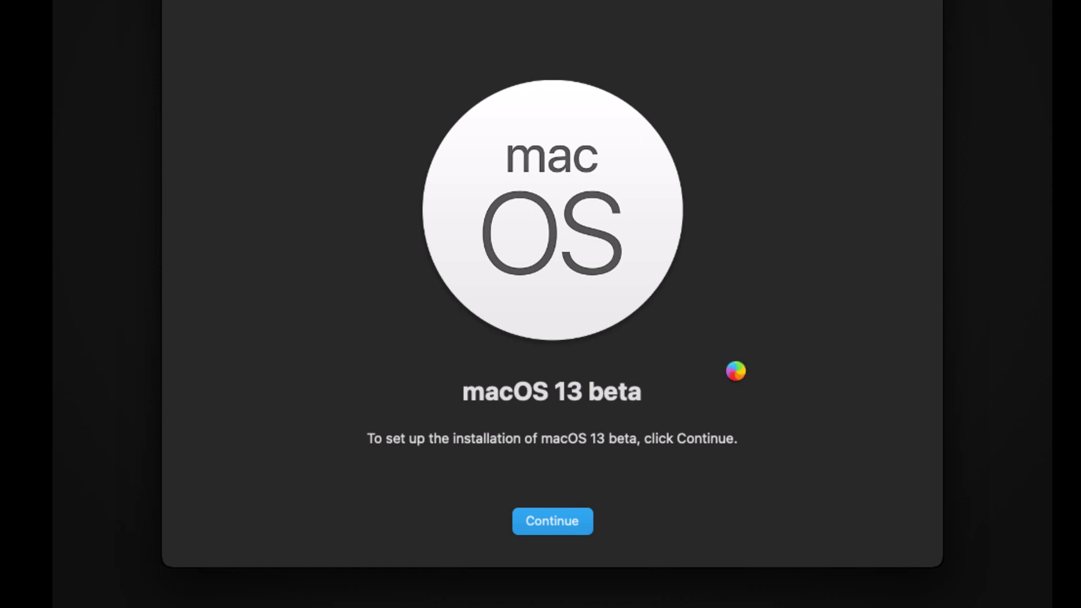
{"action": "key", "text": "Return"}
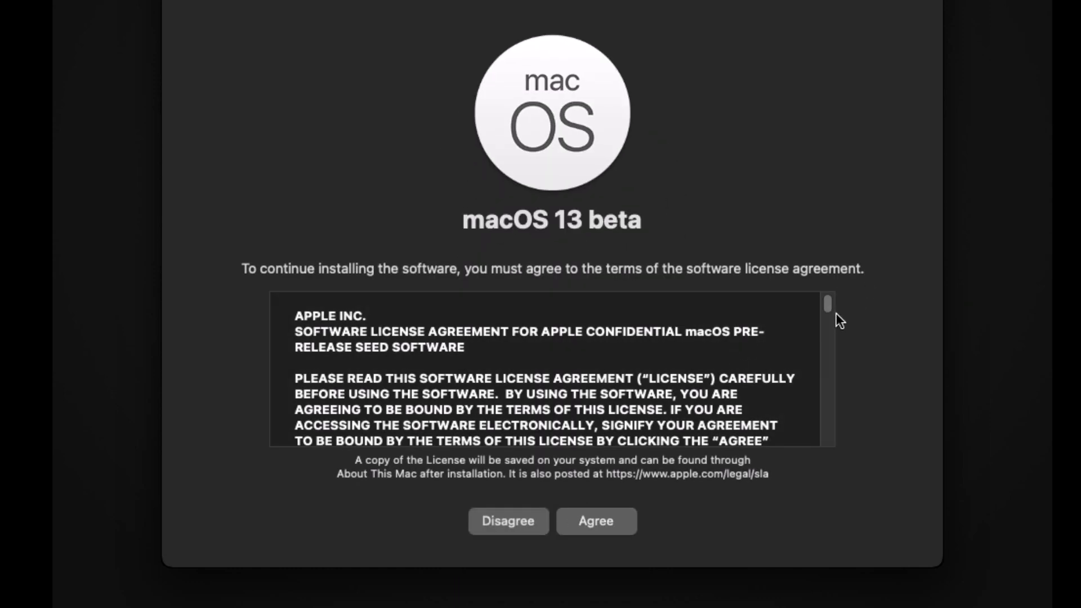
{"action": "left_click_drag", "start_coordinate": [829, 308], "coordinate": [826, 452]}
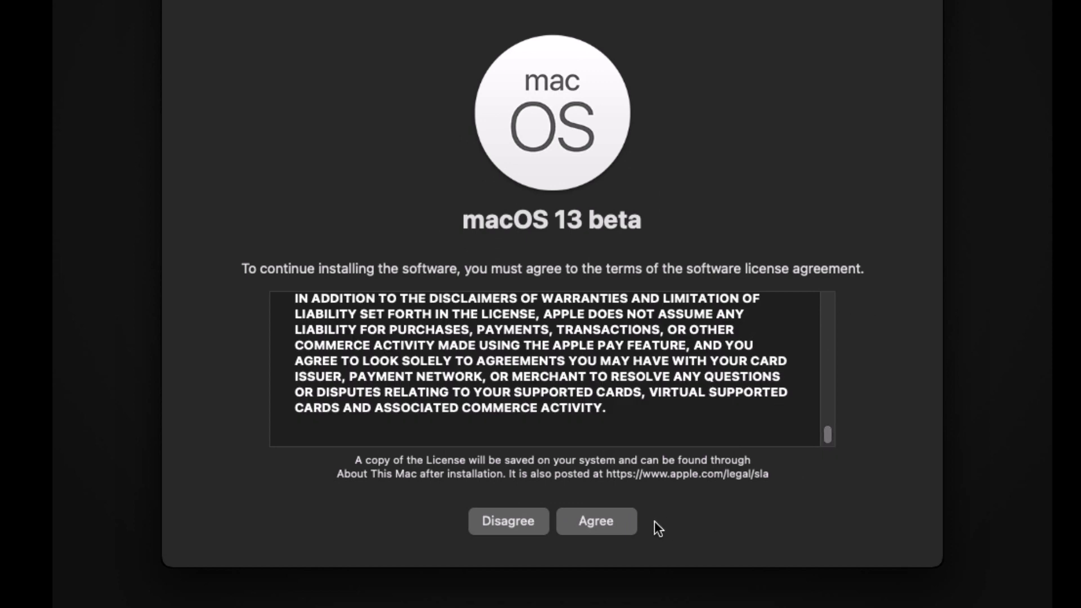
{"action": "left_click", "coordinate": [619, 522]}
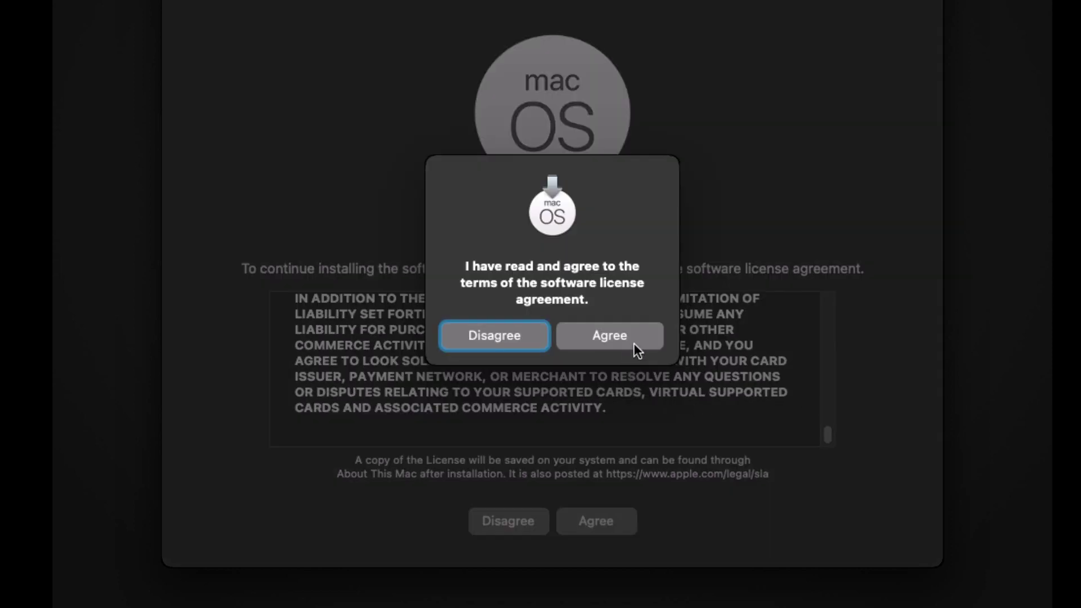
{"action": "left_click", "coordinate": [609, 336]}
{"action": "left_click", "coordinate": [552, 388]}
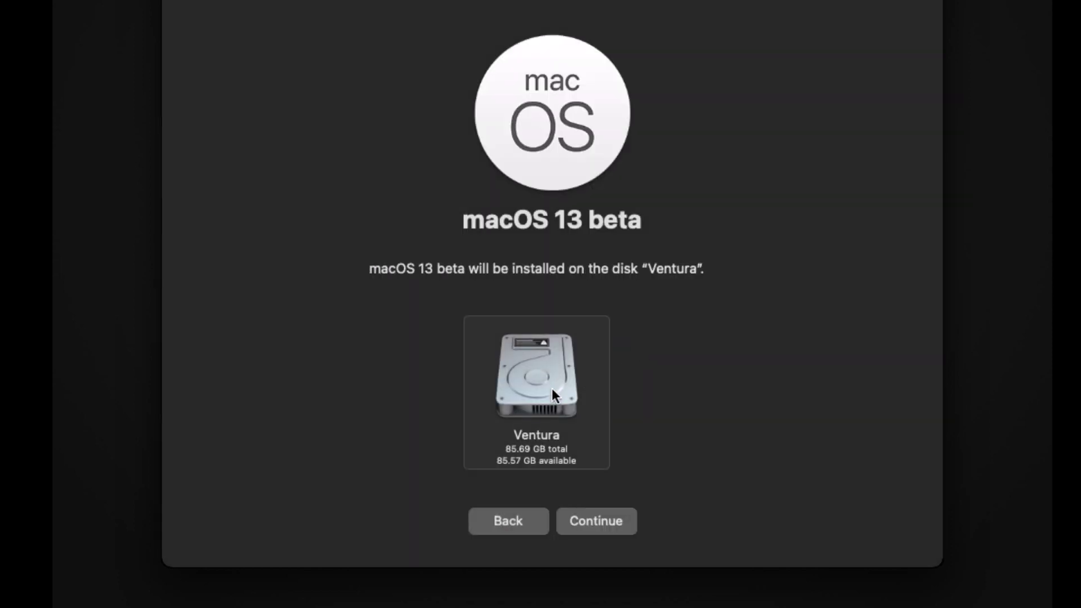
{"action": "left_click", "coordinate": [590, 526]}
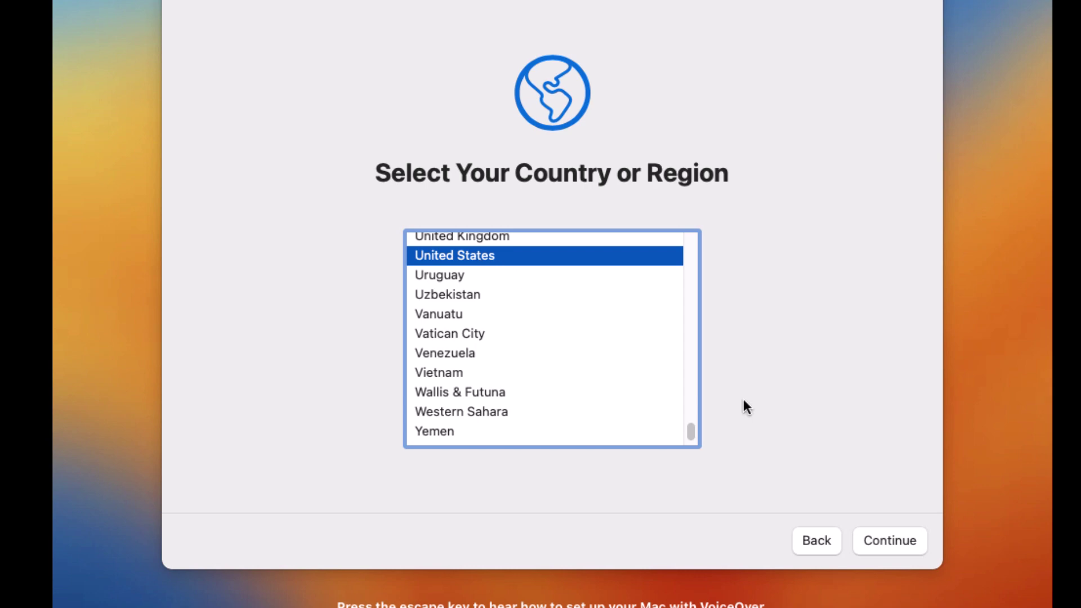
Choose United States and English, then skip accessibility, data transfer and Apple ID sign-in
{"action": "left_click", "coordinate": [857, 539]}
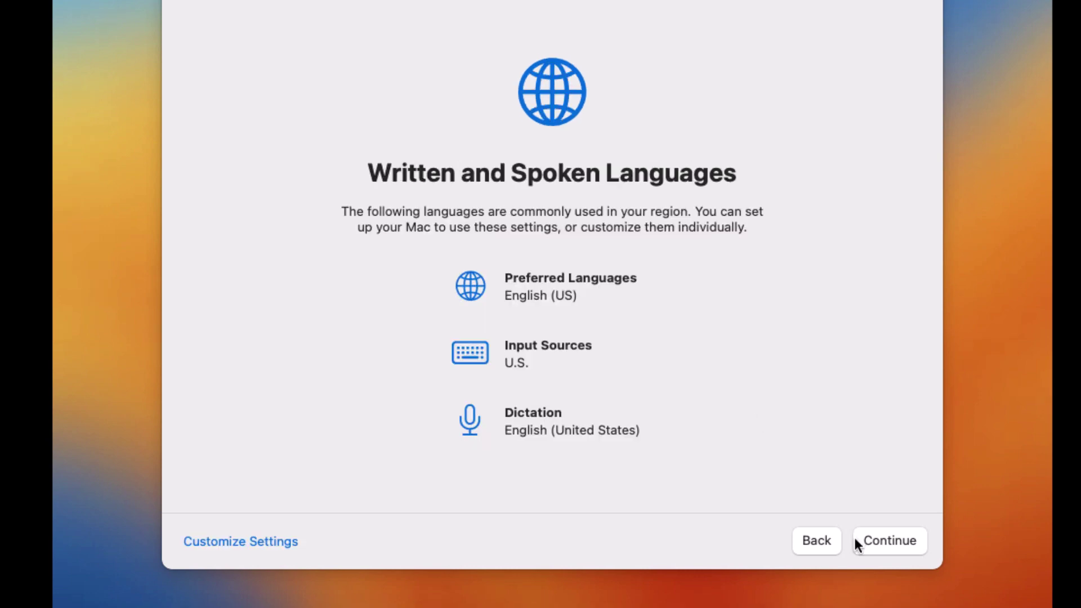
{"action": "left_click", "coordinate": [911, 549]}
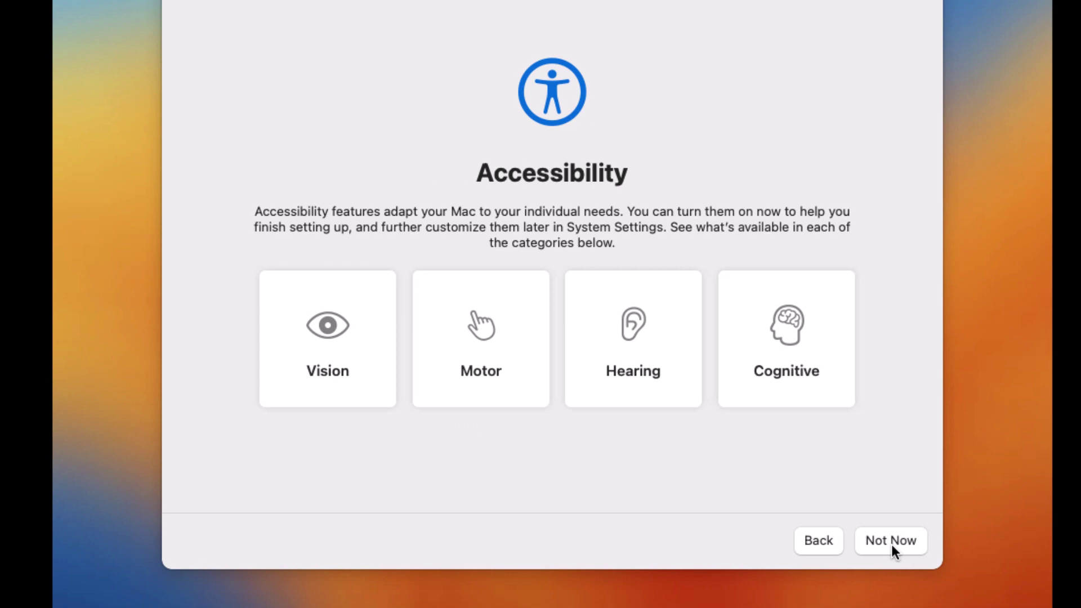
{"action": "left_click", "coordinate": [892, 544]}
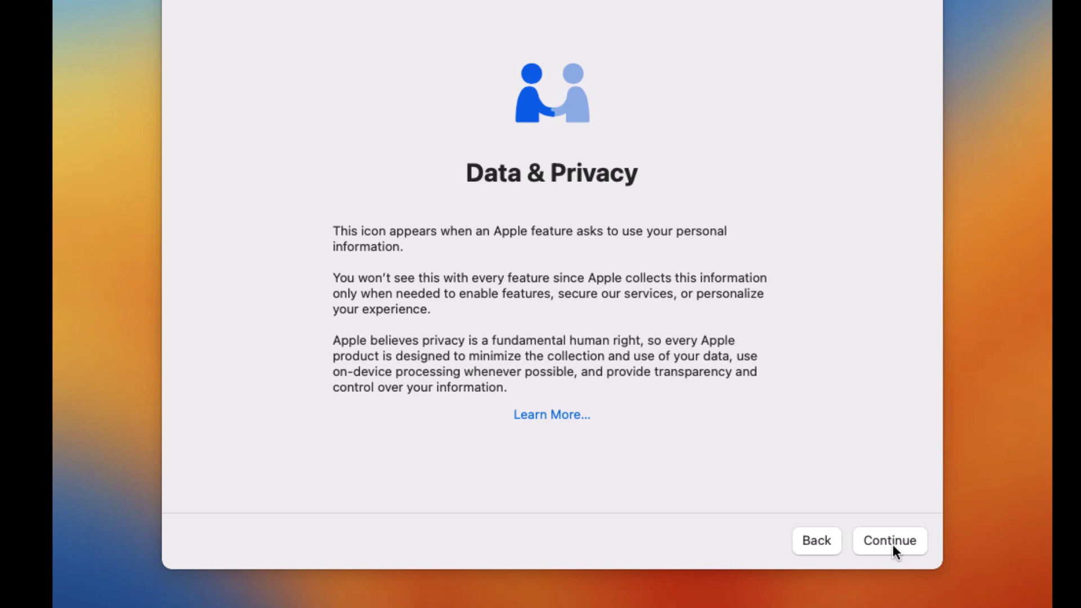
{"action": "left_click", "coordinate": [888, 544]}
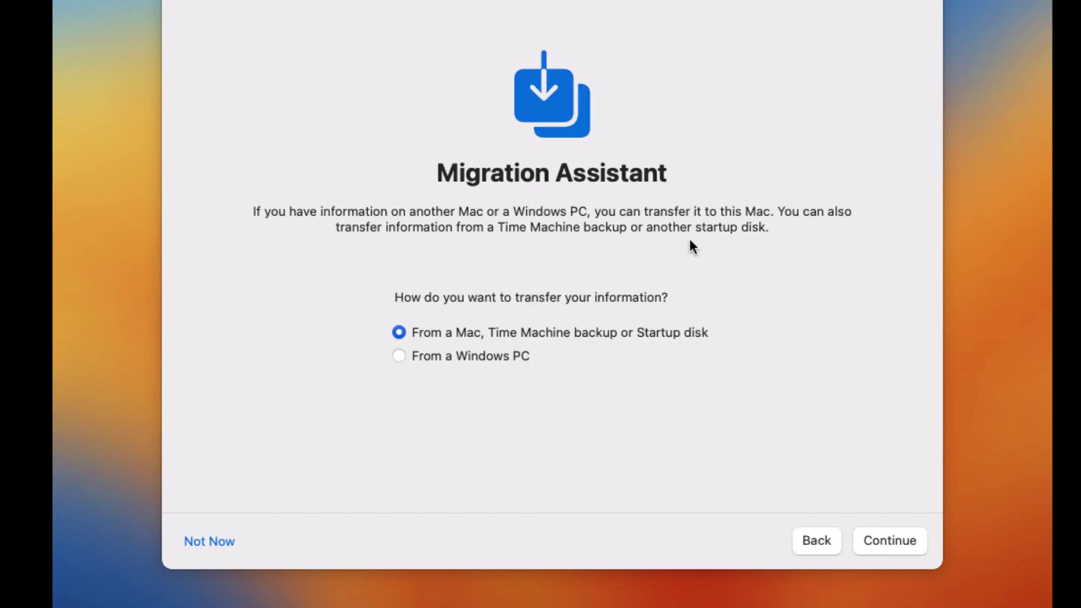
{"action": "left_click", "coordinate": [213, 543]}
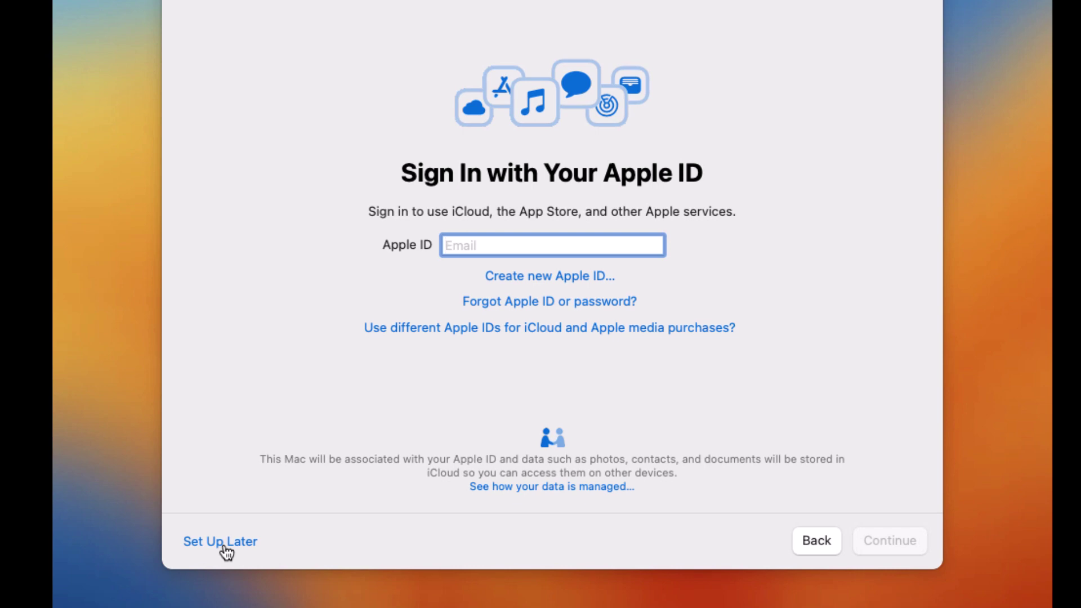
{"action": "left_click", "coordinate": [224, 546]}
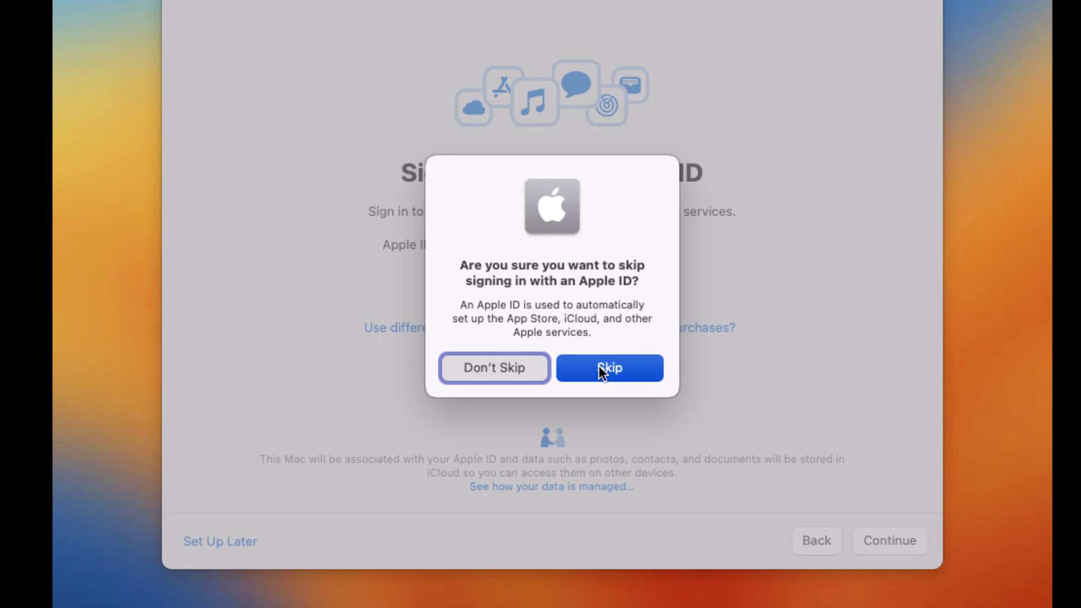
{"action": "left_click", "coordinate": [600, 369]}
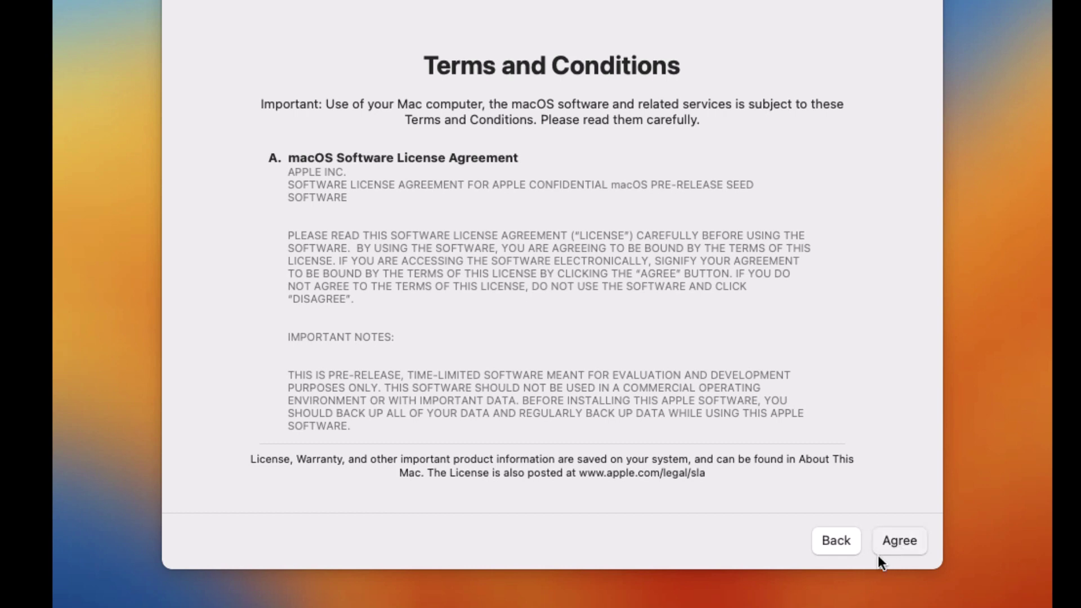
Agree to the macOS terms and conditions and decline location services
{"action": "left_click", "coordinate": [878, 555]}
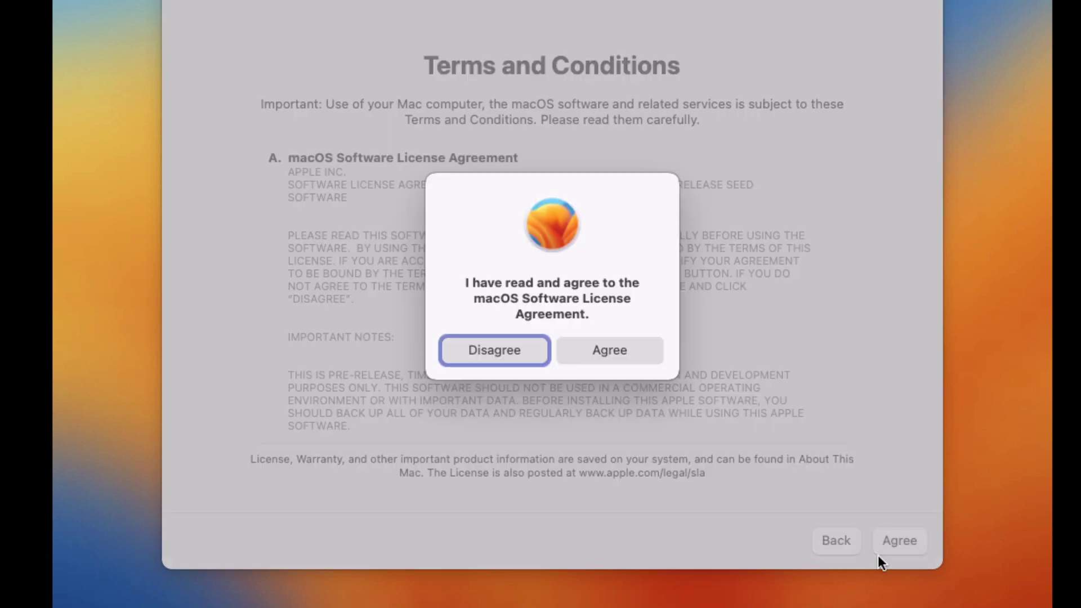
{"action": "left_click", "coordinate": [633, 352]}
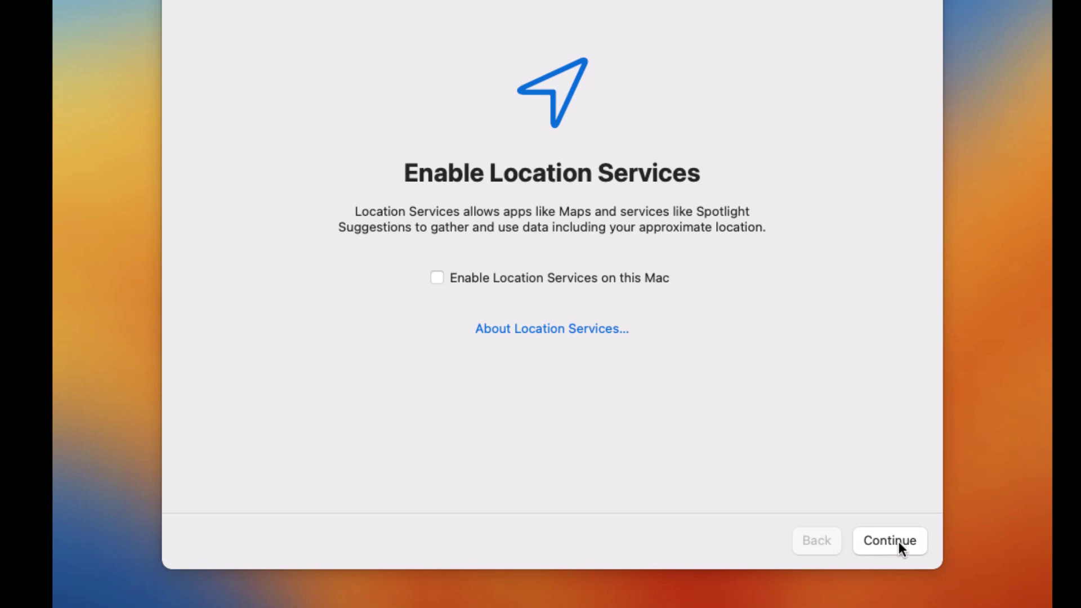
{"action": "left_click", "coordinate": [899, 541]}
{"action": "left_click", "coordinate": [597, 383]}
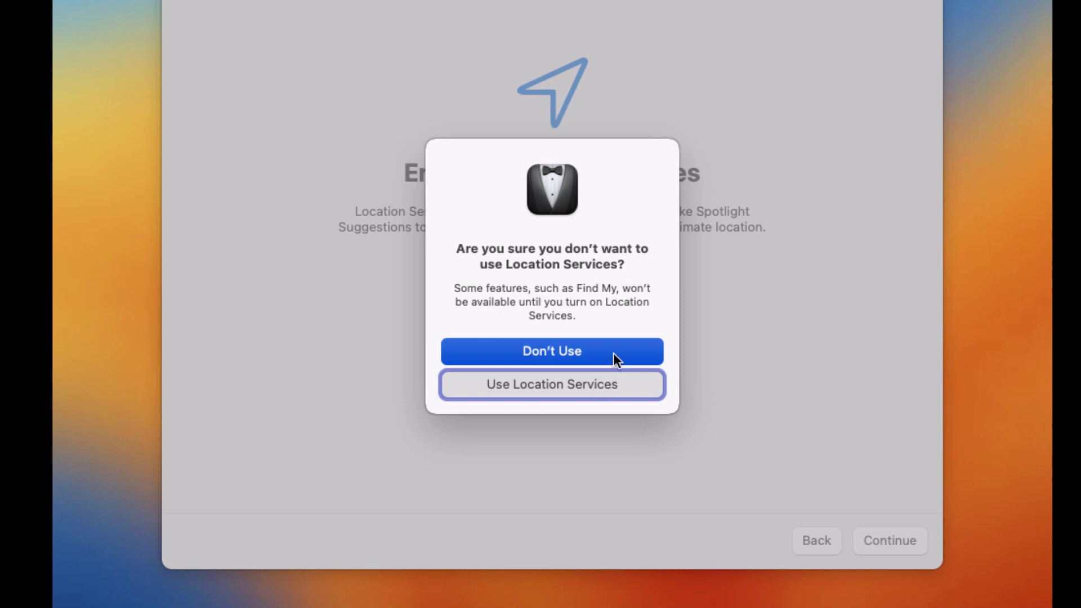
{"action": "left_click", "coordinate": [614, 357]}
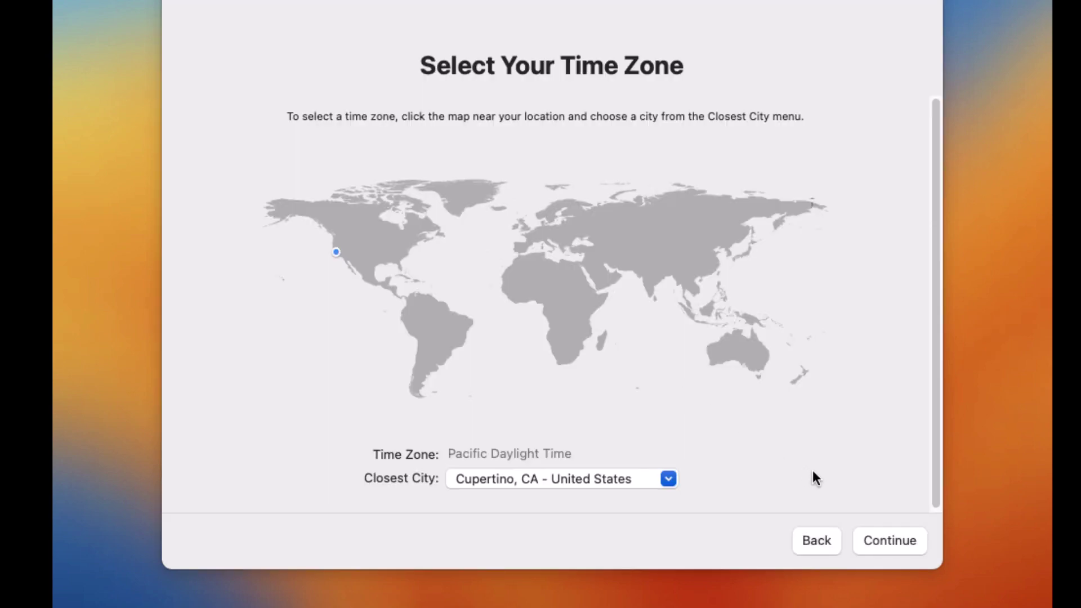
Keep the Cupertino, CA time zone, skip Screen Time, and pick the Dark appearance
{"action": "left_click", "coordinate": [912, 542]}
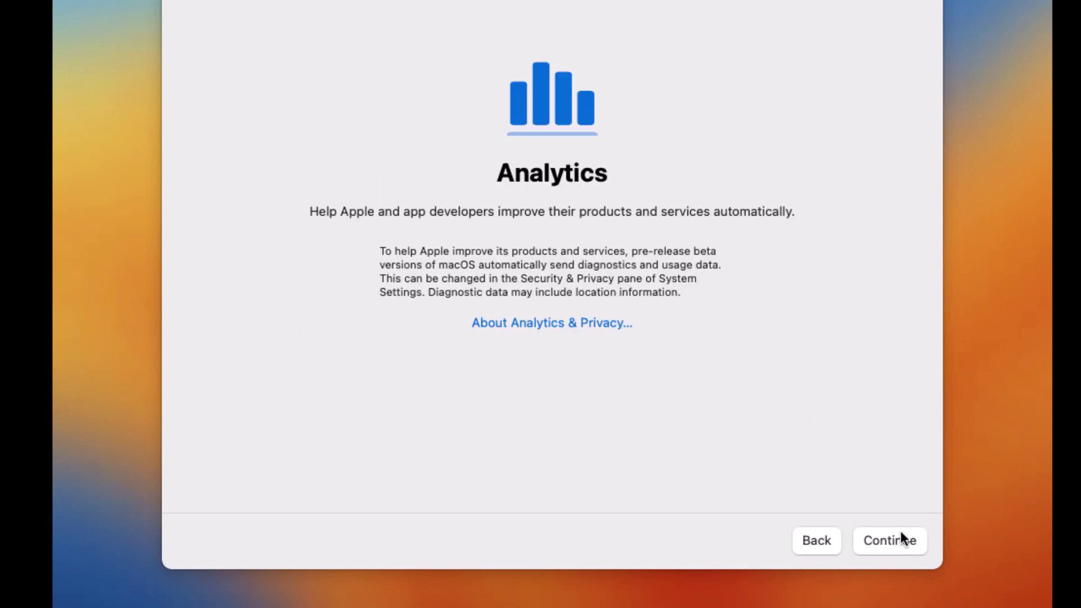
{"action": "left_click", "coordinate": [901, 535]}
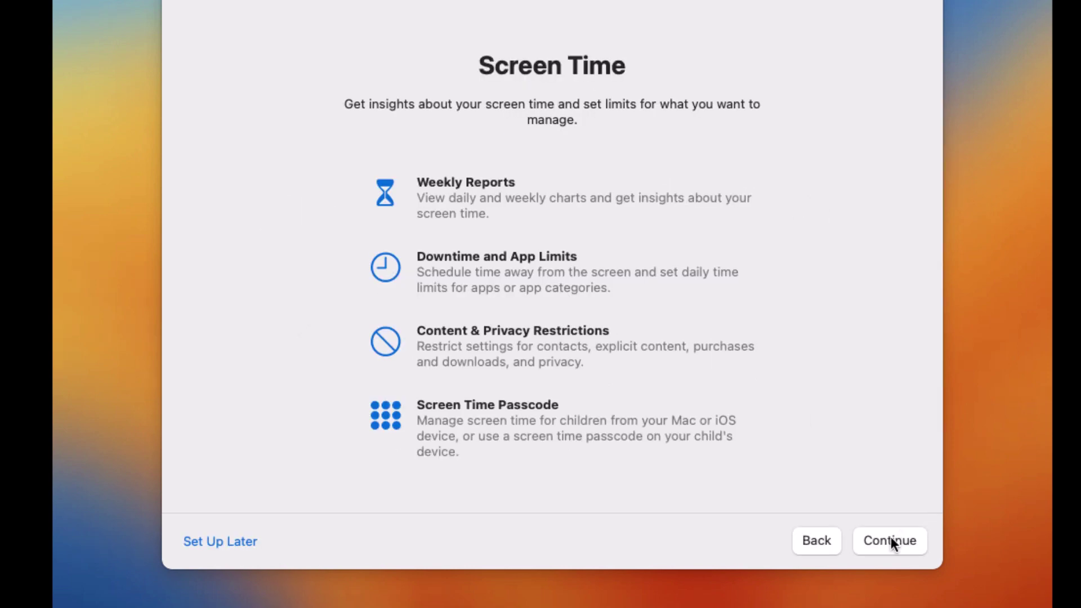
{"action": "left_click", "coordinate": [240, 551]}
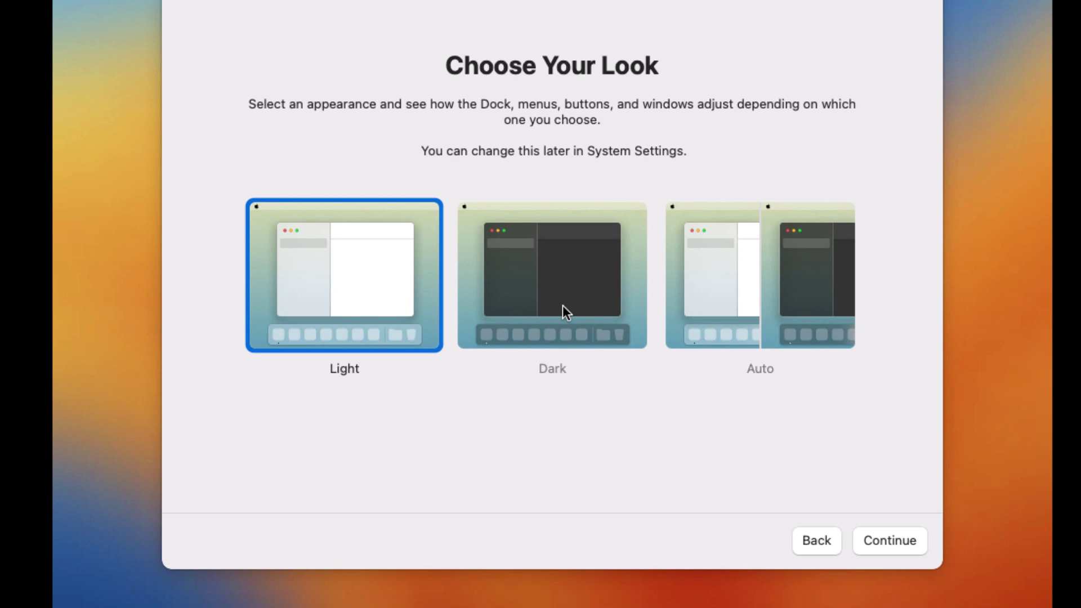
{"action": "left_click", "coordinate": [563, 306]}
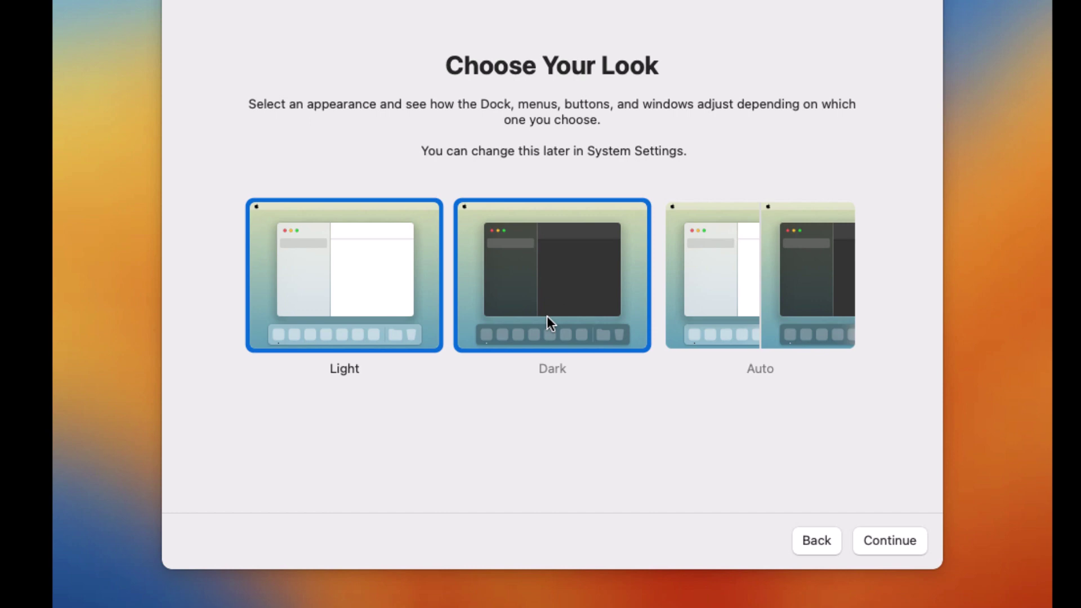
{"action": "left_click", "coordinate": [891, 541]}
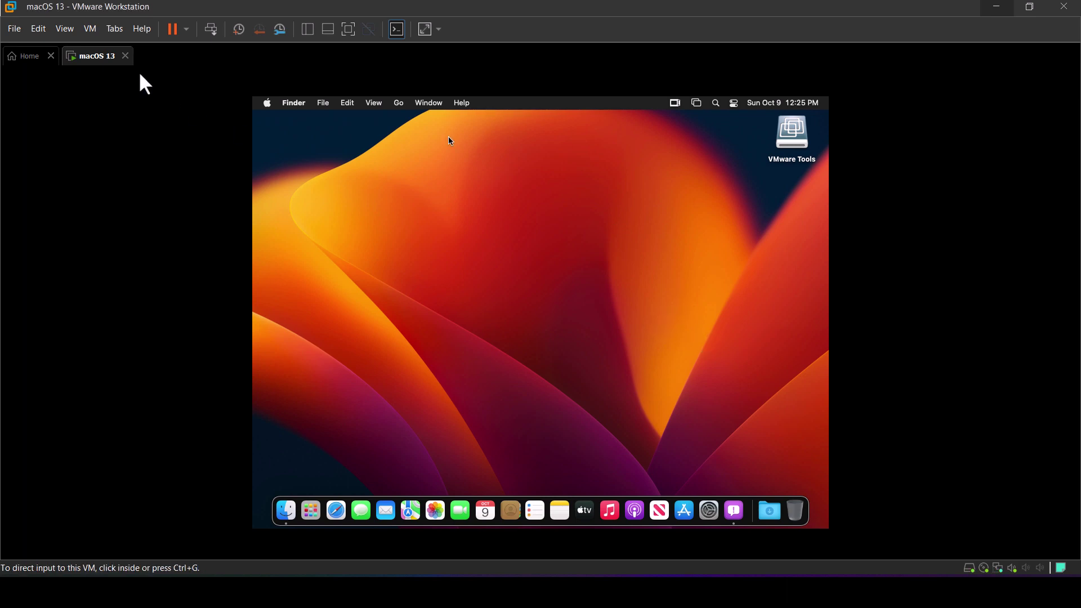
Point the VM's CD/DVD (SATA) drive at VMware_Tools.iso and apply the settings
{"action": "left_click", "coordinate": [90, 31]}
{"action": "mouse_move", "coordinate": [113, 63]}
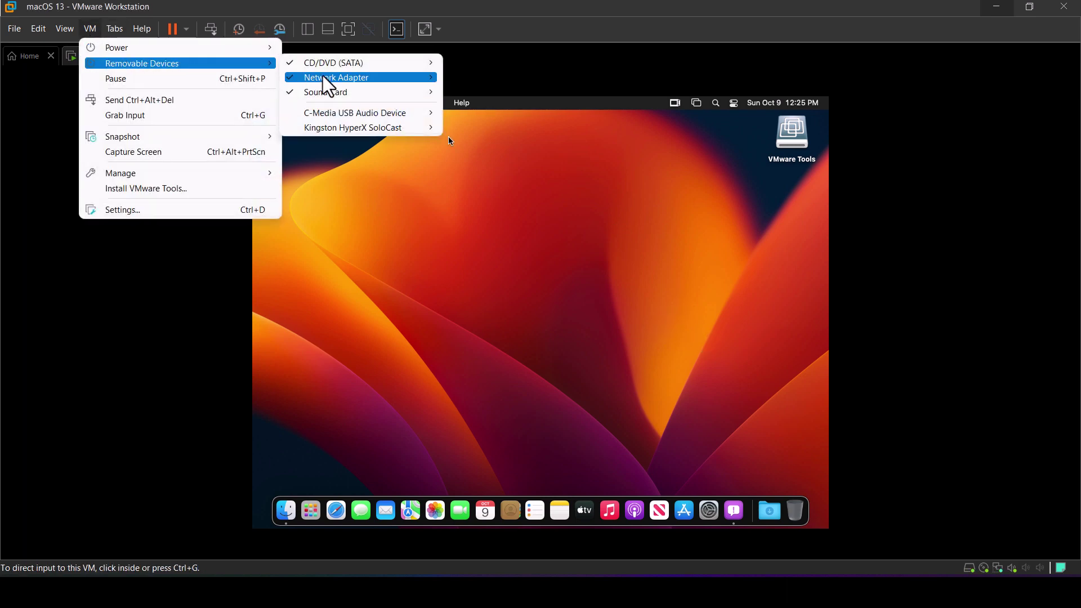
{"action": "left_click", "coordinate": [141, 116]}
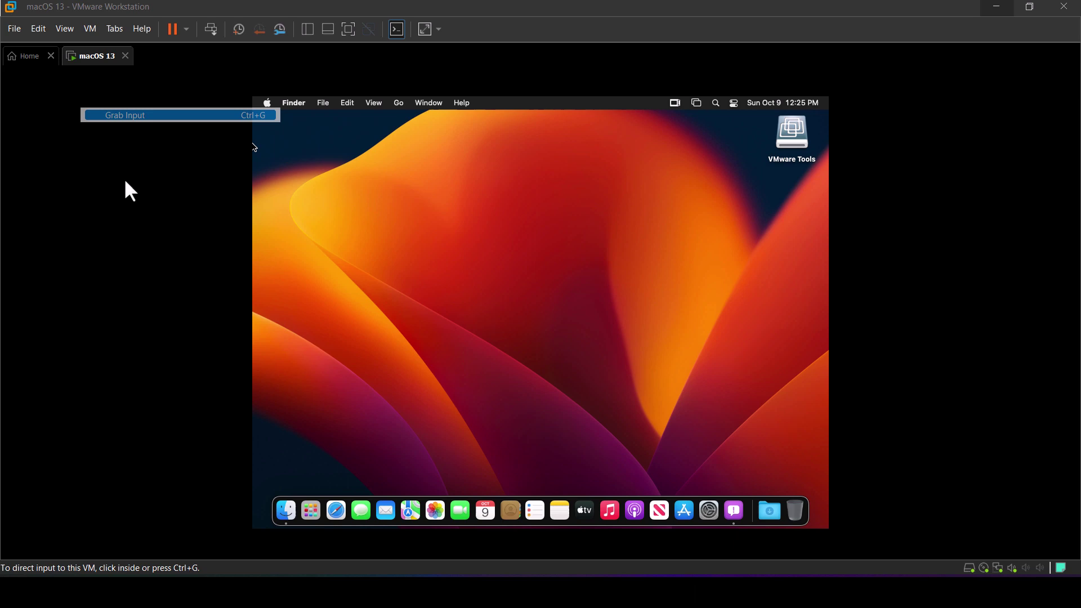
{"action": "left_click", "coordinate": [90, 29]}
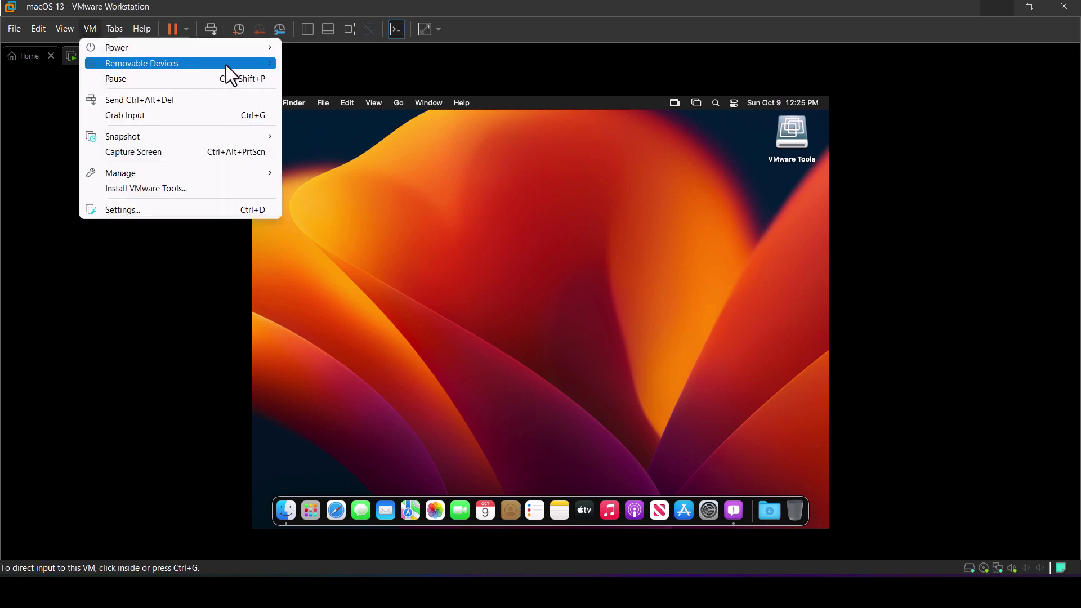
{"action": "mouse_move", "coordinate": [214, 67]}
{"action": "mouse_move", "coordinate": [405, 64]}
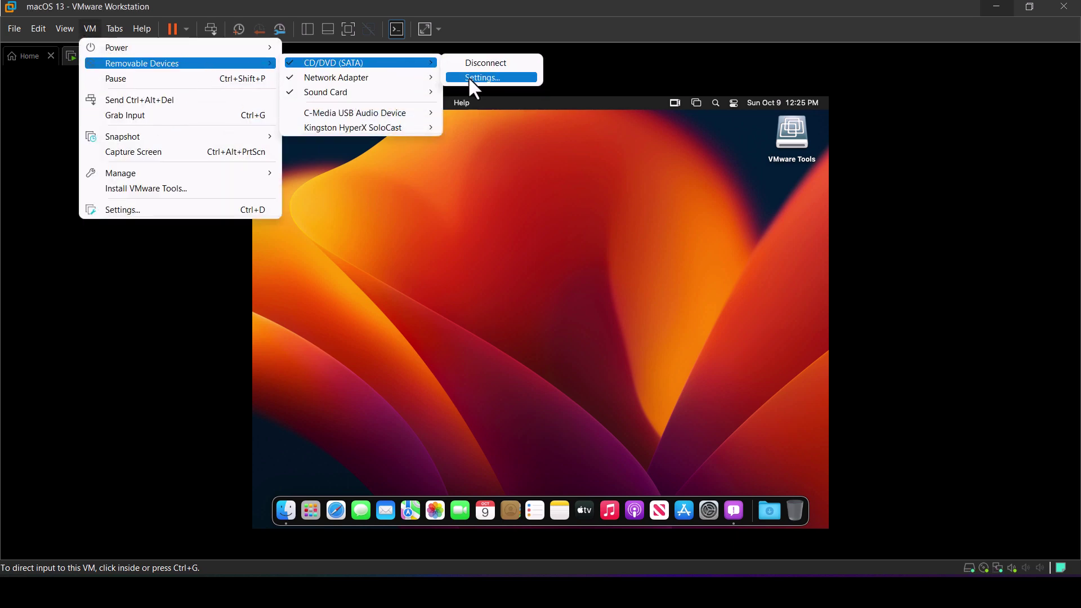
{"action": "left_click", "coordinate": [479, 77]}
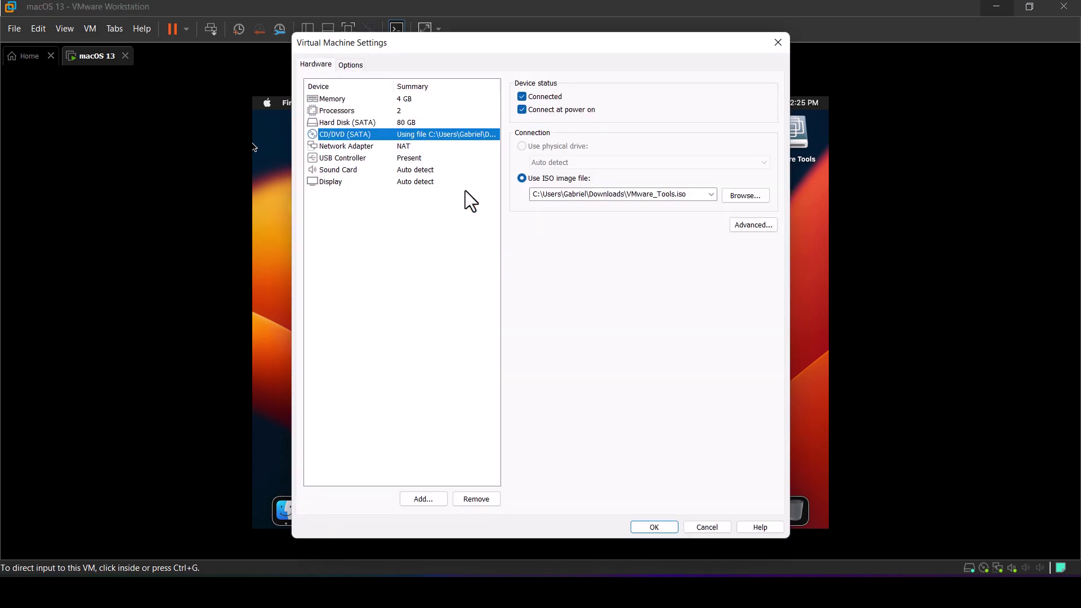
{"action": "left_click", "coordinate": [745, 195]}
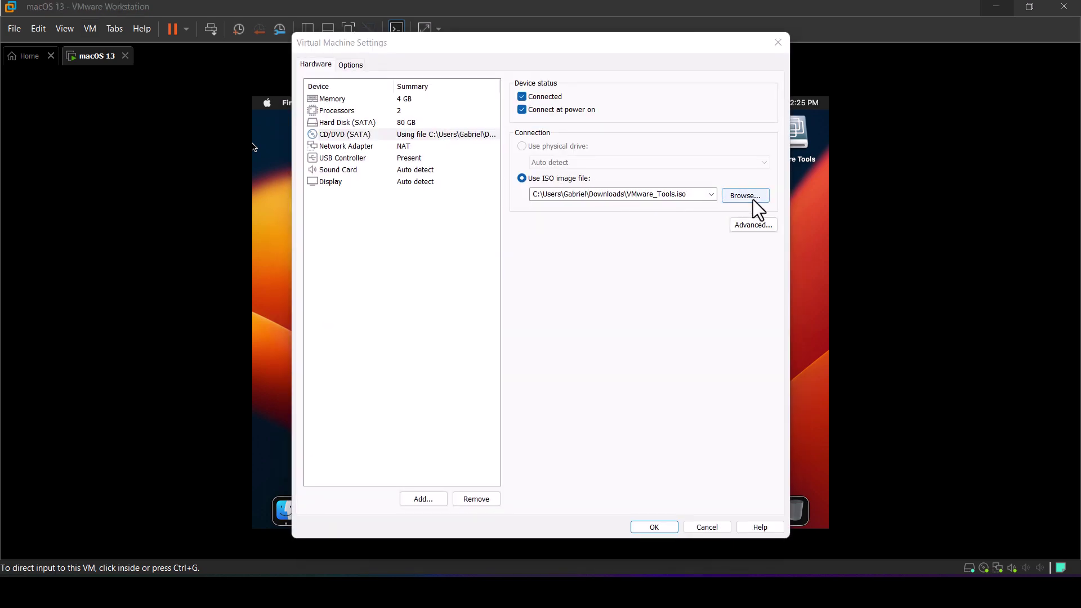
{"action": "double_click", "coordinate": [175, 134]}
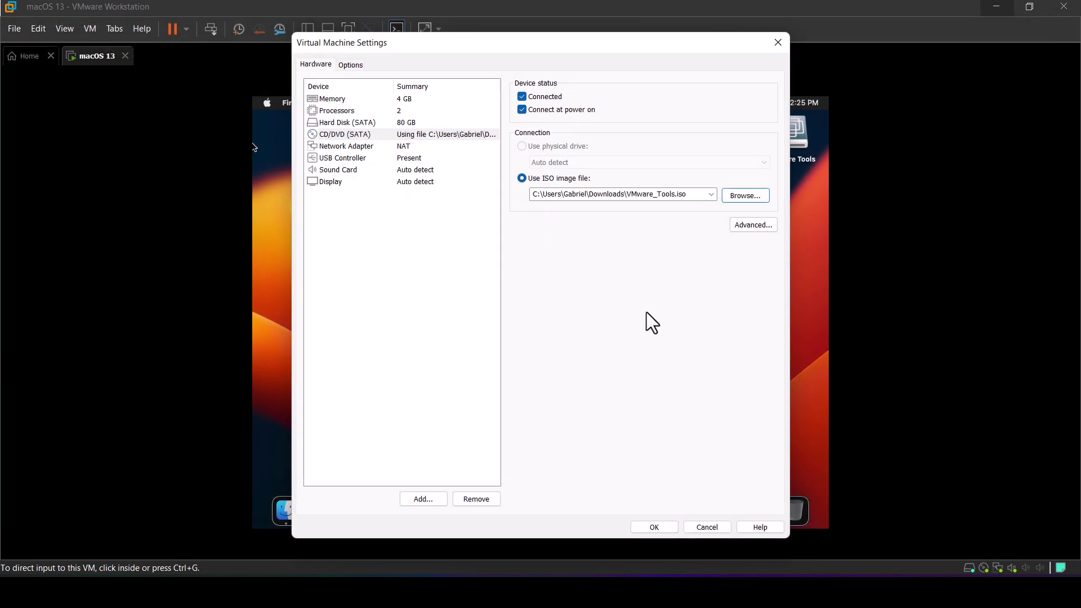
{"action": "left_click", "coordinate": [652, 528]}
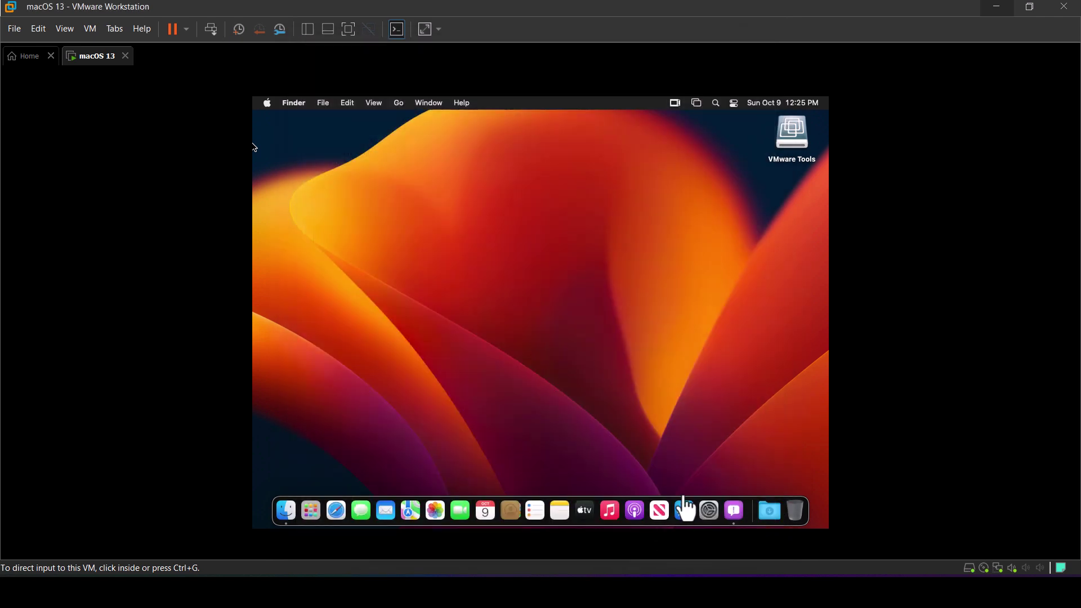
Open the VMware Tools disc and launch the Install VMware Tools package
{"action": "left_click", "coordinate": [794, 144]}
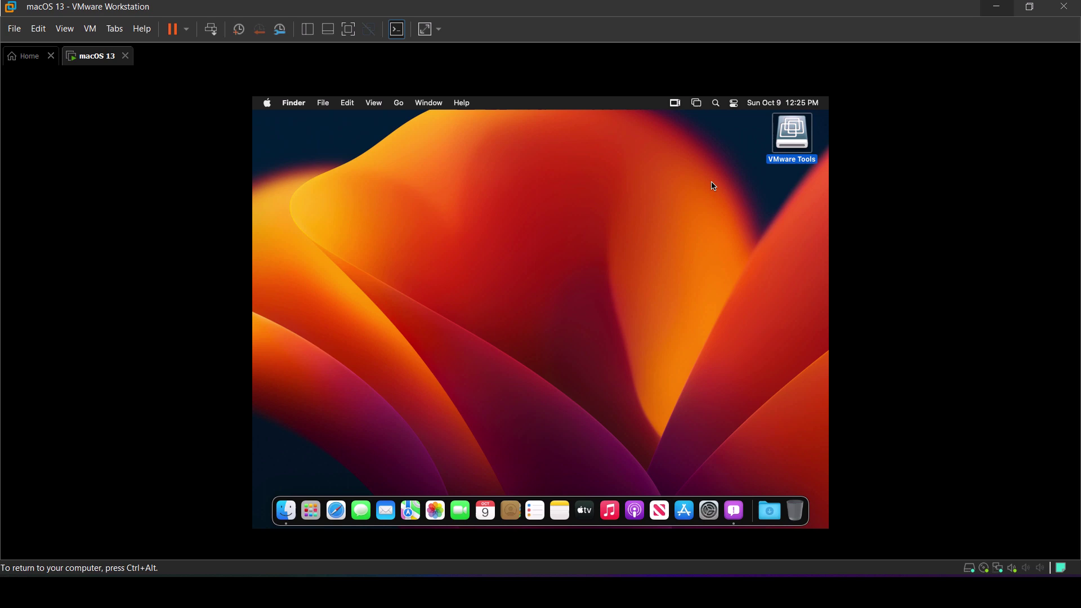
{"action": "double_click", "coordinate": [800, 152]}
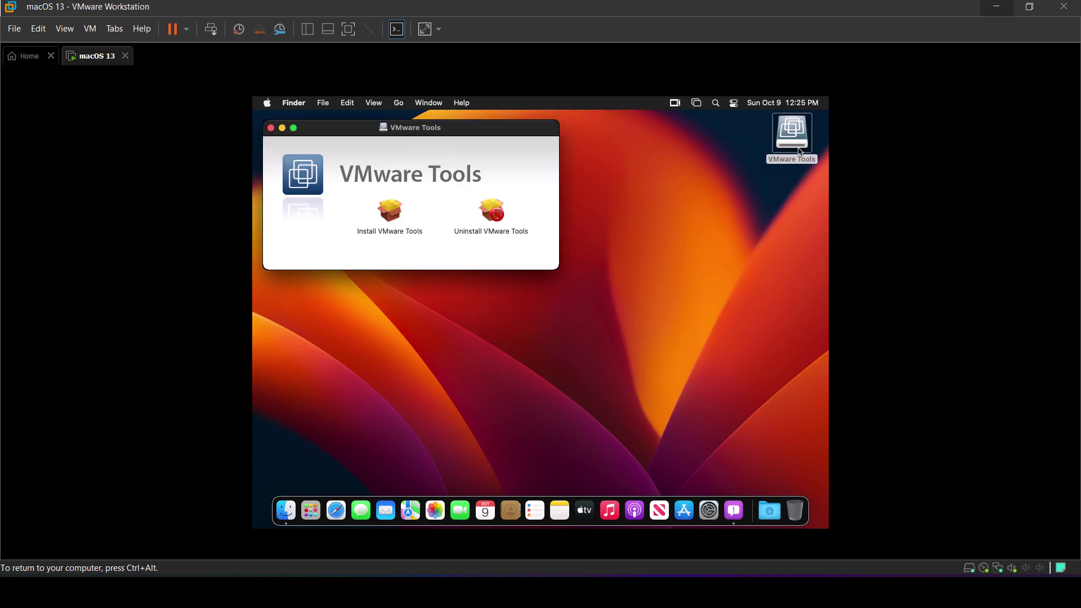
{"action": "left_click", "coordinate": [382, 212]}
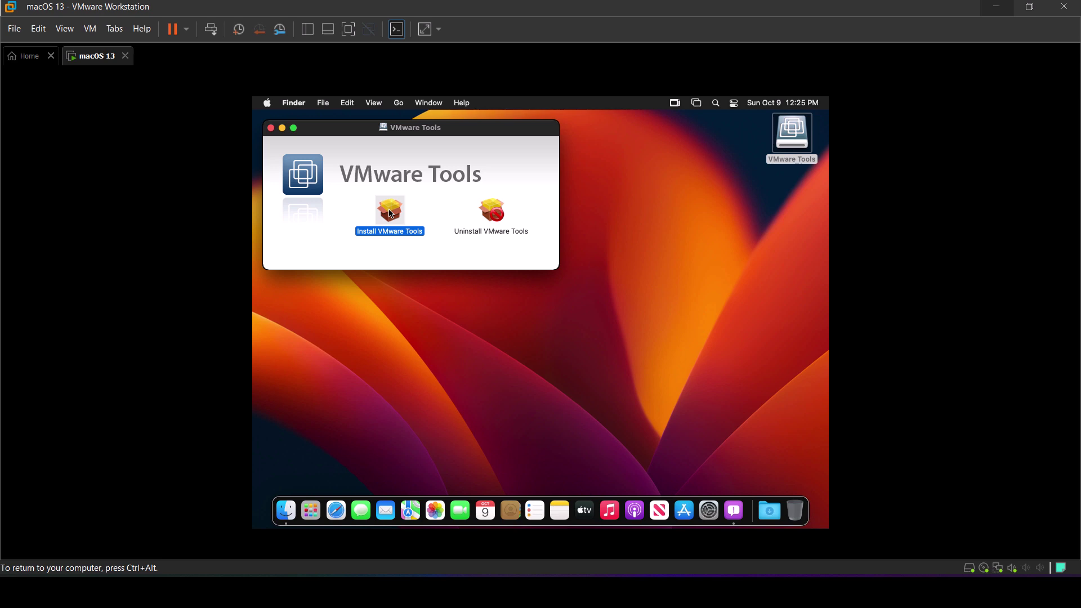
{"action": "double_click", "coordinate": [390, 213]}
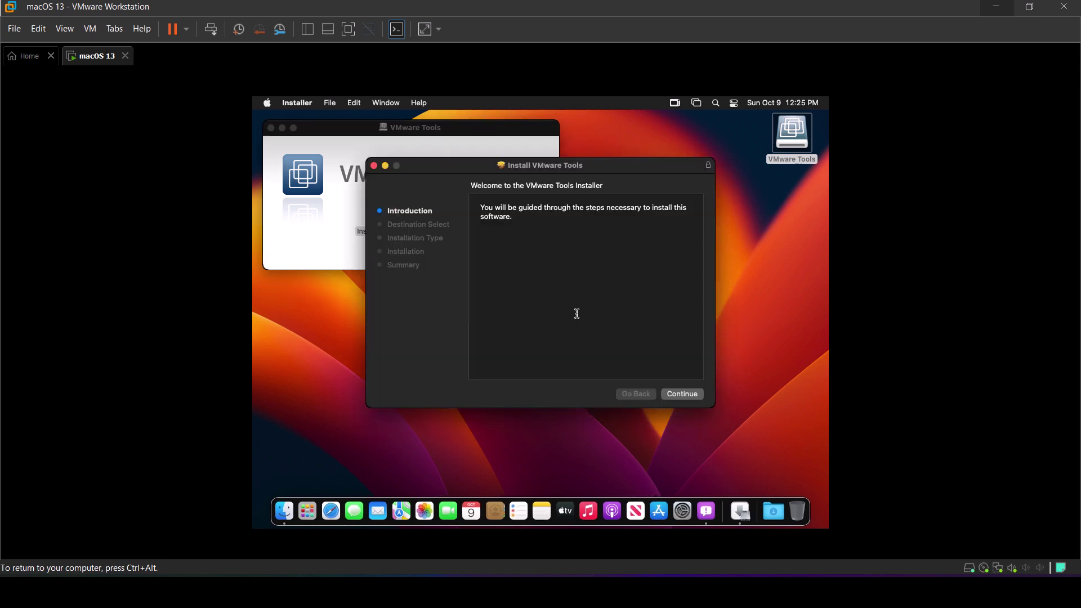
Run the installation with the account password, then close the failed-installation summary
{"action": "left_click", "coordinate": [694, 392]}
{"action": "left_click", "coordinate": [692, 395]}
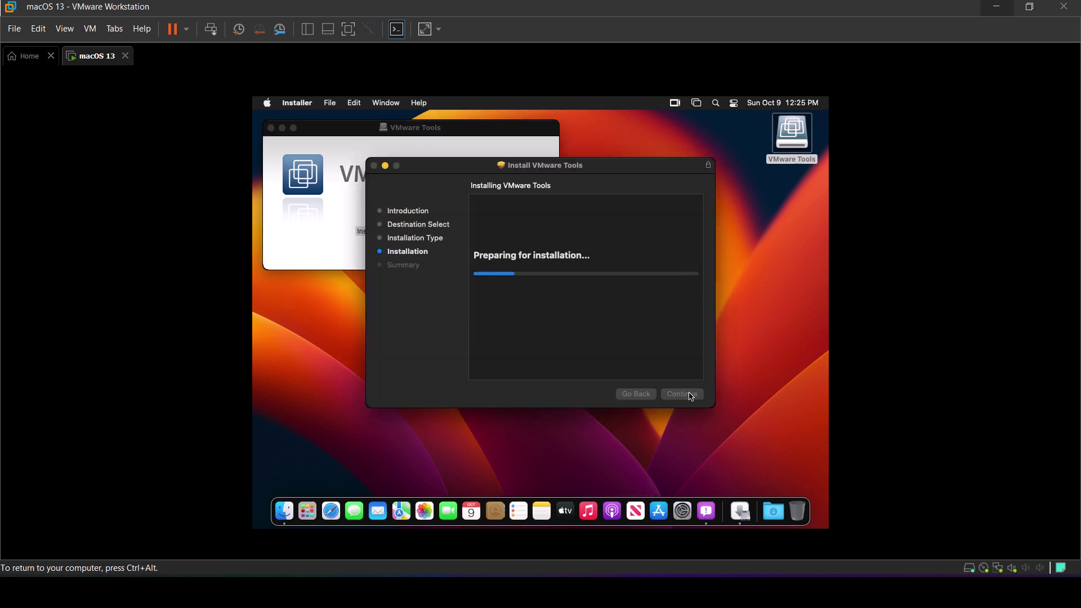
{"action": "type", "text": "•••"}
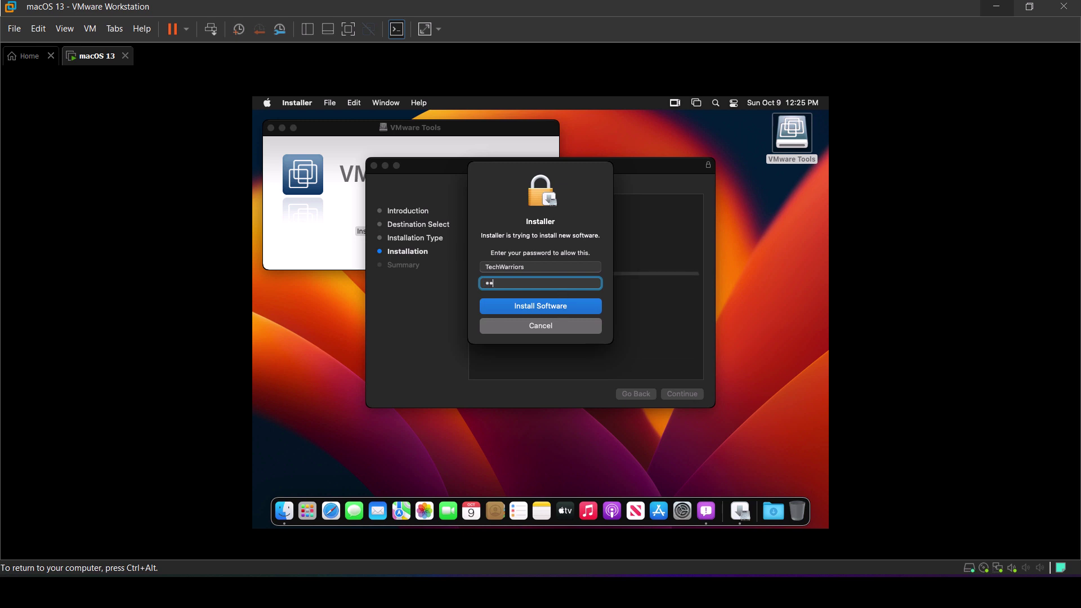
{"action": "type", "text": "••"}
{"action": "left_click", "coordinate": [535, 308]}
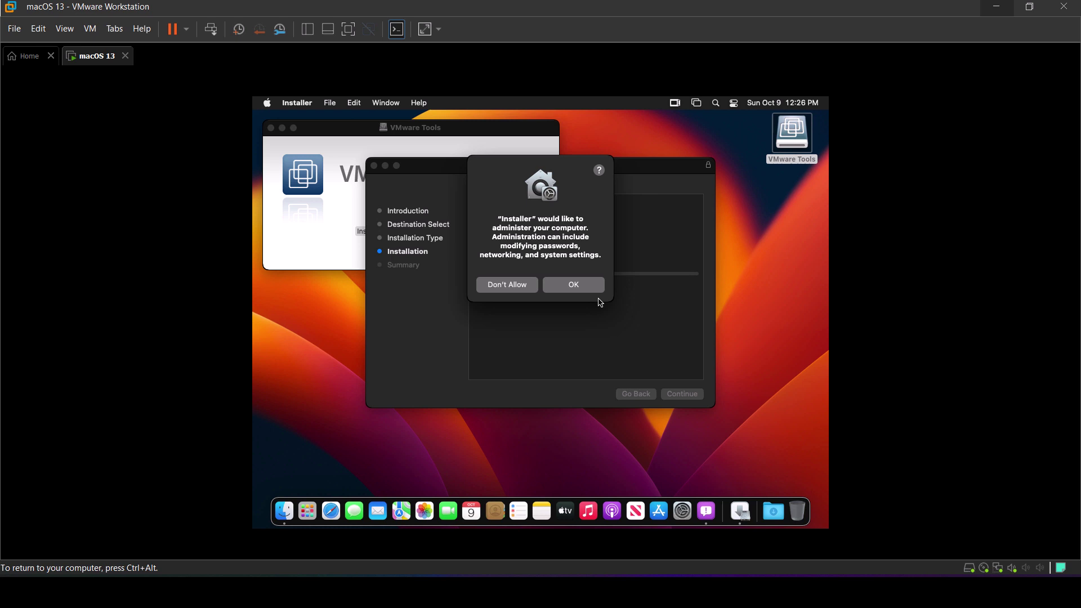
{"action": "left_click", "coordinate": [598, 286]}
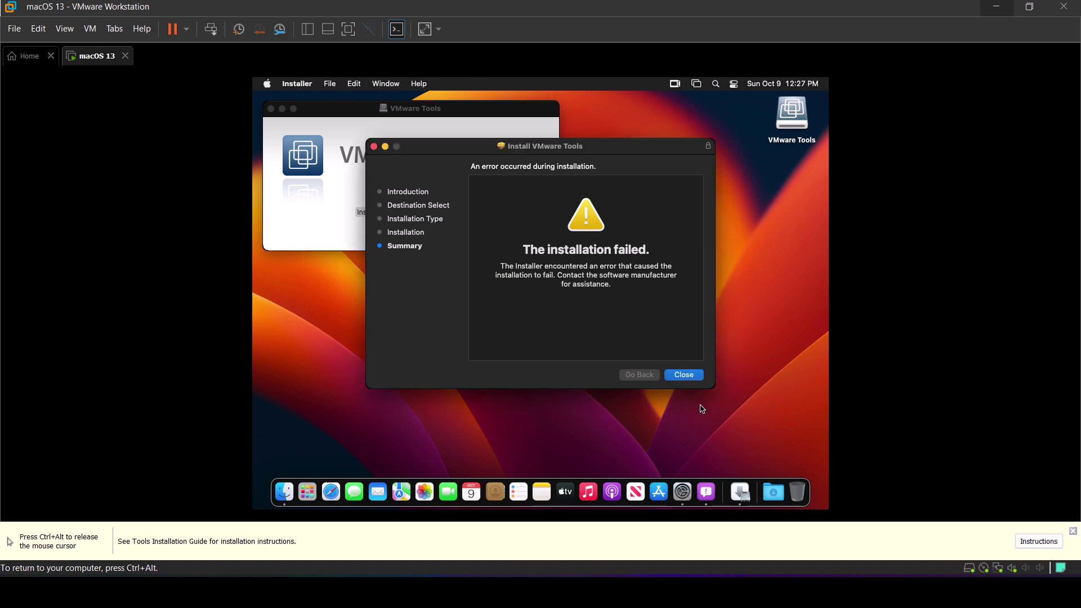
{"action": "left_click", "coordinate": [691, 376]}
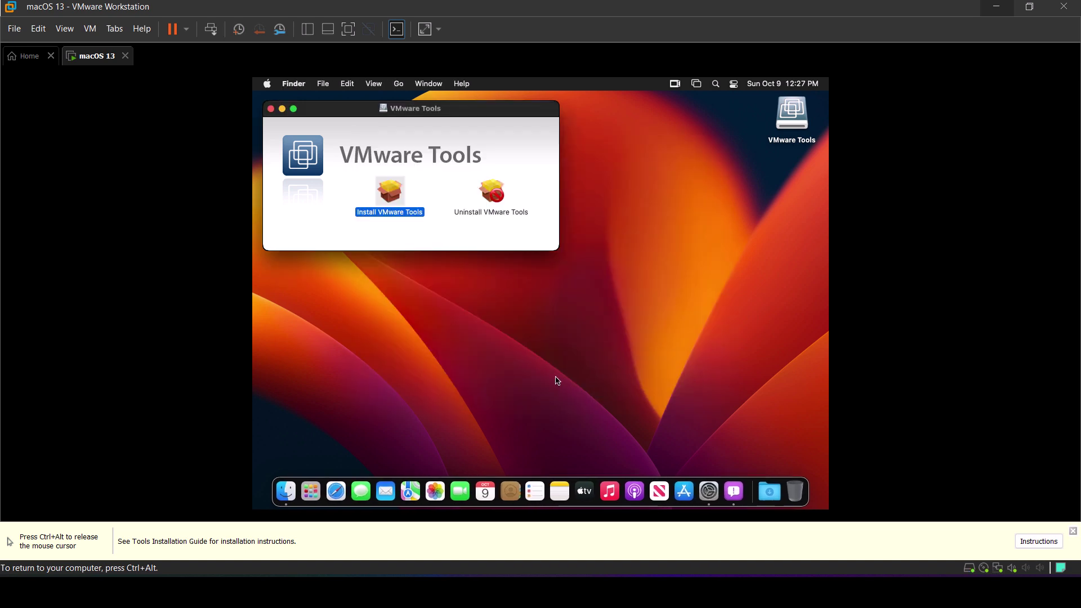
Open the guest's System Settings at the Privacy & Security page
{"action": "left_click", "coordinate": [416, 85]}
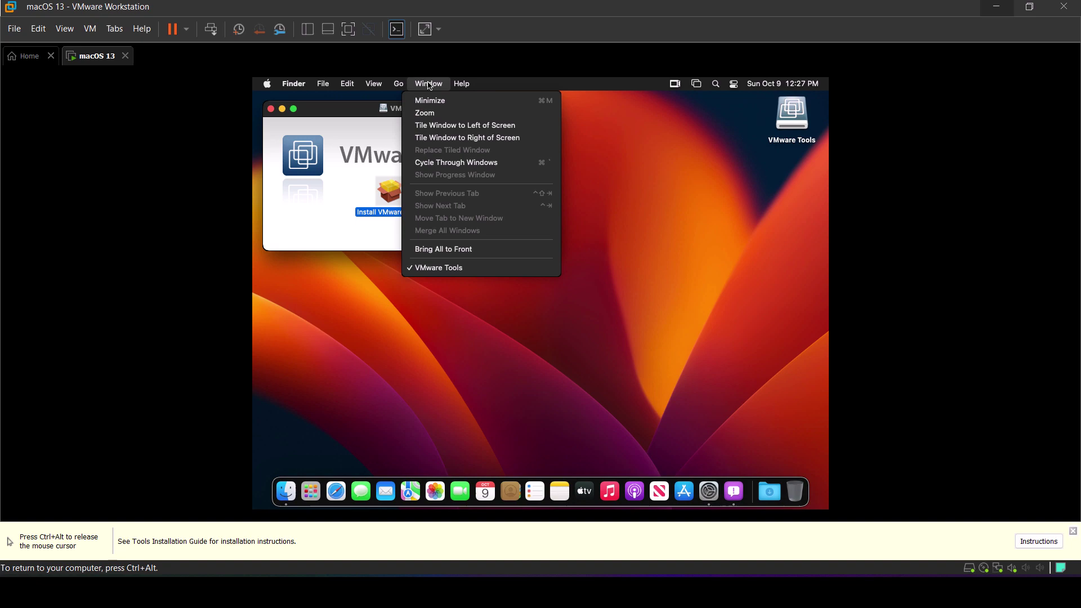
{"action": "mouse_move", "coordinate": [404, 89]}
{"action": "left_click", "coordinate": [662, 248]}
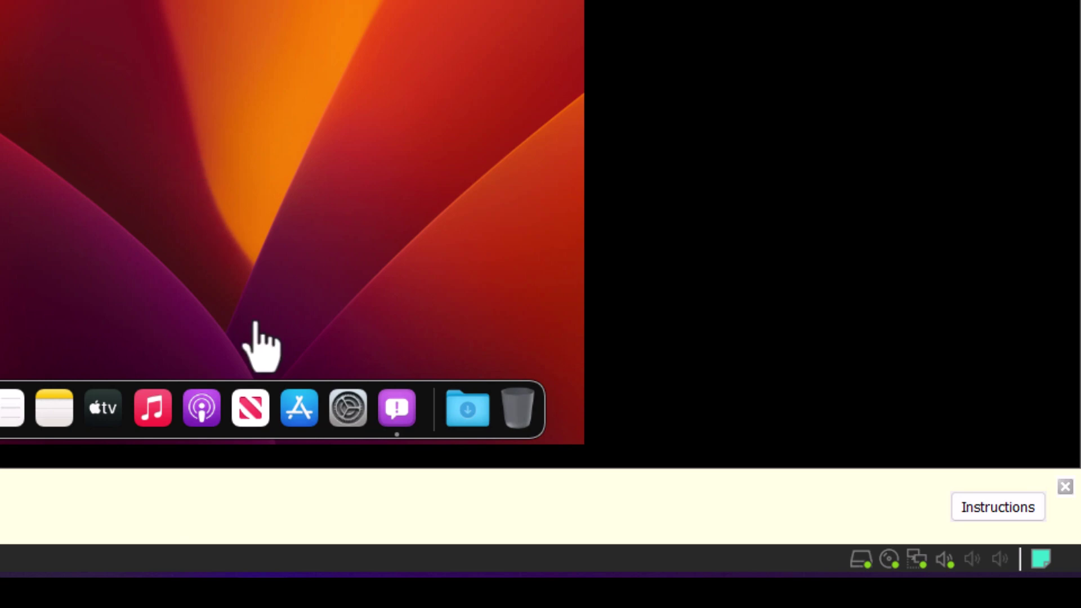
{"action": "left_click", "coordinate": [355, 415]}
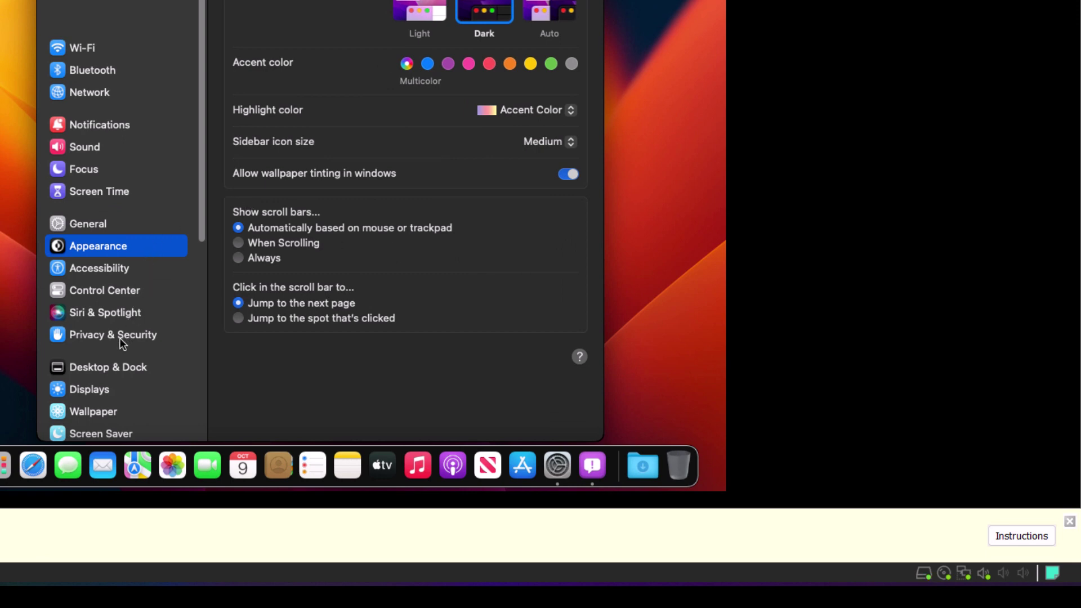
{"action": "left_click", "coordinate": [120, 337]}
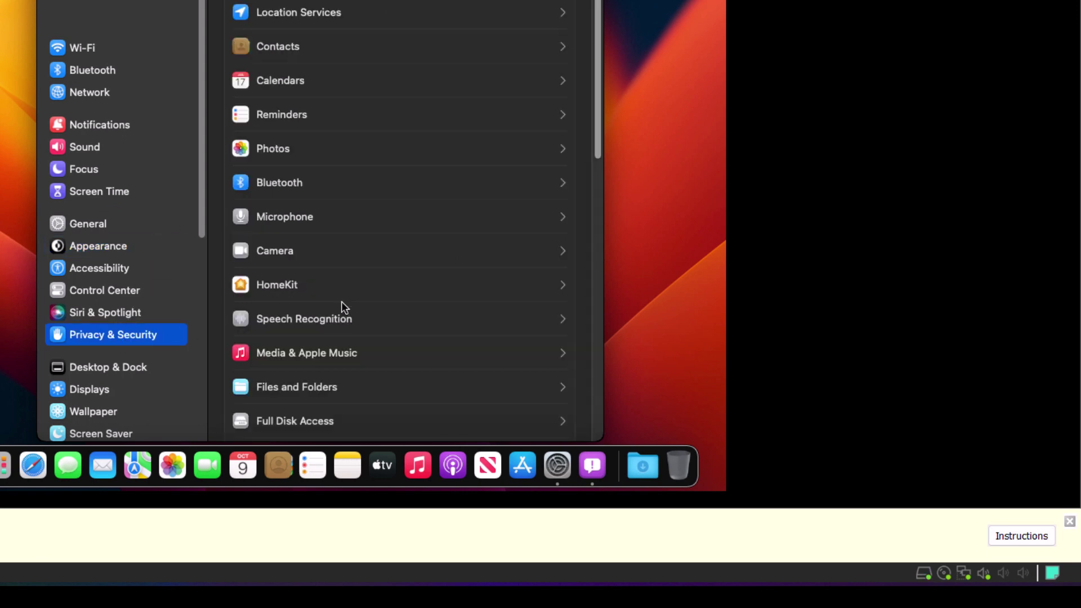
Allow the blocked VMware, Inc. system software with the account password and restart macOS
{"action": "scroll", "coordinate": [342, 303], "scroll_direction": "down", "scroll_amount": 10}
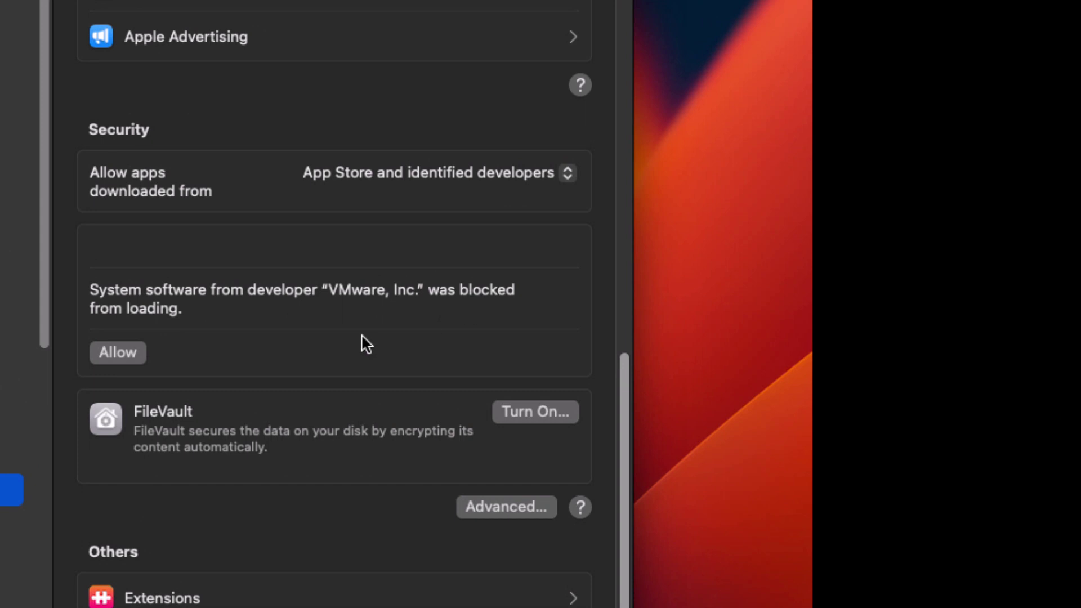
{"action": "left_click", "coordinate": [115, 353]}
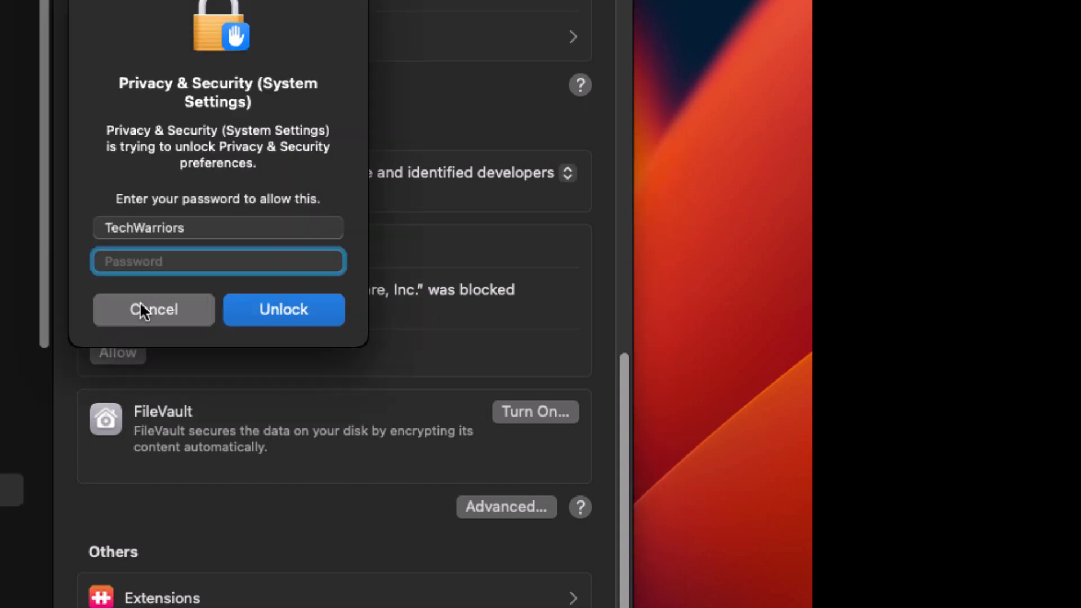
{"action": "type", "text": "••••••"}
{"action": "key", "text": "Return"}
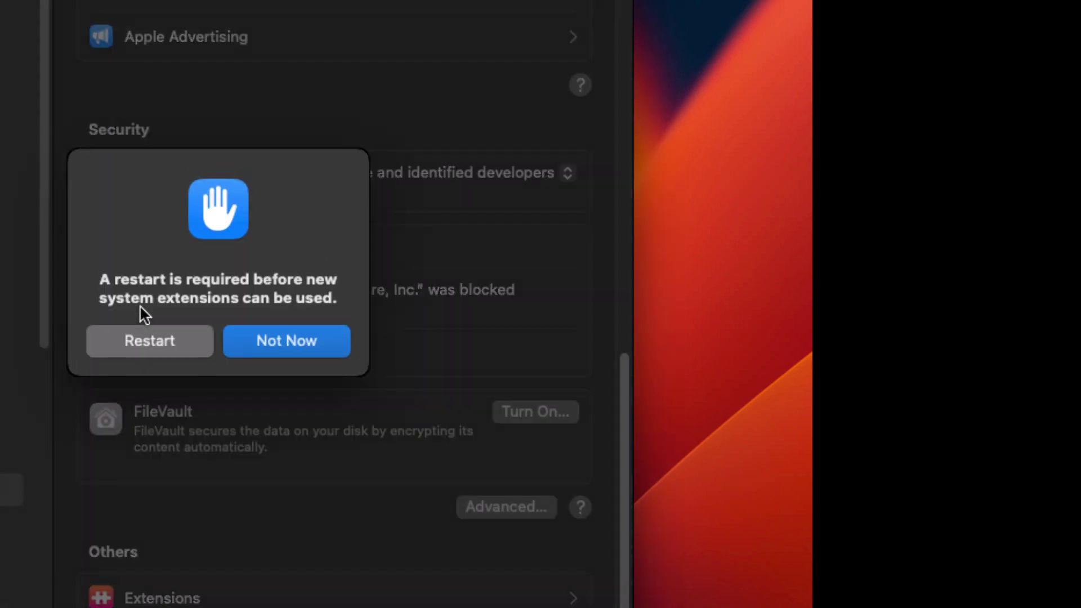
{"action": "left_click", "coordinate": [177, 342]}
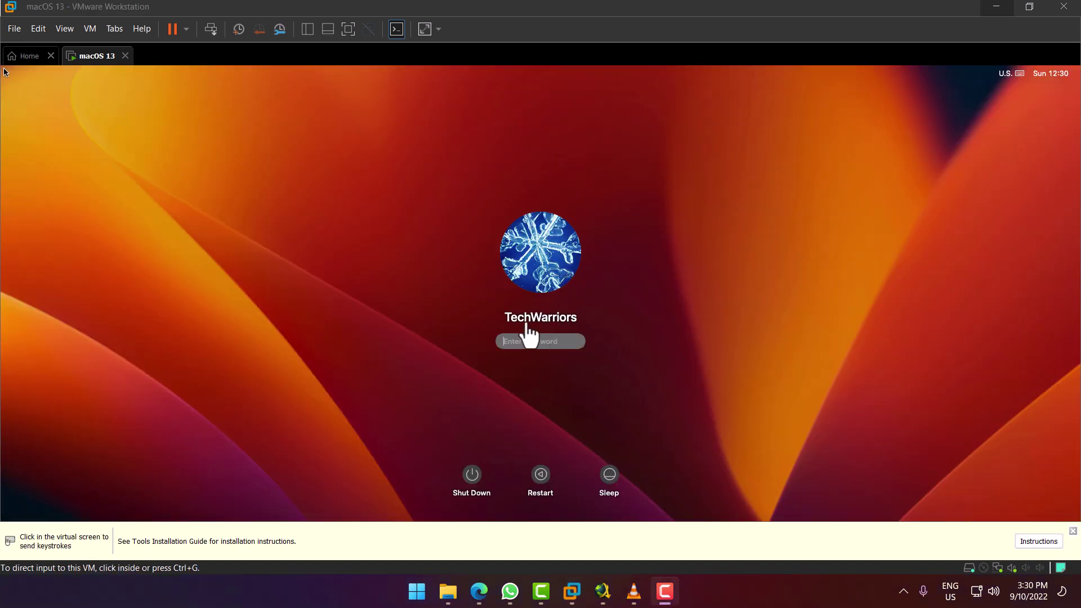
Log back into macOS with the account password
{"action": "left_click", "coordinate": [522, 343]}
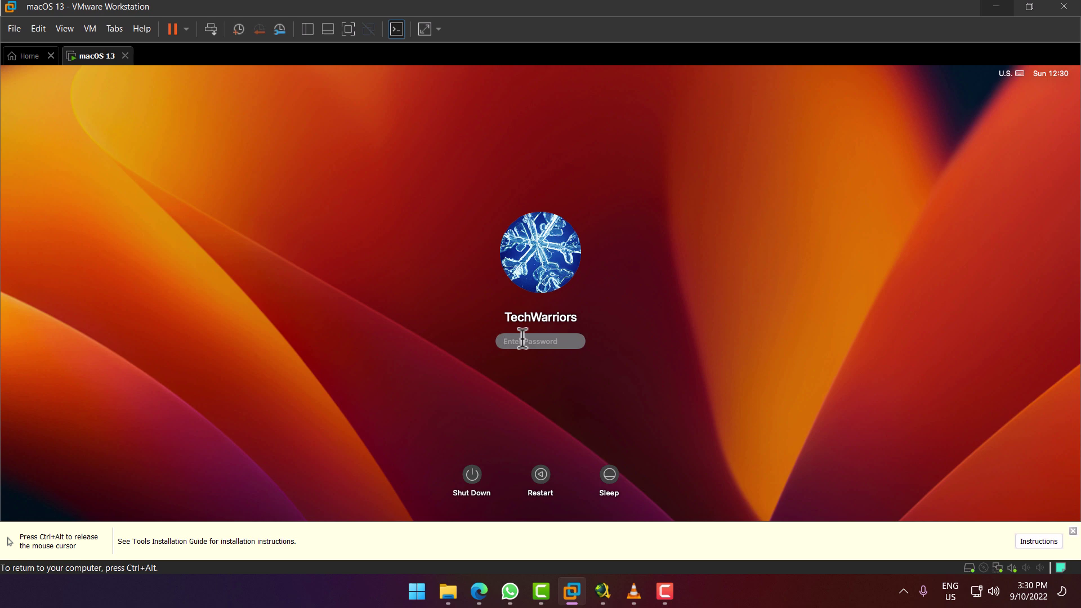
{"action": "type", "text": "•••"}
{"action": "key", "text": "Return"}
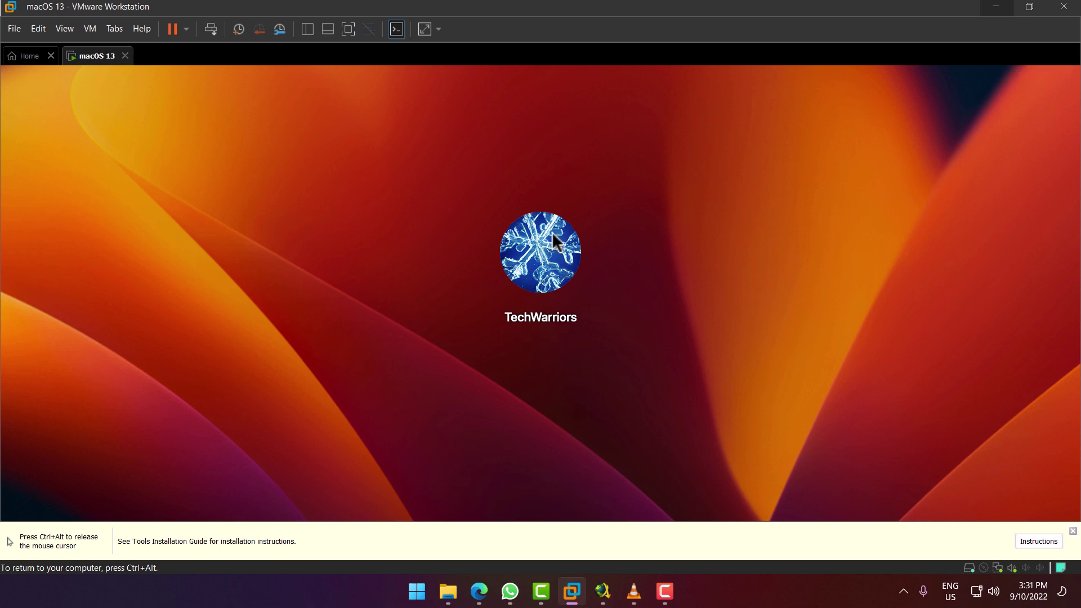
Release input to the host and switch the virtual machine to Full Screen
{"action": "key", "text": "ctrl+alt"}
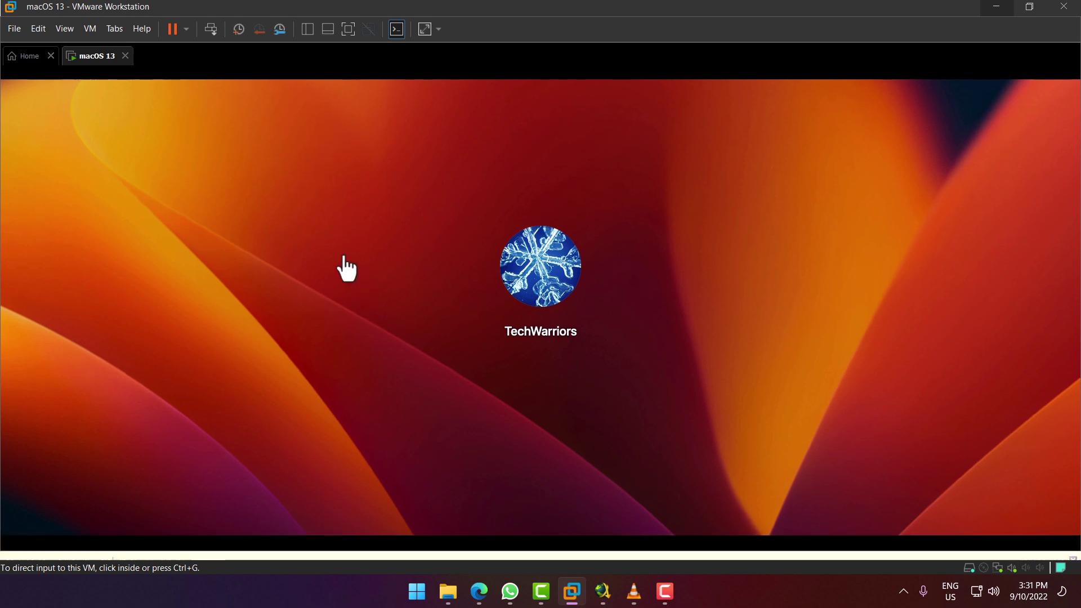
{"action": "left_click", "coordinate": [64, 29]}
{"action": "left_click", "coordinate": [75, 48]}
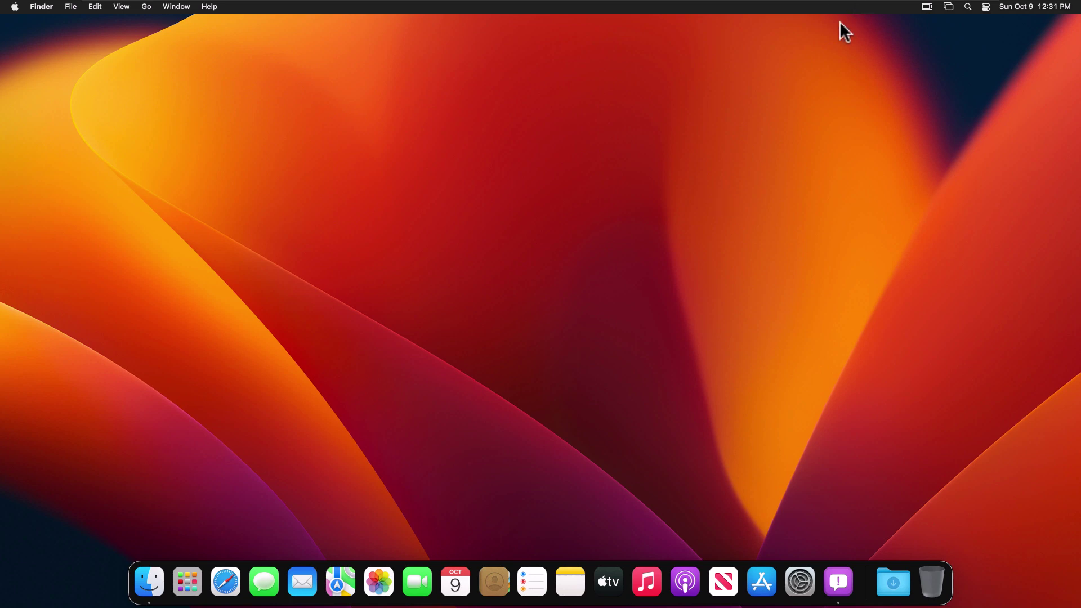
Open the Downloads folder from the Dock in a Finder window, then close it
{"action": "left_click", "coordinate": [894, 583]}
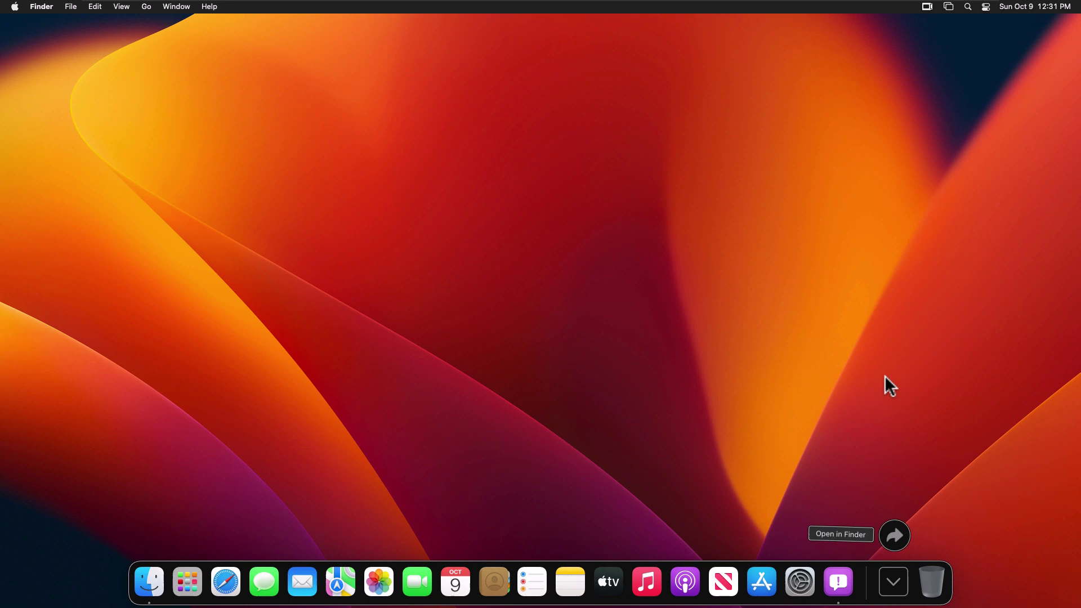
{"action": "left_click", "coordinate": [895, 536]}
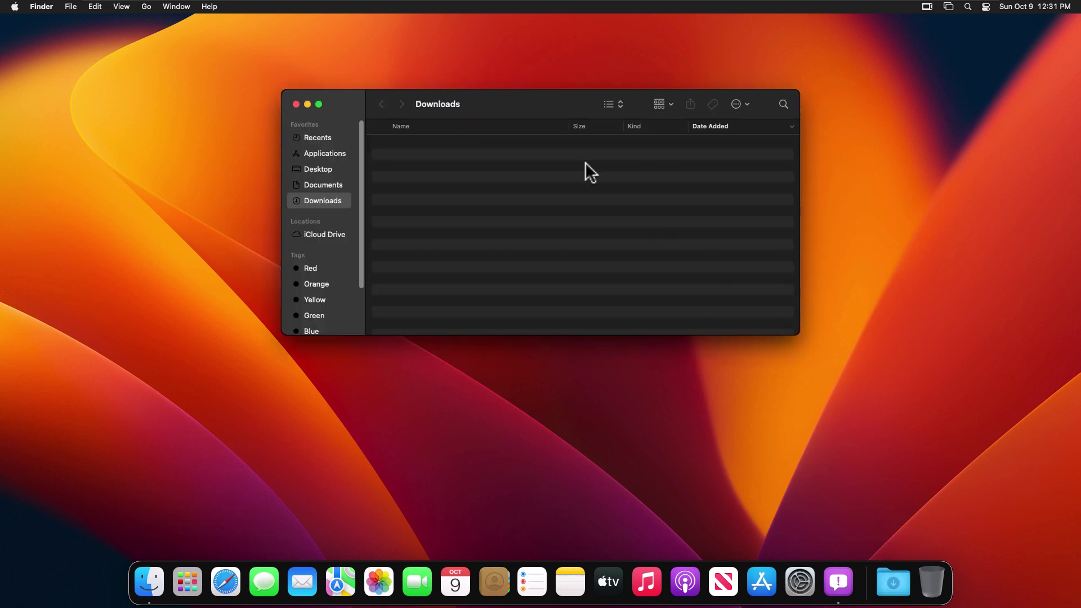
{"action": "left_click_drag", "start_coordinate": [430, 99], "coordinate": [478, 153]}
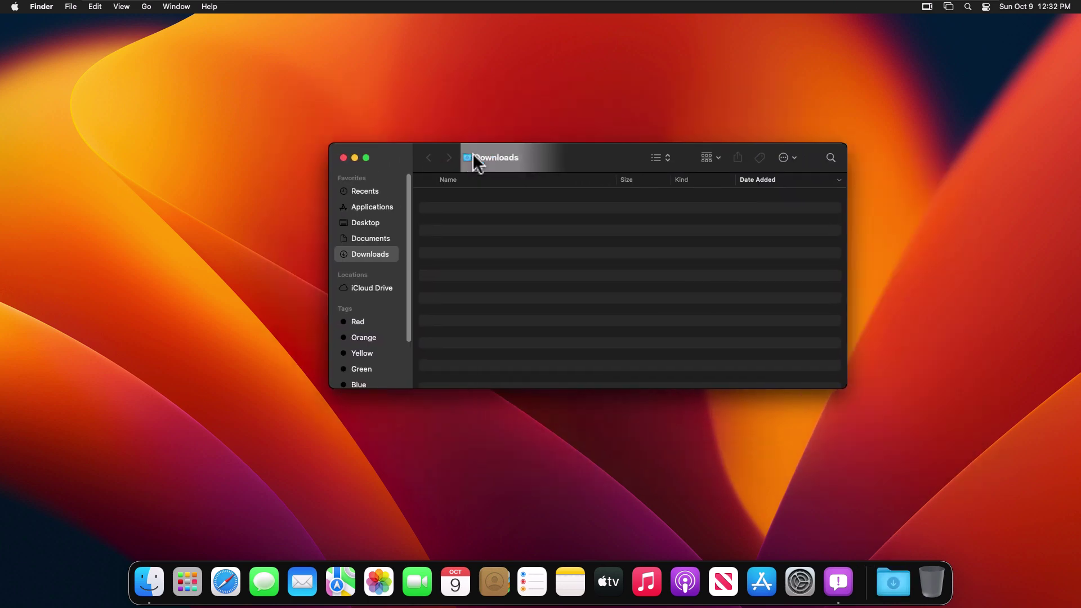
{"action": "left_click", "coordinate": [343, 157]}
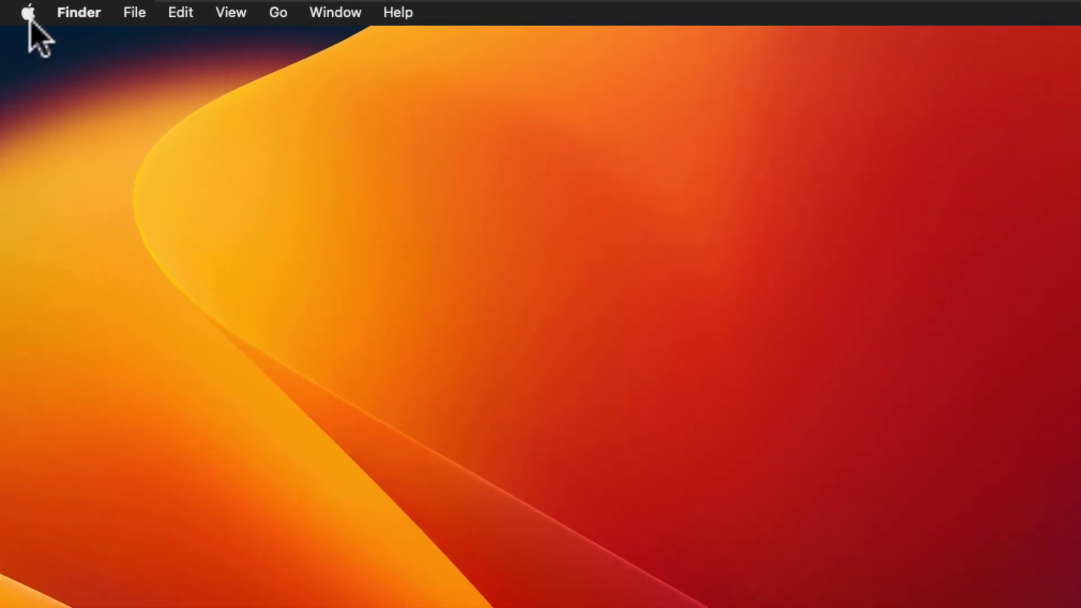
Show About This Mac's More Info page showing macOS Ventura 13.0 Beta
{"action": "left_click", "coordinate": [14, 6]}
{"action": "left_click", "coordinate": [558, 189]}
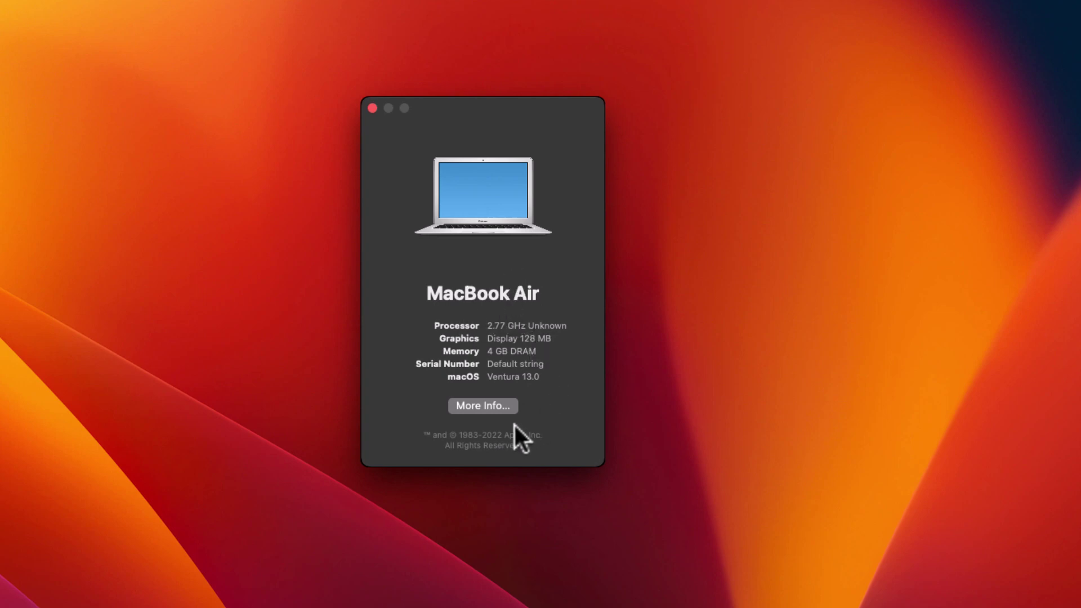
{"action": "left_click", "coordinate": [493, 409]}
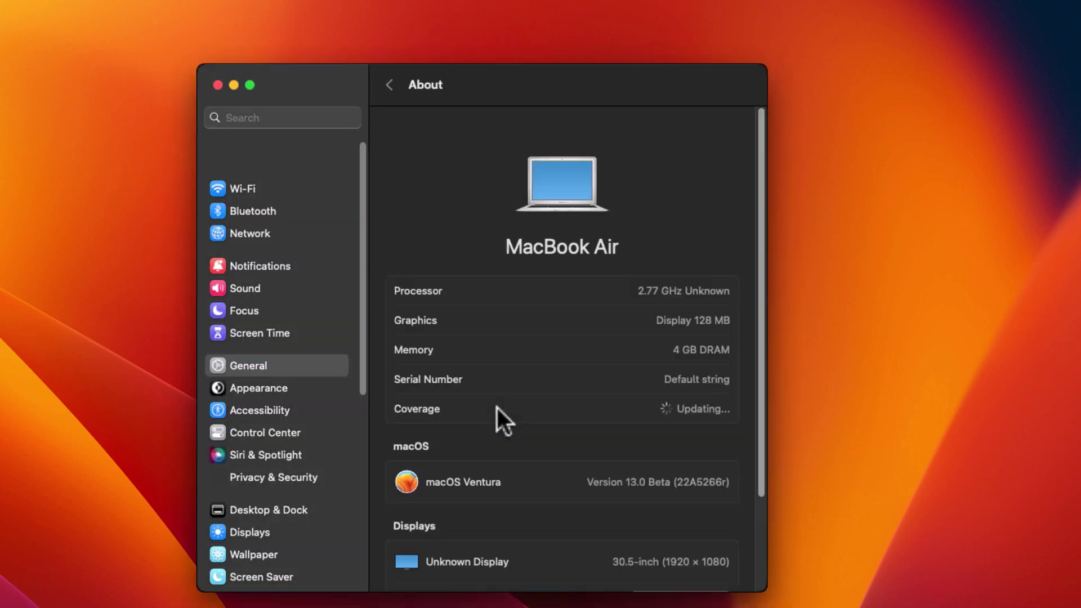
{"action": "scroll", "coordinate": [761, 338], "scroll_direction": "down", "scroll_amount": 3}
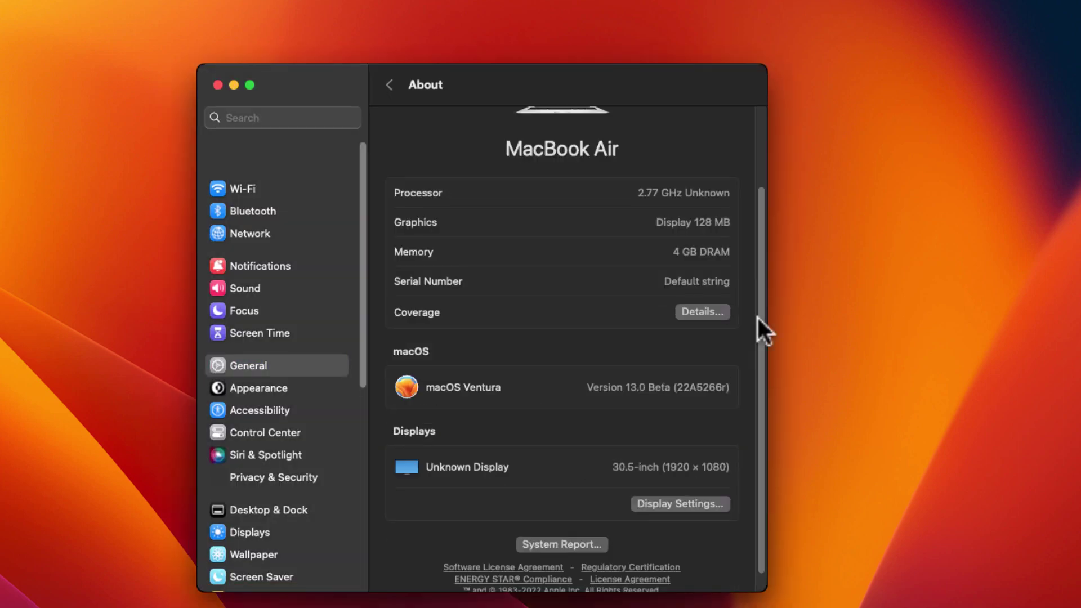